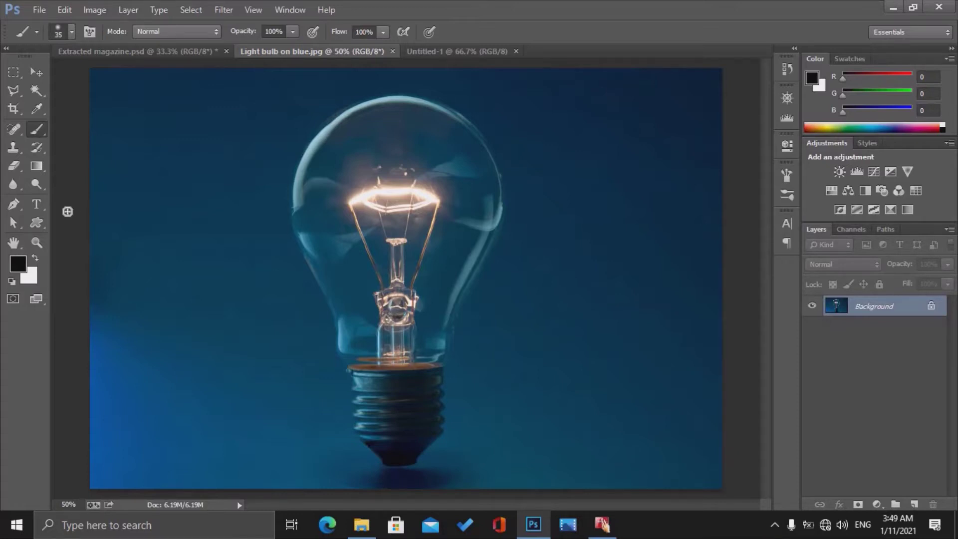
Switch to the blank Untitled-1 document and activate the Pen tool
{"action": "key", "text": "ctrl+Tab"}
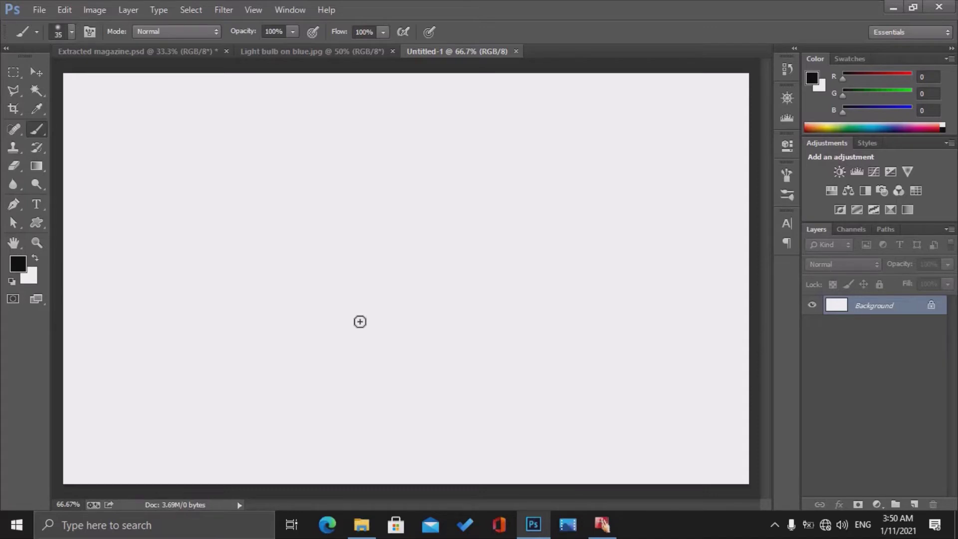
{"action": "left_click", "coordinate": [14, 204]}
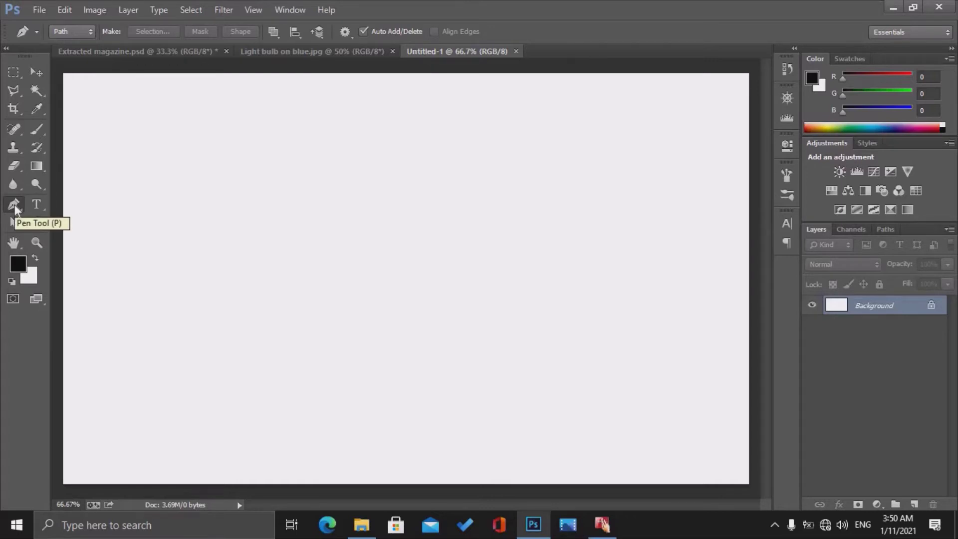
Draw a closed five-sided path of straight segments in the middle of the canvas with the Pen tool
{"action": "left_click", "coordinate": [347, 152]}
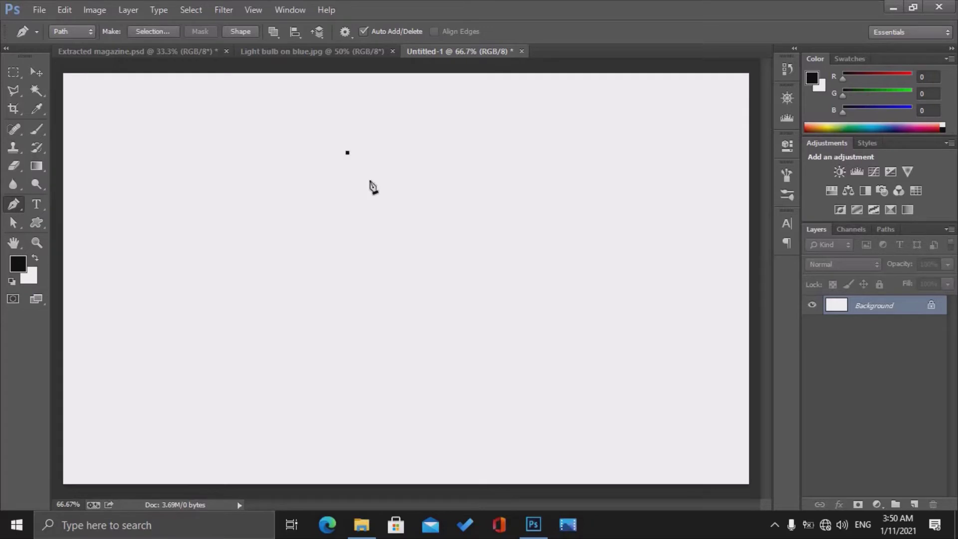
{"action": "left_click", "coordinate": [499, 240]}
{"action": "left_click", "coordinate": [442, 392]}
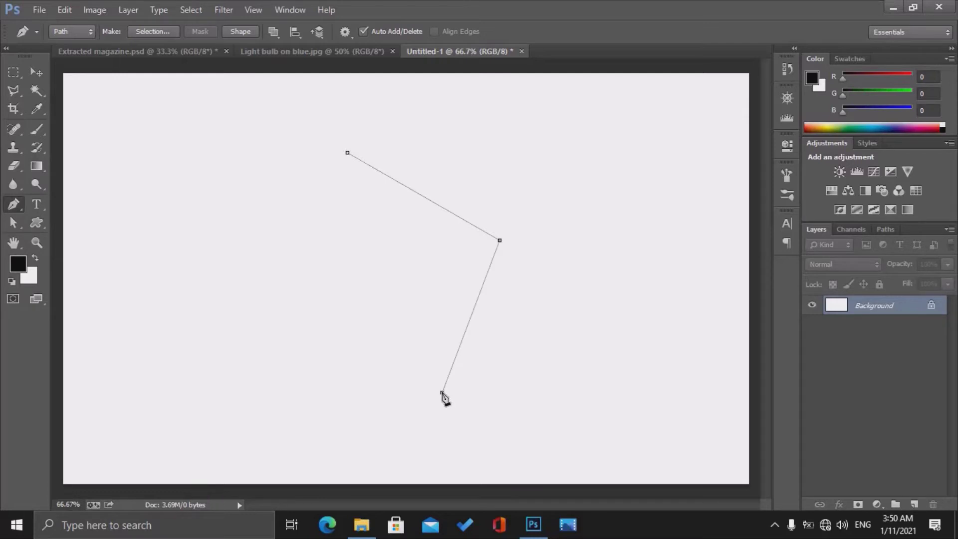
{"action": "left_click", "coordinate": [293, 370]}
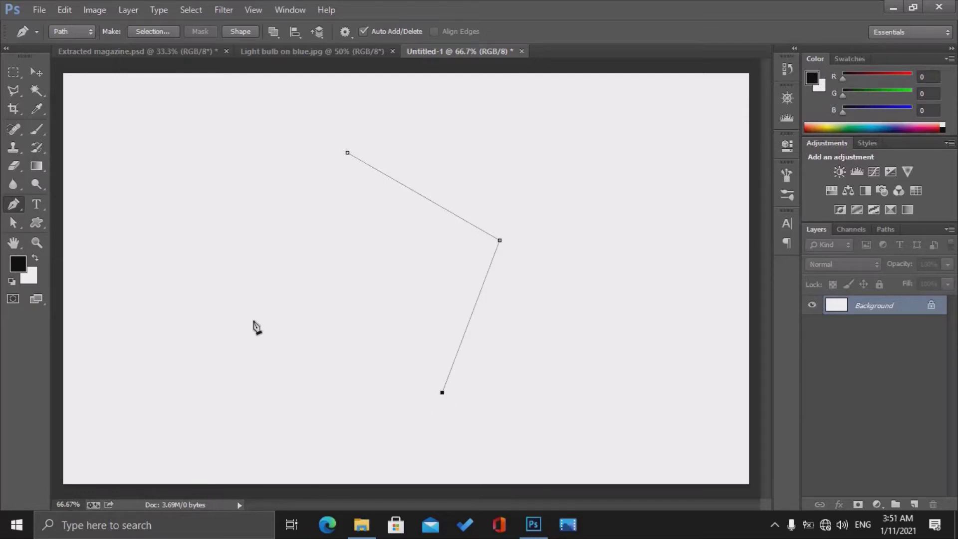
{"action": "left_click", "coordinate": [256, 214]}
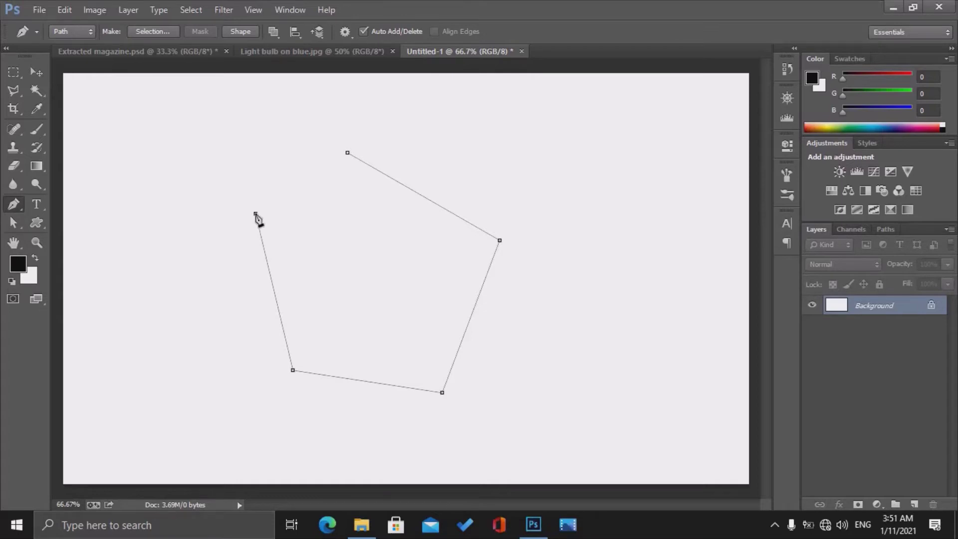
{"action": "left_click", "coordinate": [348, 154]}
Undo all the anchor points of the five-sided path
{"action": "key", "text": "ctrl+alt+z"}
{"action": "key", "text": "ctrl+alt+z"}
{"action": "key", "text": "ctrl+alt+z"}
{"action": "key", "text": "ctrl+alt+z"}
{"action": "key", "text": "ctrl+alt+z"}
{"action": "key", "text": "ctrl+alt+z"}
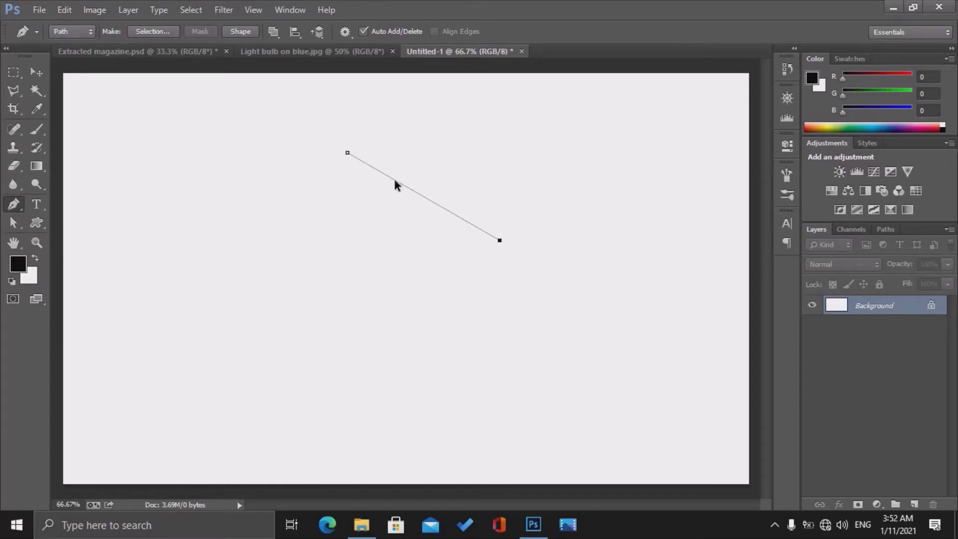
Show the grid over the canvas and magnify the document to 400%
{"action": "left_click", "coordinate": [255, 10]}
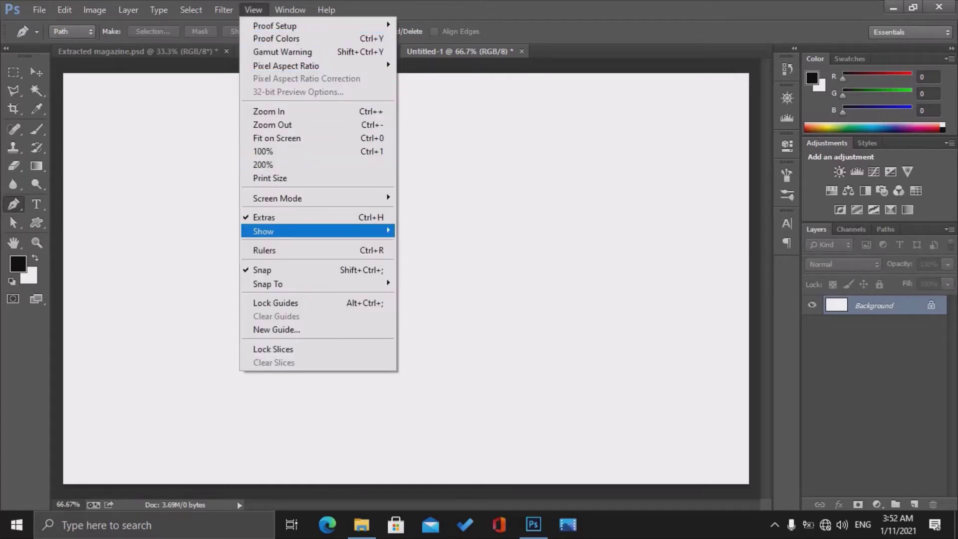
{"action": "mouse_move", "coordinate": [302, 233]}
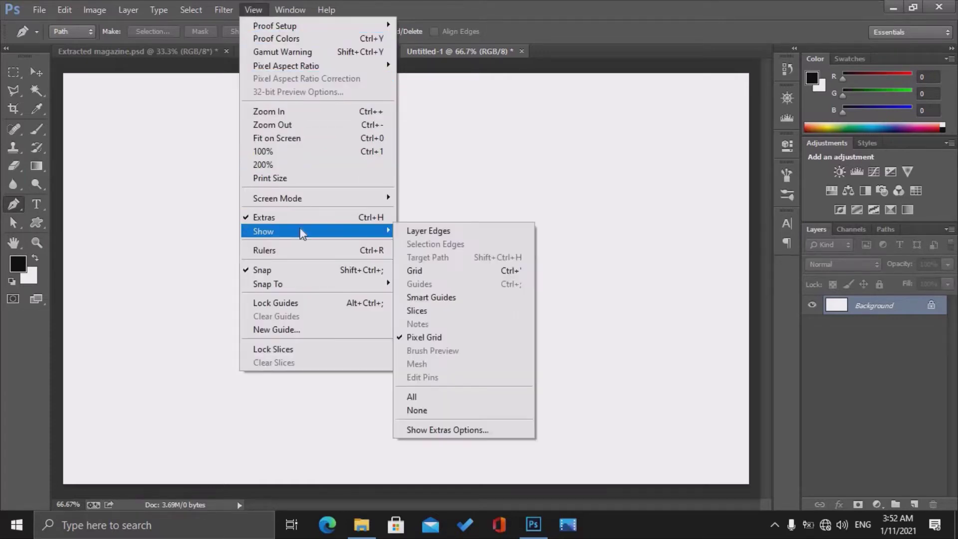
{"action": "left_click", "coordinate": [417, 270]}
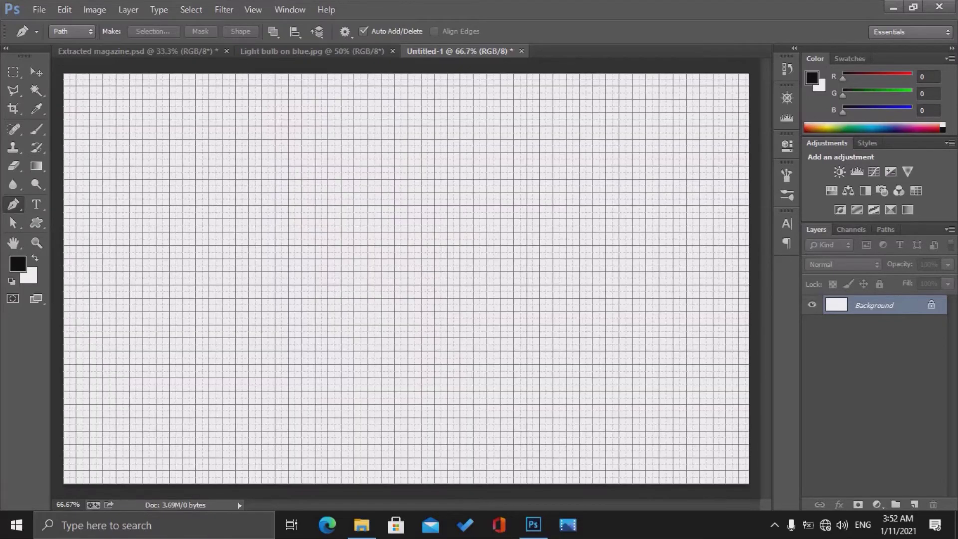
{"action": "key", "text": "ctrl+plus"}
{"action": "key", "text": "ctrl+plus"}
{"action": "key", "text": "ctrl+plus"}
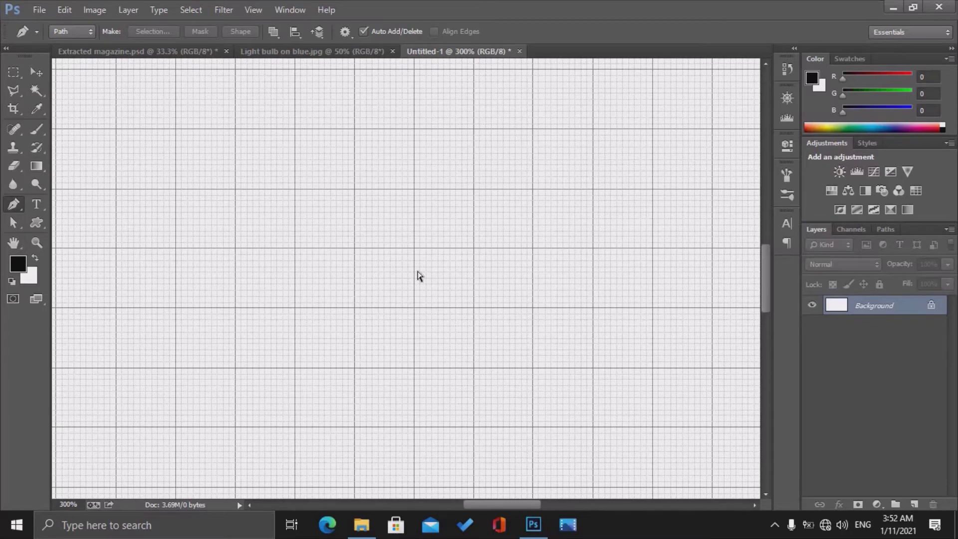
{"action": "key", "text": "ctrl+plus"}
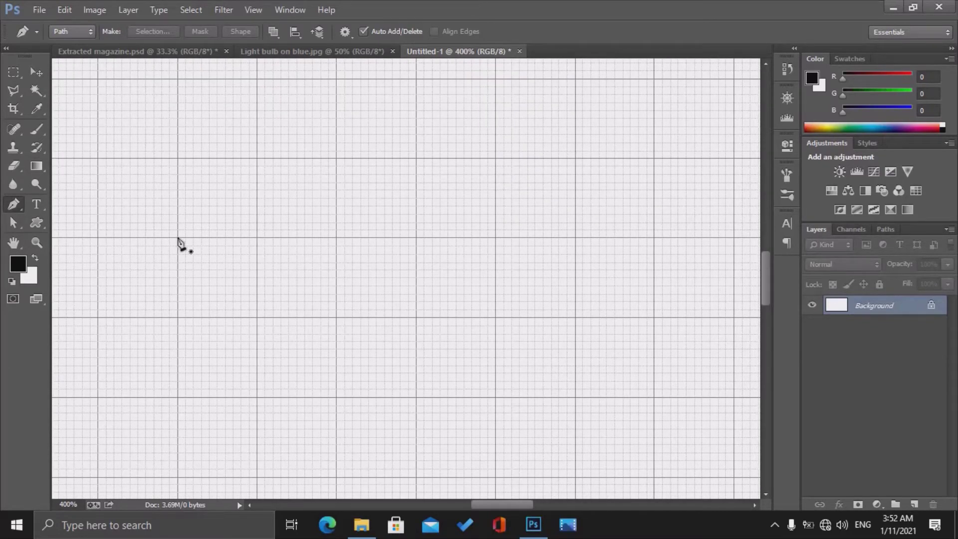
Check which elements snapping is enabled for, including the grid
{"action": "left_click", "coordinate": [257, 10]}
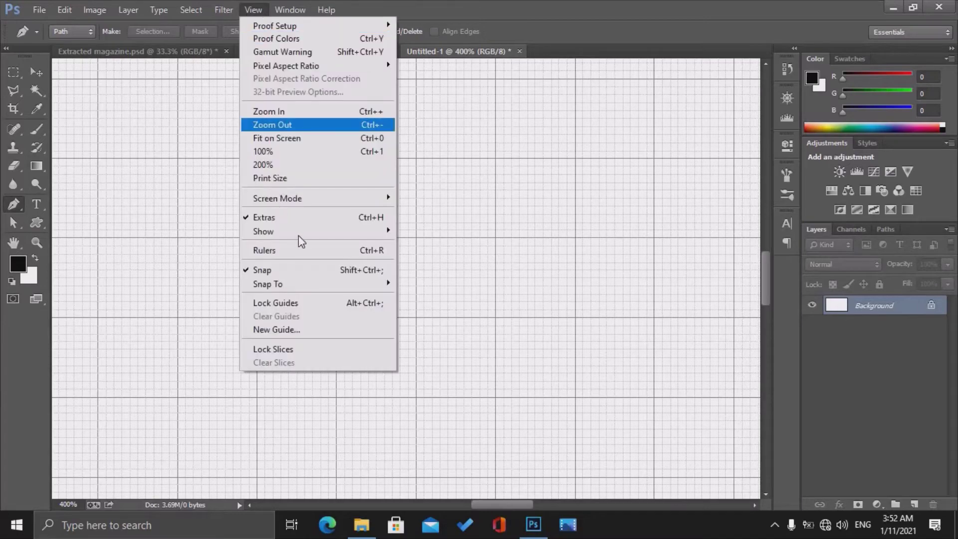
{"action": "mouse_move", "coordinate": [298, 236]}
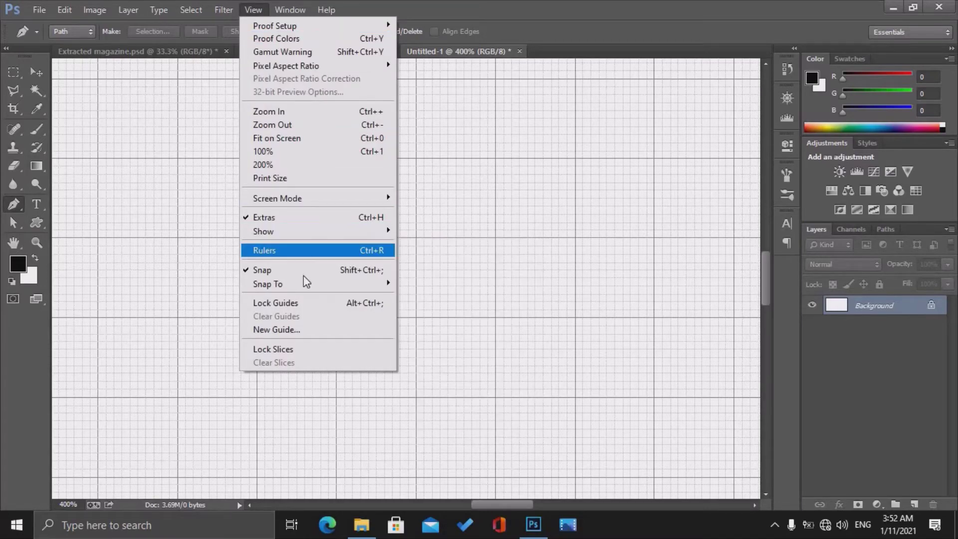
{"action": "mouse_move", "coordinate": [304, 284]}
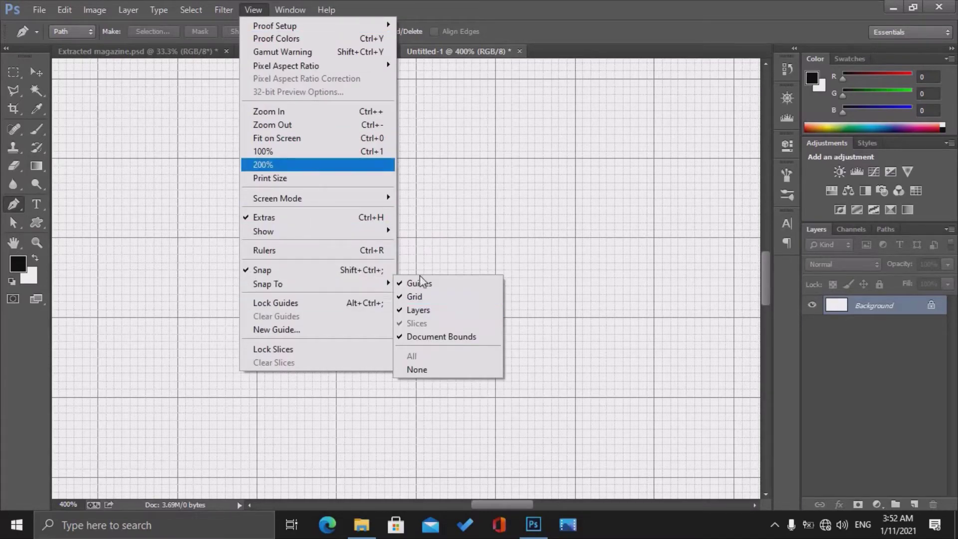
{"action": "left_click", "coordinate": [217, 320]}
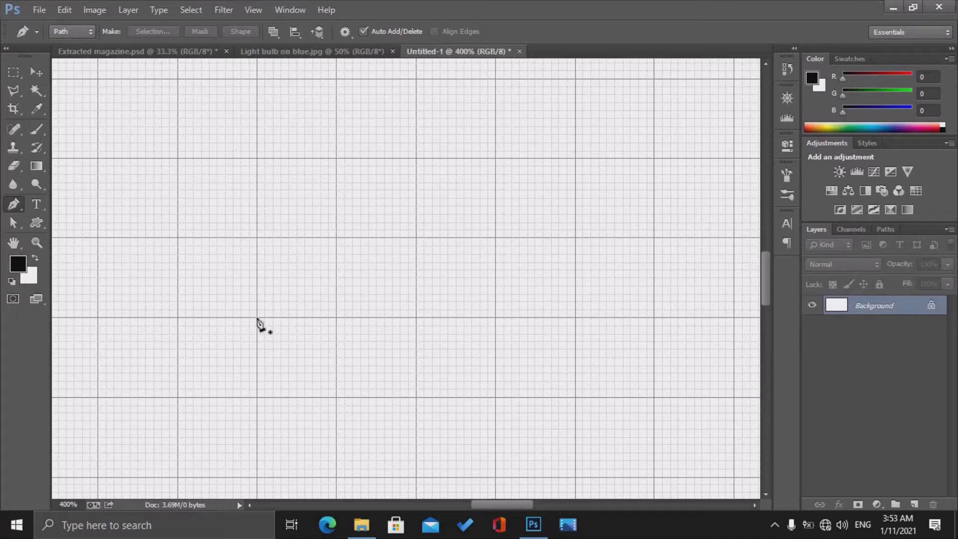
Start a grid-snapped pen path with one-square lines up and right, followed by an S-curve rising two squares to the right
{"action": "left_click", "coordinate": [257, 317]}
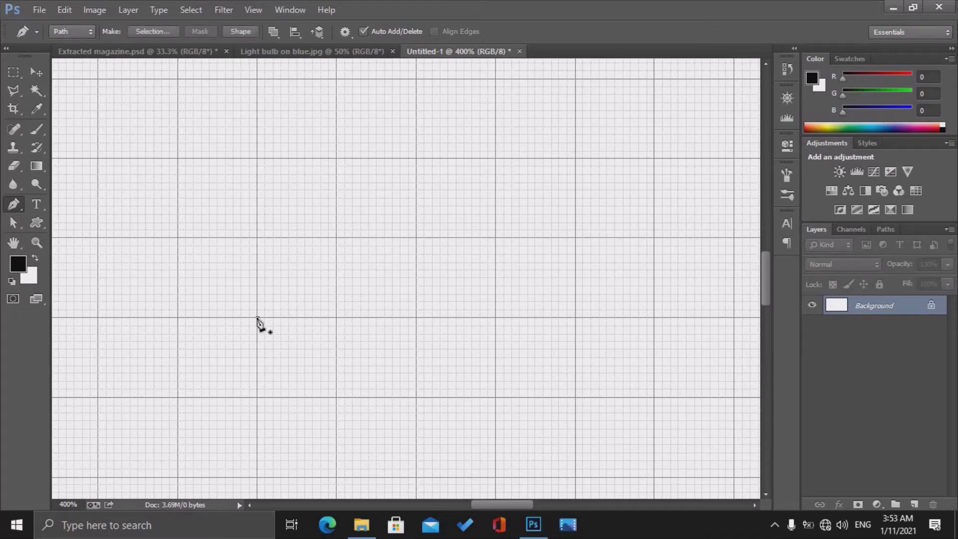
{"action": "left_click", "coordinate": [257, 238]}
{"action": "left_click", "coordinate": [337, 239]}
{"action": "left_click_drag", "start_coordinate": [416, 160], "coordinate": [418, 83]}
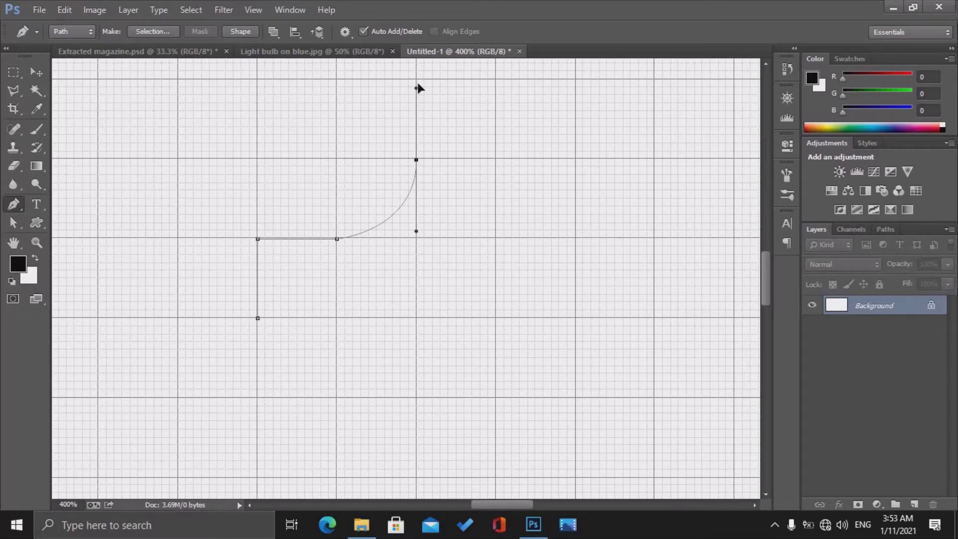
{"action": "left_click_drag", "start_coordinate": [417, 88], "coordinate": [416, 80]}
{"action": "left_click", "coordinate": [496, 79]}
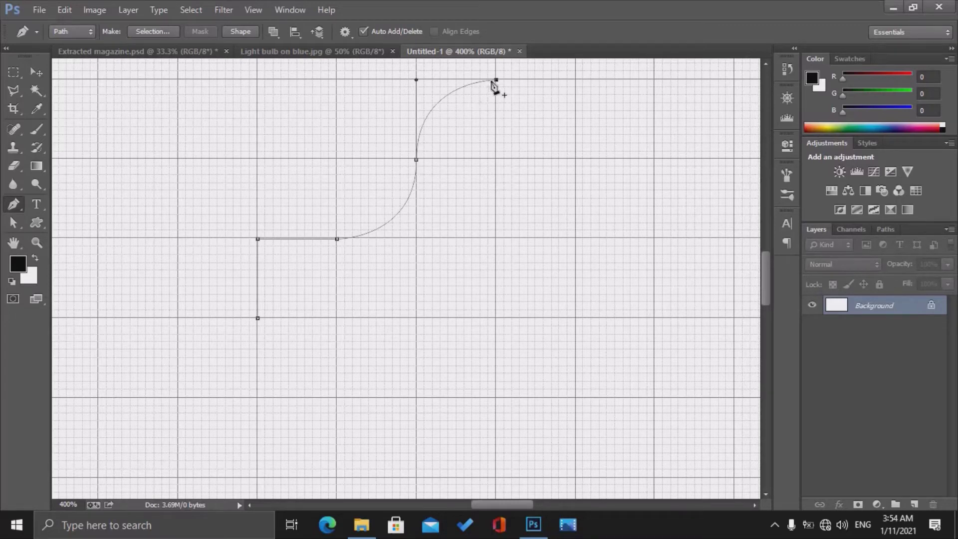
Continue the path with a one-square line down, a quarter curve up to the right, and a half-circle arch two squares wide
{"action": "left_click", "coordinate": [496, 160]}
{"action": "left_click_drag", "start_coordinate": [575, 79], "coordinate": [574, 221]}
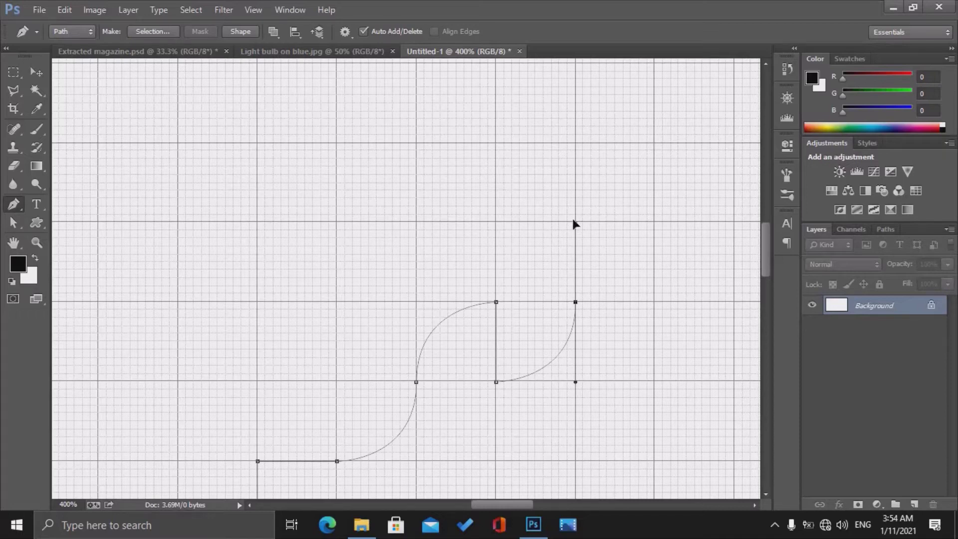
{"action": "left_click", "coordinate": [575, 222]}
{"action": "left_click", "coordinate": [654, 223]}
{"action": "left_click_drag", "start_coordinate": [734, 301], "coordinate": [734, 381]}
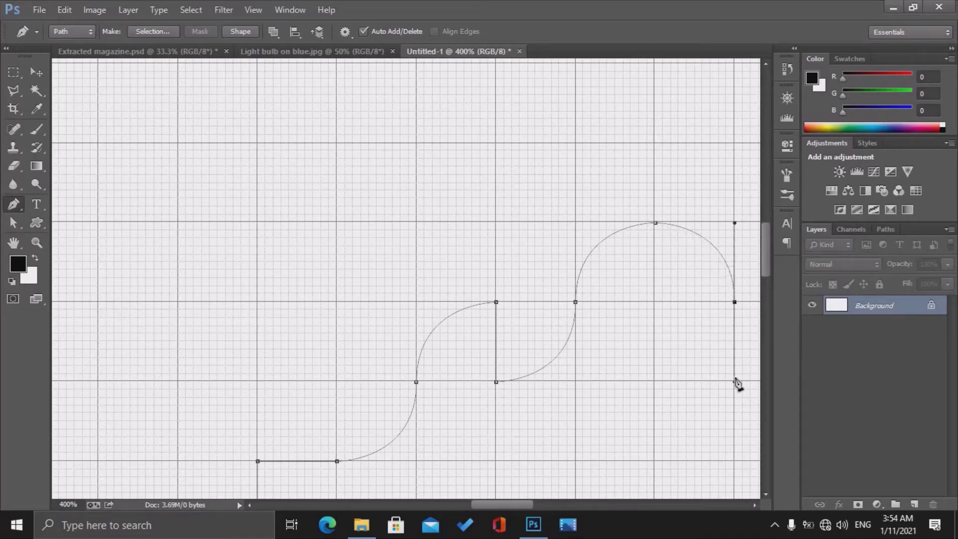
Extend the path from the arch with two opposing quarter curves descending two squares to the left, ending in a corner point
{"action": "left_click", "coordinate": [655, 382]}
{"action": "mouse_move", "coordinate": [576, 461]}
{"action": "left_mouse_down"}
{"action": "mouse_move", "coordinate": [574, 502]}
{"action": "mouse_move", "coordinate": [575, 471]}
{"action": "left_mouse_up"}
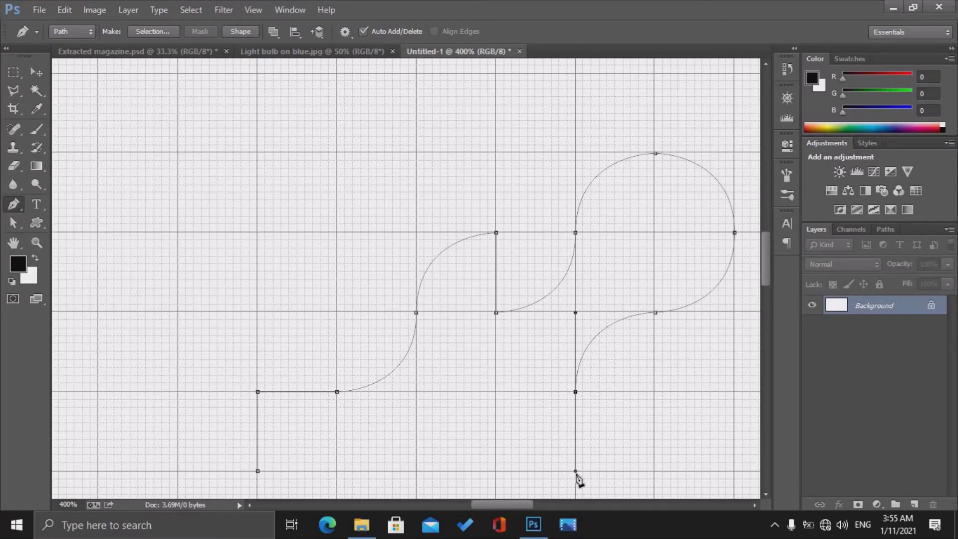
{"action": "left_click", "coordinate": [576, 393]}
{"action": "left_click", "coordinate": [576, 392]}
Add a one-square line right, an S-curve descending two squares to the left, and a one-square line straight down
{"action": "left_click", "coordinate": [655, 392]}
{"action": "left_click_drag", "start_coordinate": [562, 471], "coordinate": [496, 471]}
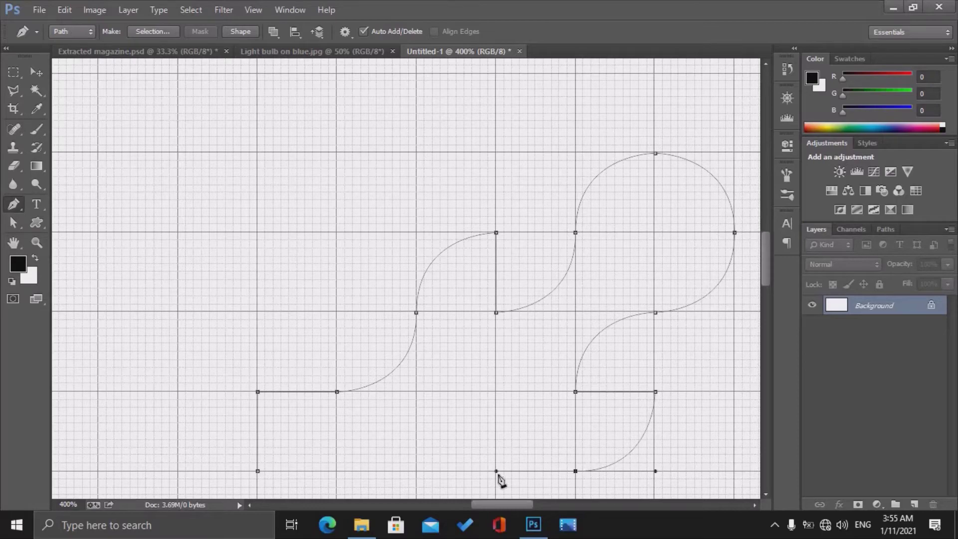
{"action": "left_click", "coordinate": [766, 492]}
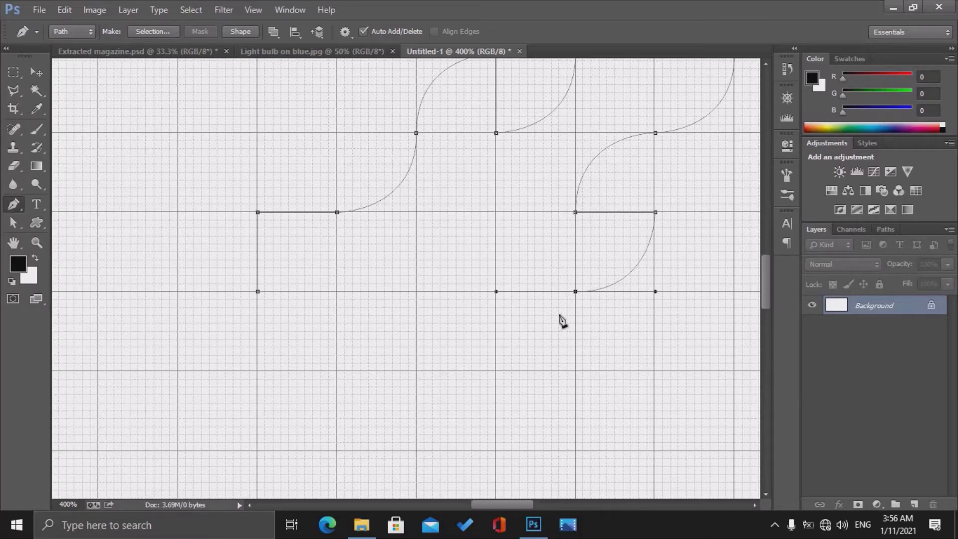
{"action": "left_click", "coordinate": [496, 372]}
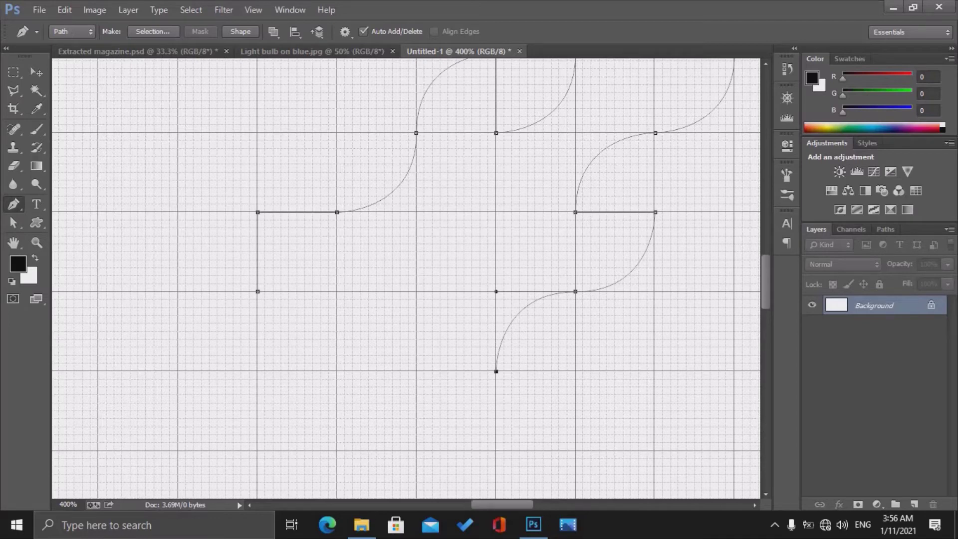
{"action": "left_click", "coordinate": [496, 450]}
Close the path with one-square lines left and up, a quarter curve up to the left, and a line back to the starting point
{"action": "scroll", "coordinate": [386, 351], "scroll_direction": "right", "scroll_amount": 1}
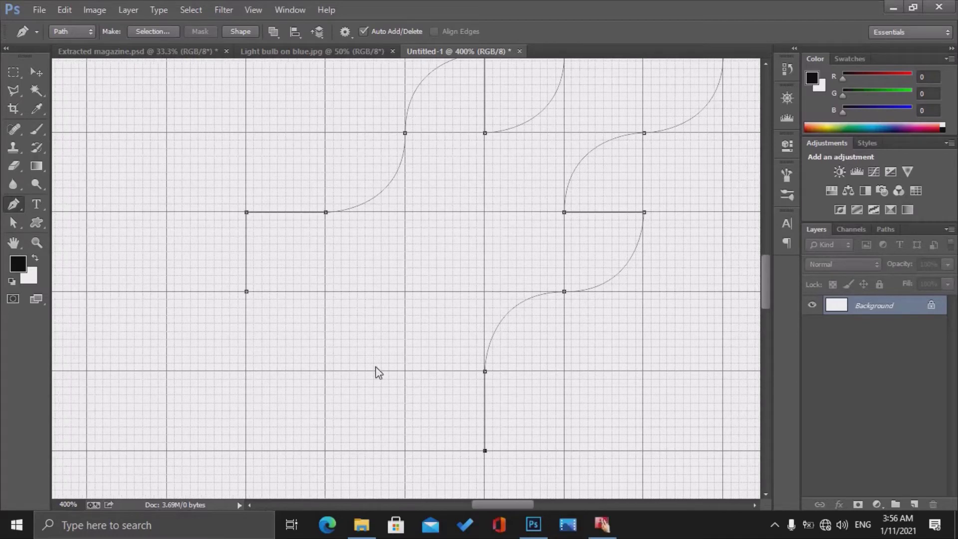
{"action": "left_click", "coordinate": [405, 451]}
{"action": "scroll", "coordinate": [279, 287], "scroll_direction": "right", "scroll_amount": 1}
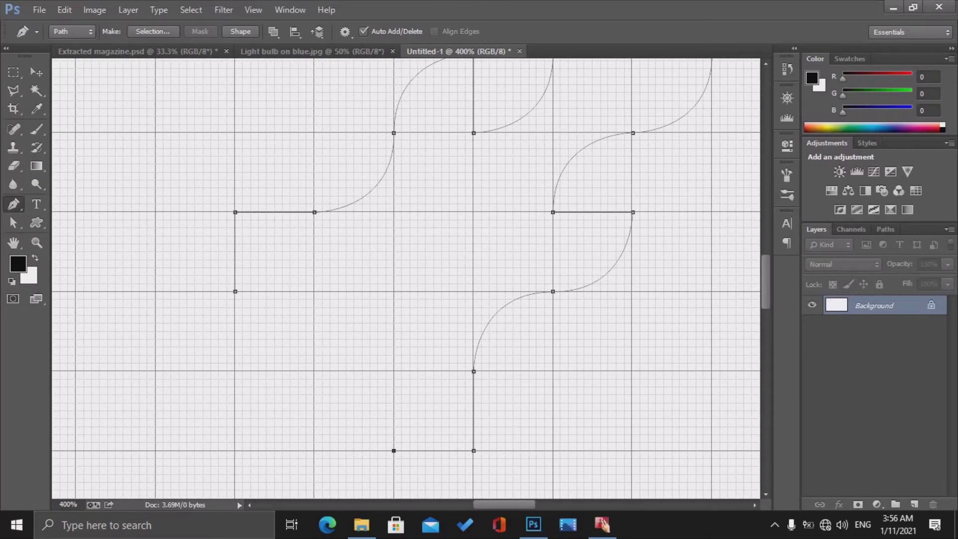
{"action": "left_click", "coordinate": [393, 371]}
{"action": "left_click_drag", "start_coordinate": [314, 291], "coordinate": [313, 214]}
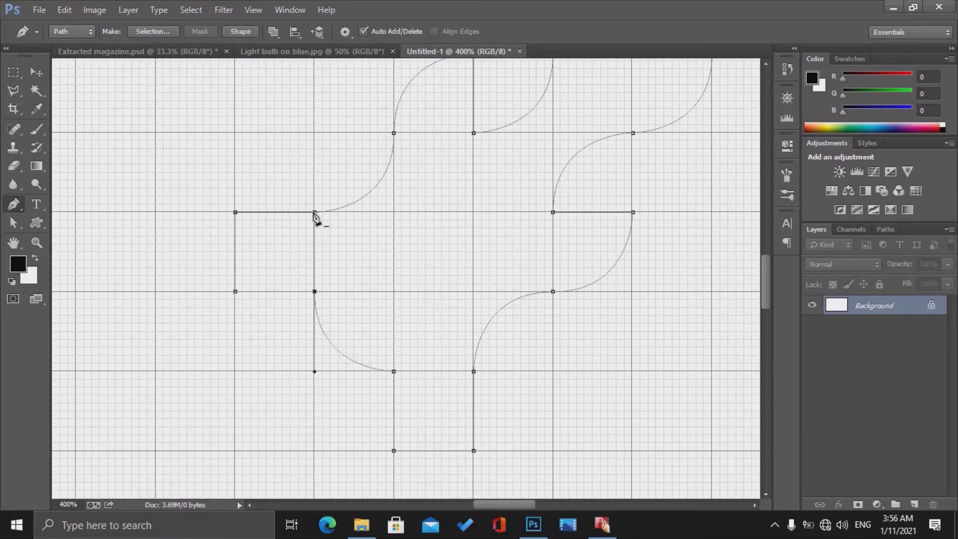
{"action": "left_click", "coordinate": [314, 292]}
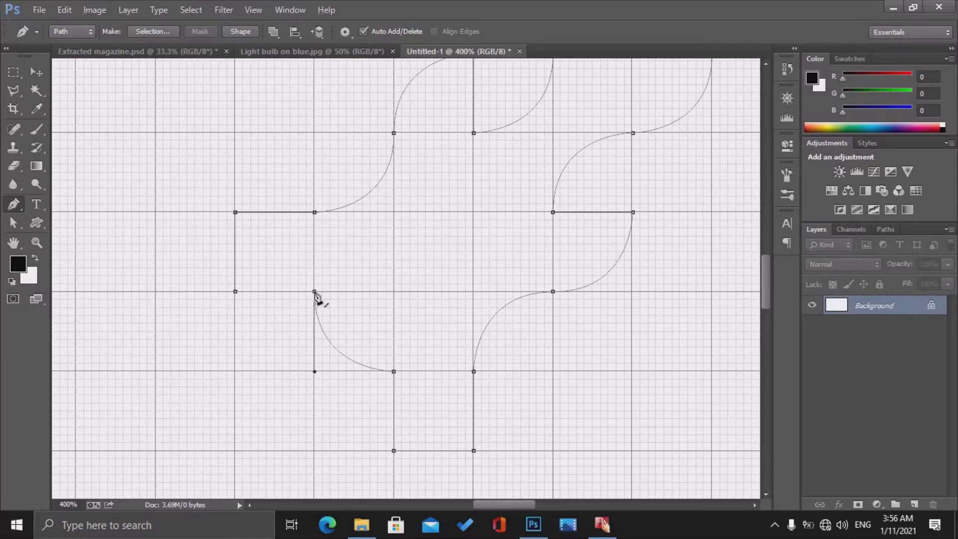
{"action": "left_click", "coordinate": [235, 291]}
Turn off the grid display while keeping the closed path visible on the canvas
{"action": "key", "text": "ctrl+minus"}
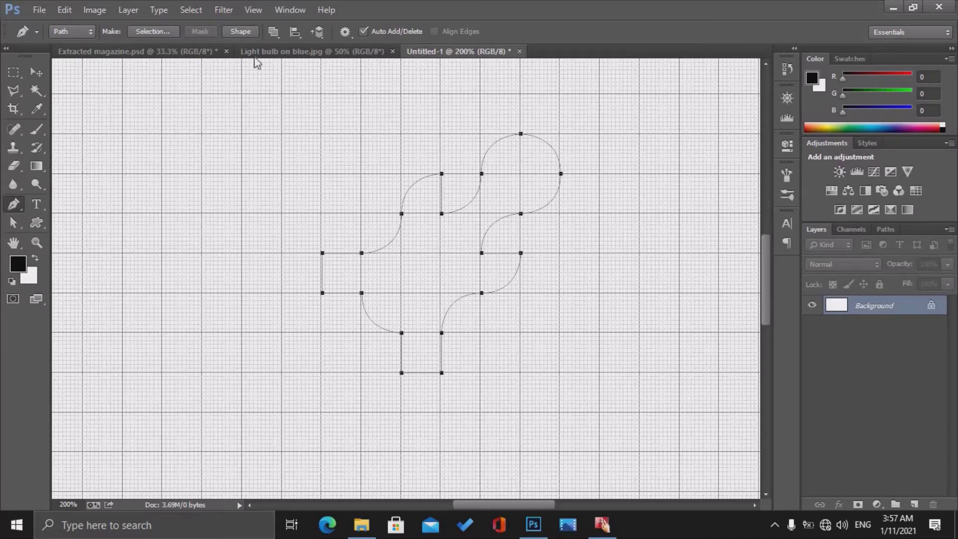
{"action": "key", "text": "ctrl+h"}
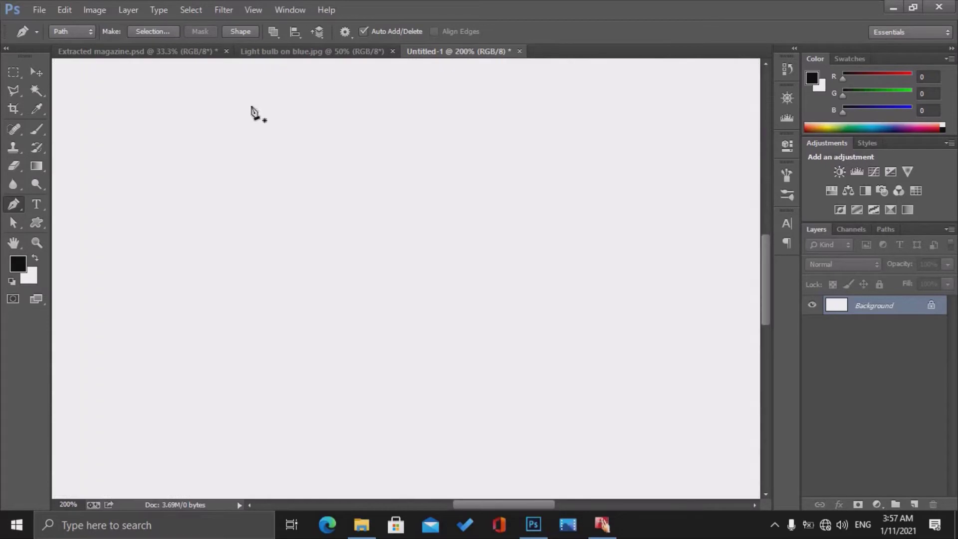
{"action": "key", "text": "ctrl+h"}
{"action": "key", "text": "alt+v"}
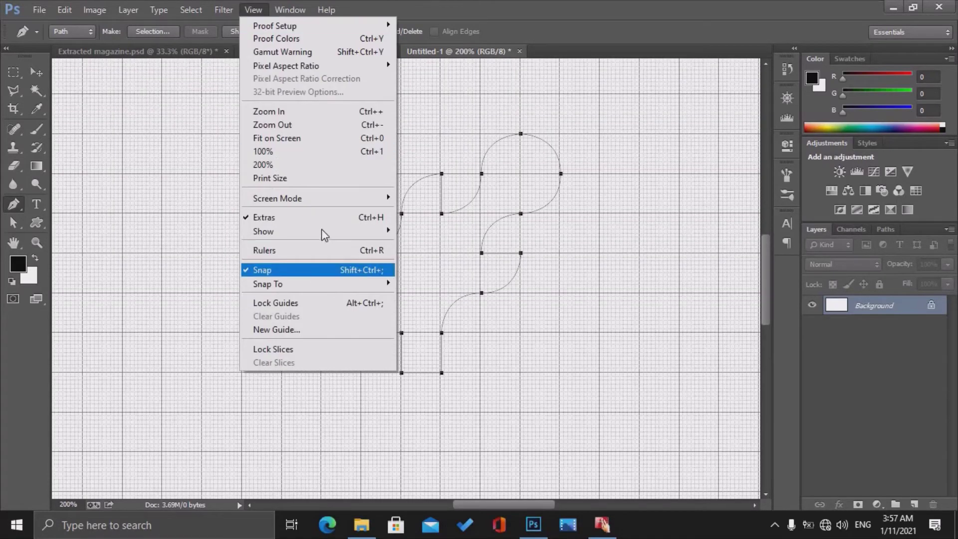
{"action": "mouse_move", "coordinate": [321, 231]}
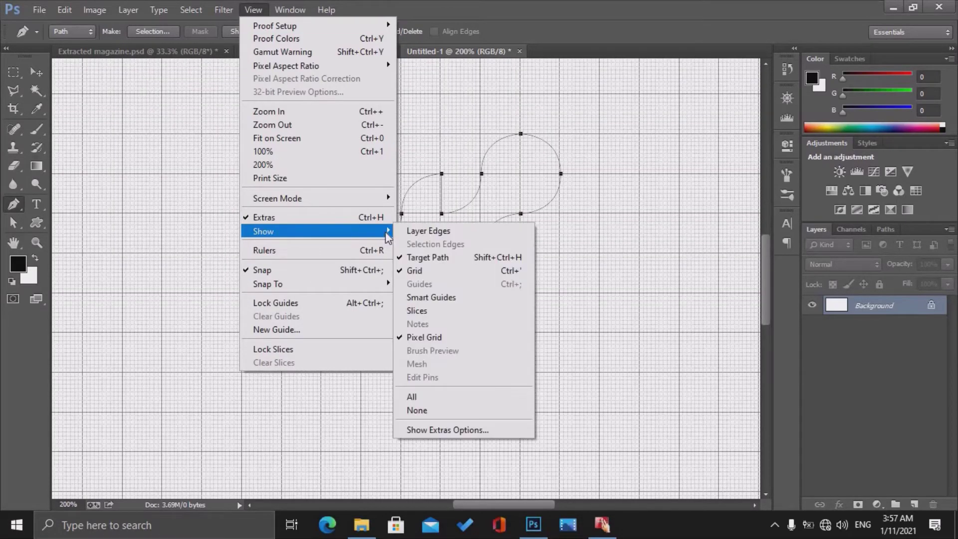
{"action": "left_click", "coordinate": [411, 269]}
Display the document's list of paths and select the Work Path so its outline shows on the canvas
{"action": "key", "text": "ctrl+plus"}
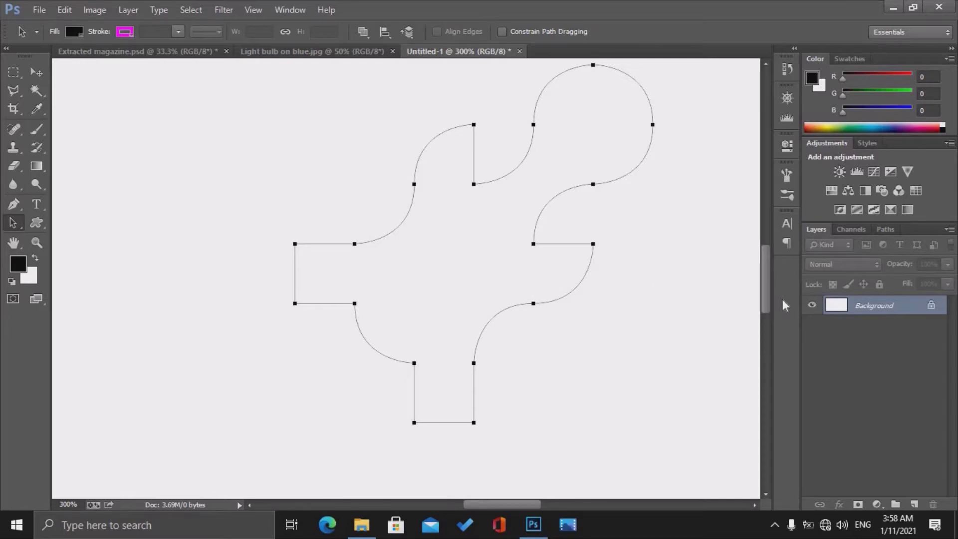
{"action": "left_click", "coordinate": [888, 231]}
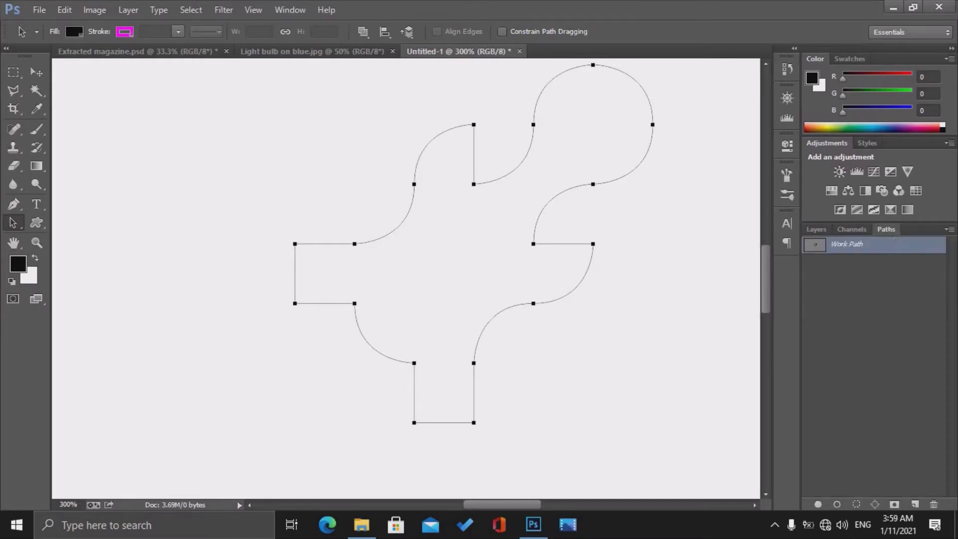
{"action": "left_click", "coordinate": [291, 11]}
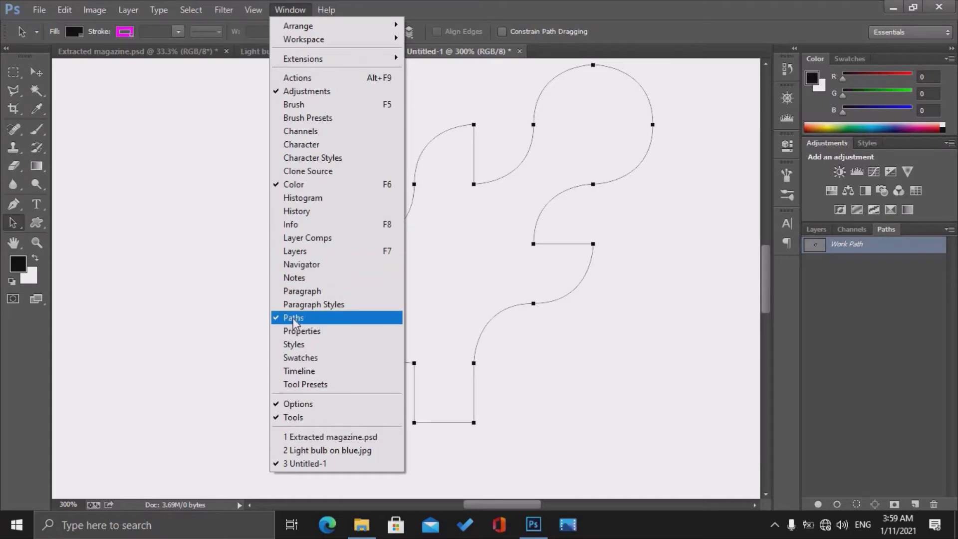
{"action": "left_click", "coordinate": [657, 323]}
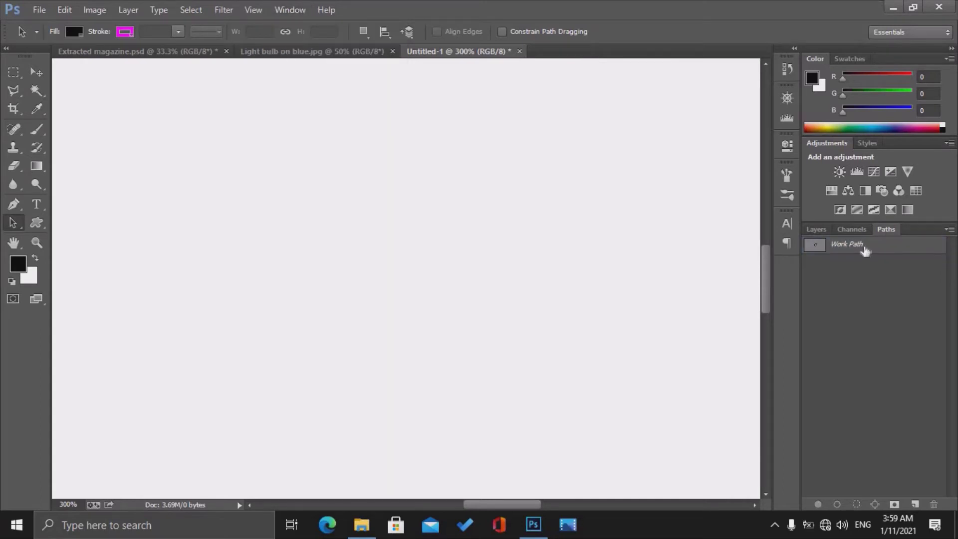
{"action": "left_click", "coordinate": [864, 250]}
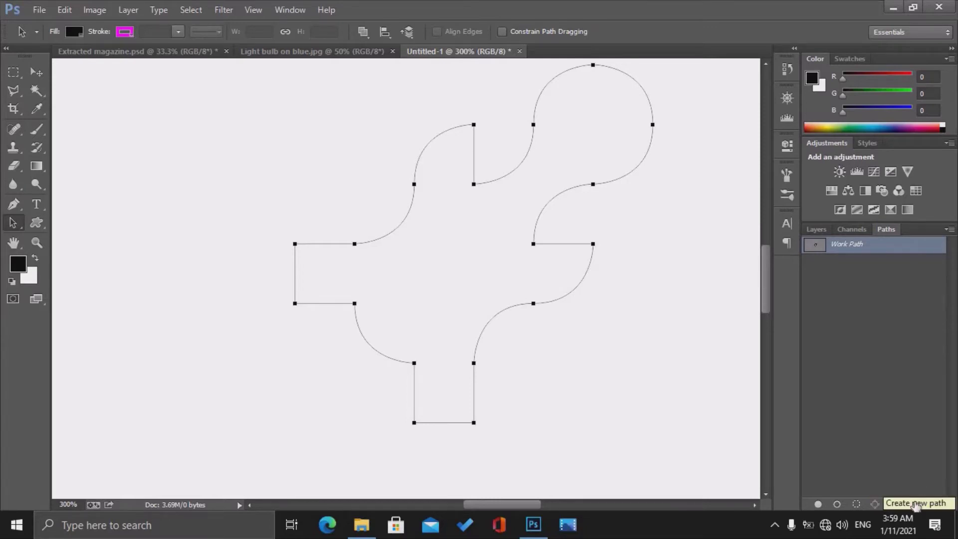
Create a new empty path, and add a layer mask plus a vector mask based on the Work Path to the layer
{"action": "left_click", "coordinate": [916, 505]}
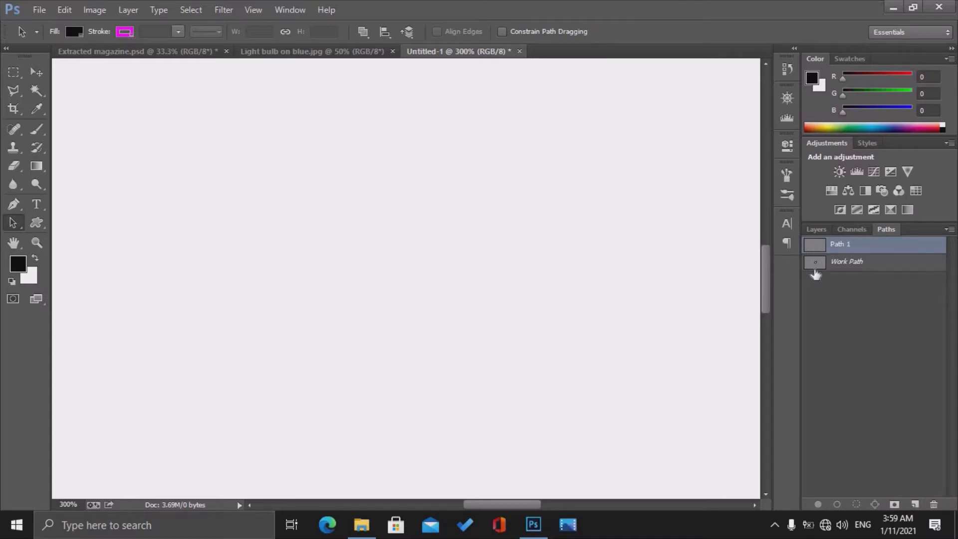
{"action": "left_click", "coordinate": [894, 506]}
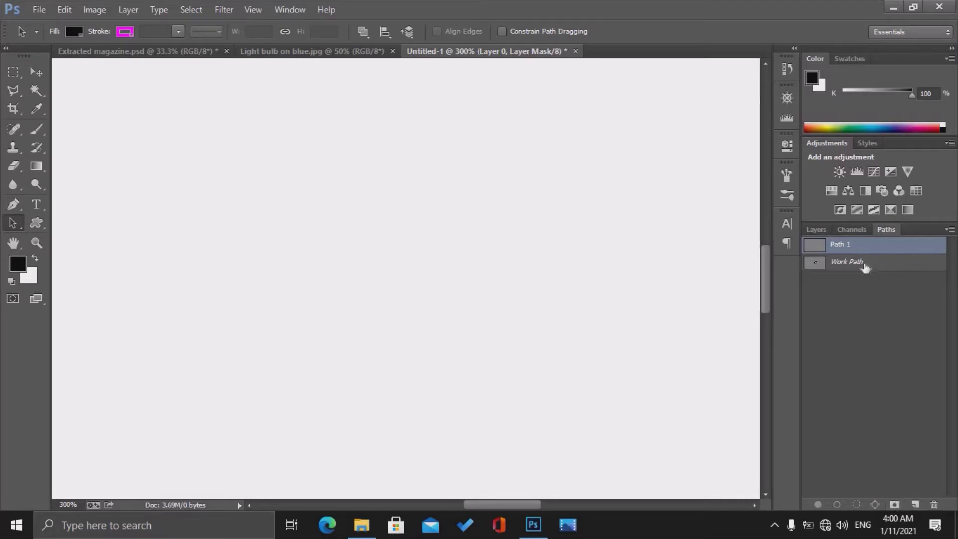
{"action": "left_click", "coordinate": [866, 265]}
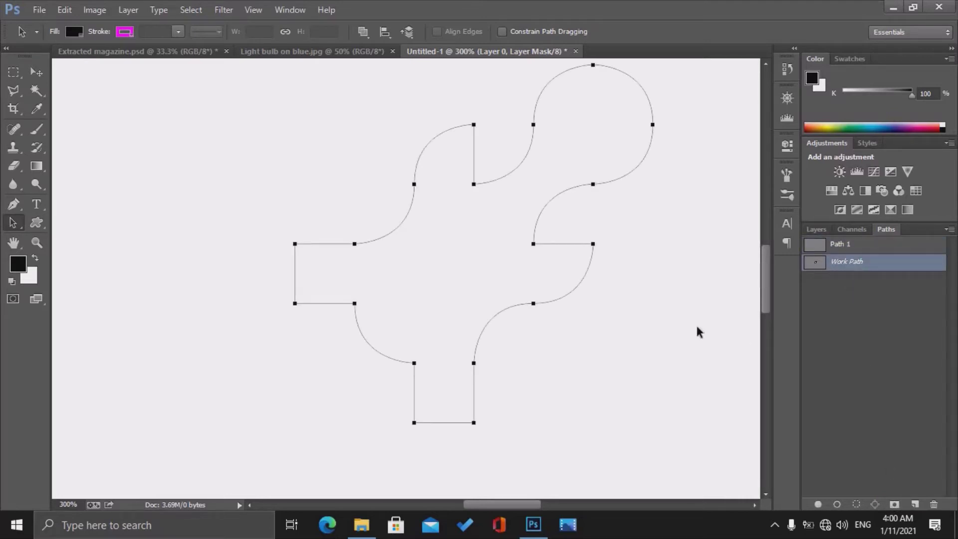
{"action": "left_click", "coordinate": [894, 505]}
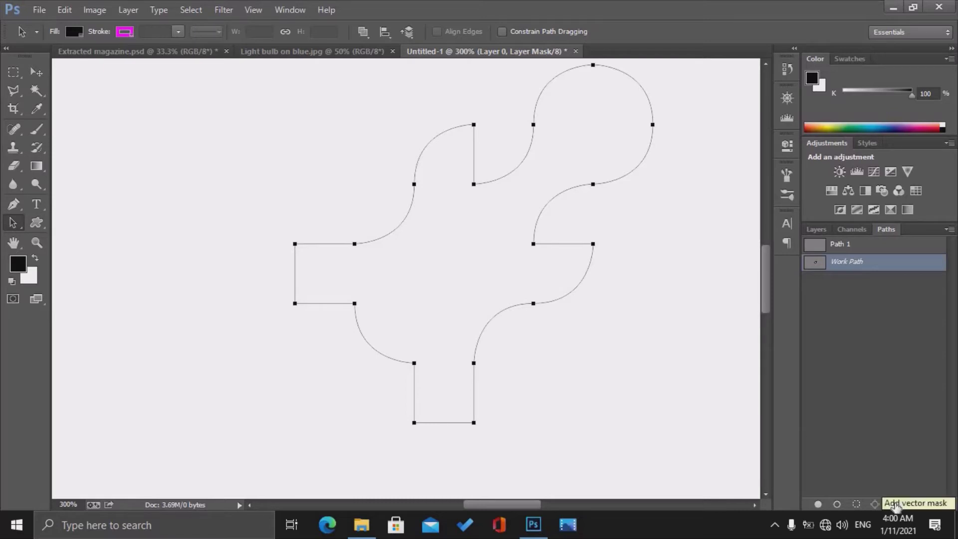
{"action": "left_click", "coordinate": [895, 505]}
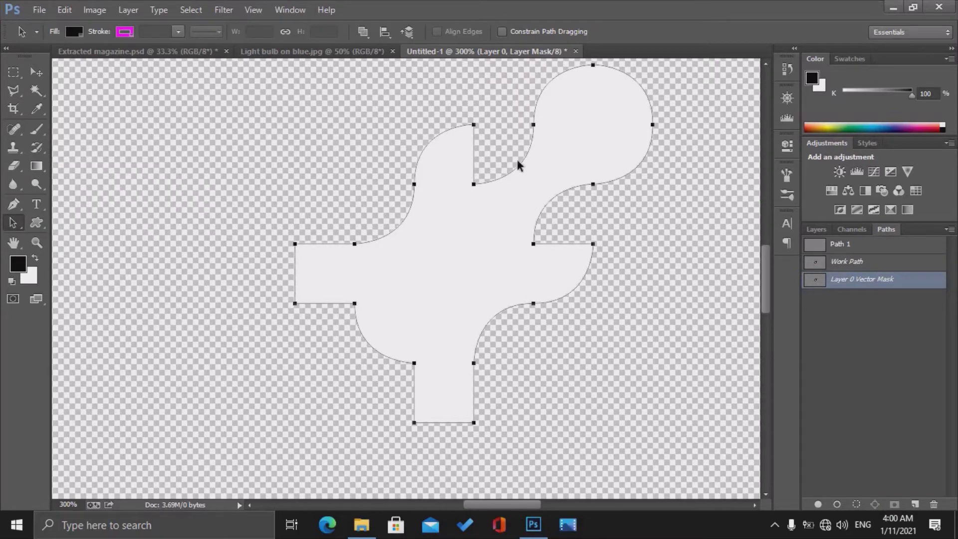
{"action": "double_click", "coordinate": [816, 283]}
{"action": "left_click", "coordinate": [560, 199]}
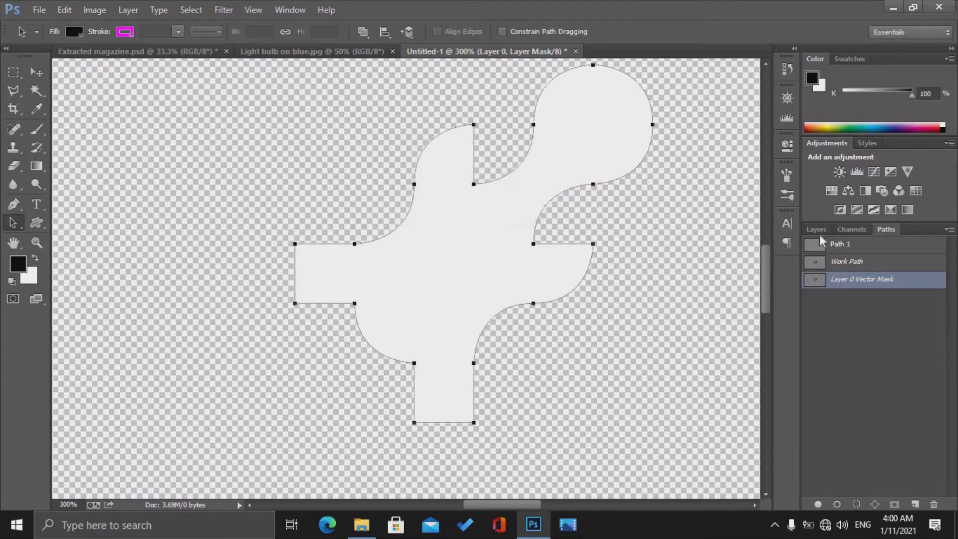
Delete the pixel layer mask from Layer 0
{"action": "left_click", "coordinate": [817, 229]}
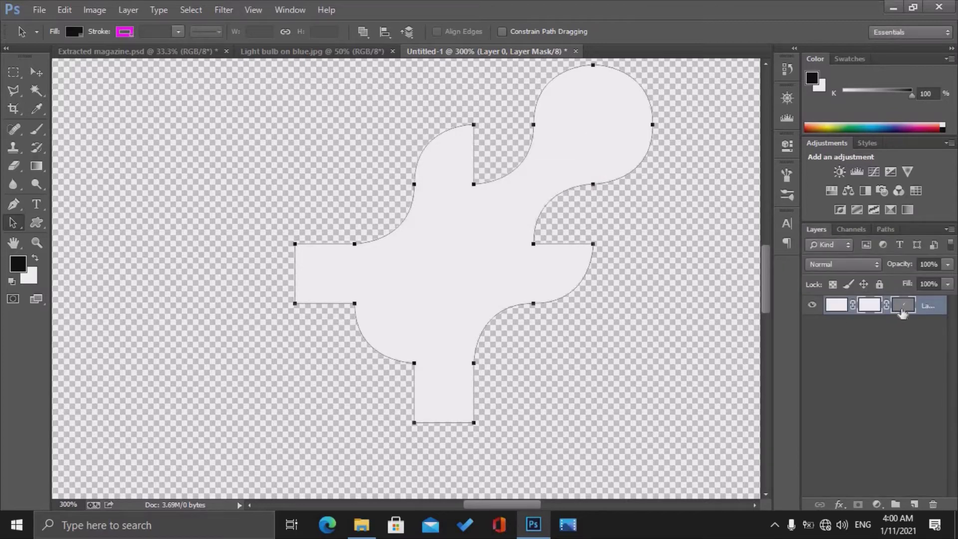
{"action": "left_click", "coordinate": [869, 306]}
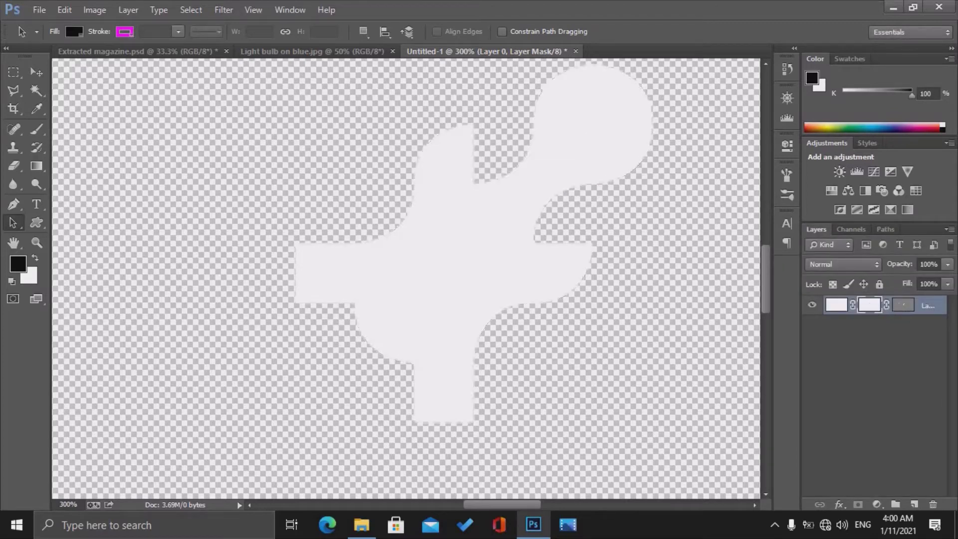
{"action": "left_click_drag", "start_coordinate": [870, 305], "coordinate": [932, 501]}
{"action": "key", "text": "Return"}
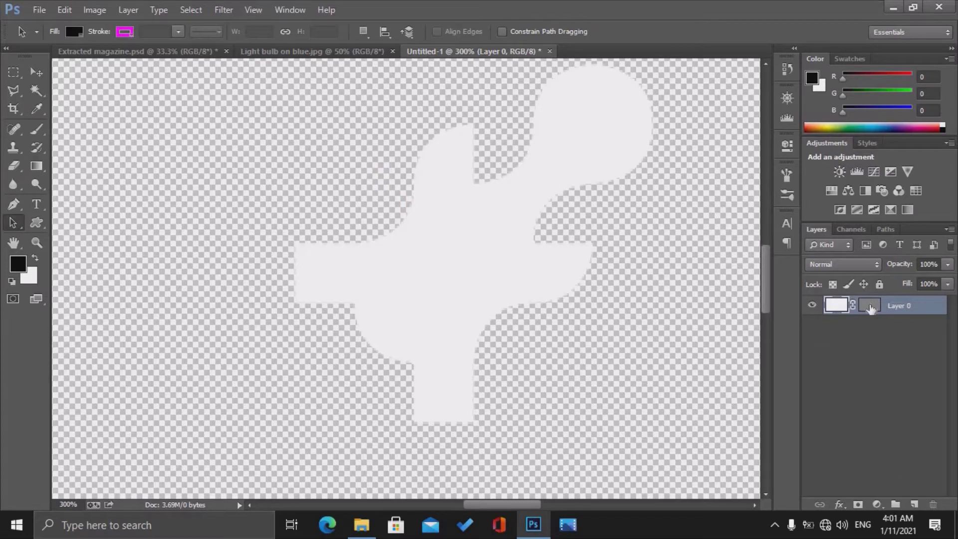
Set the Layer 0 vector mask's density to 60% and its feather to 4.4 px
{"action": "left_click", "coordinate": [869, 306]}
{"action": "double_click", "coordinate": [870, 306]}
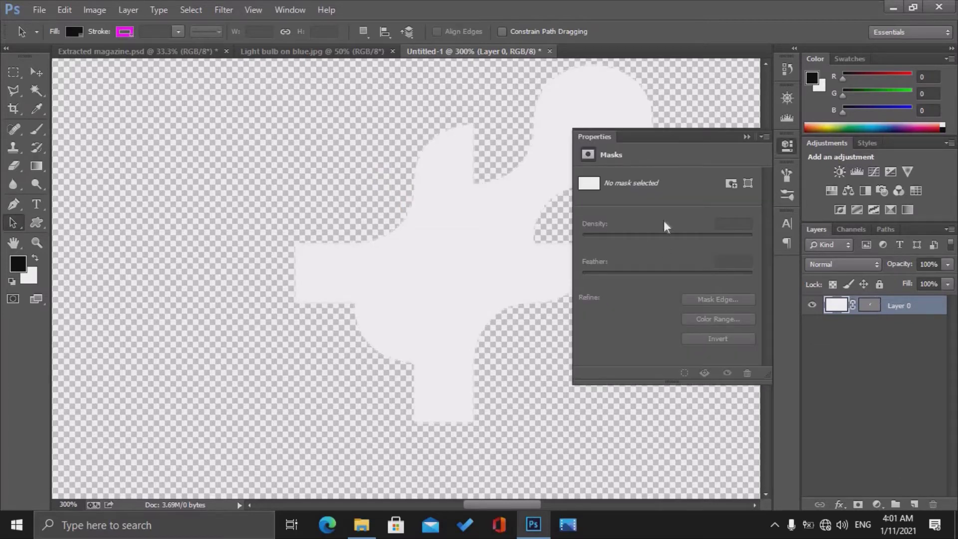
{"action": "left_click", "coordinate": [747, 184]}
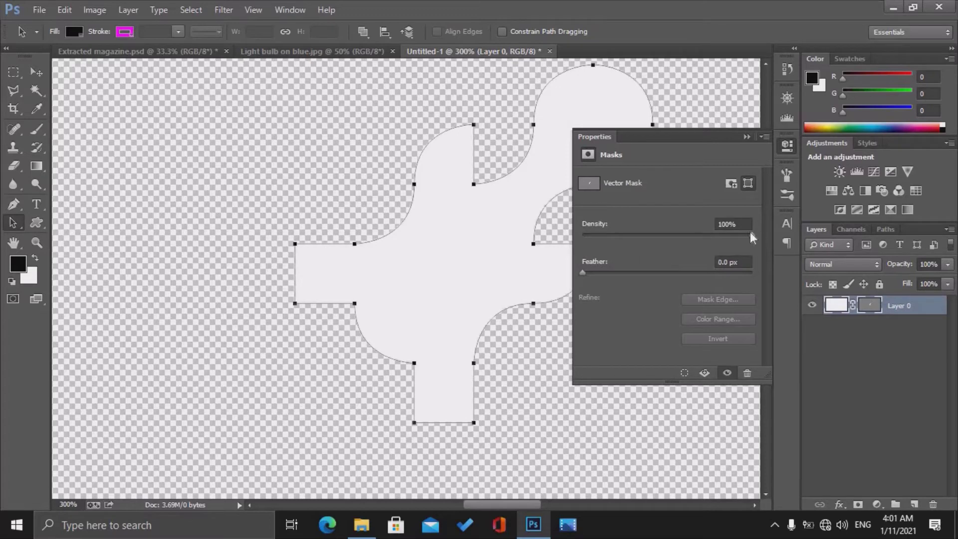
{"action": "left_click_drag", "start_coordinate": [752, 234], "coordinate": [684, 235]}
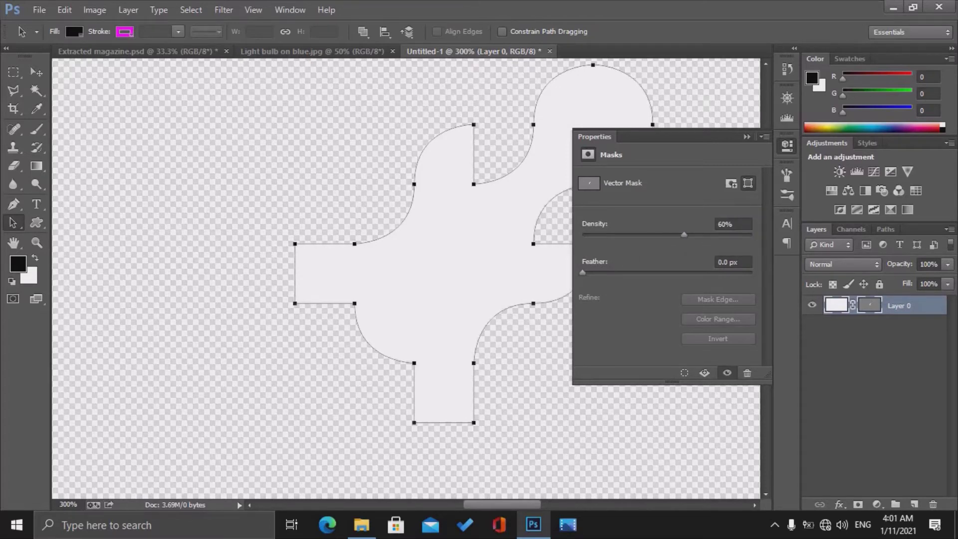
{"action": "left_click_drag", "start_coordinate": [583, 272], "coordinate": [623, 274]}
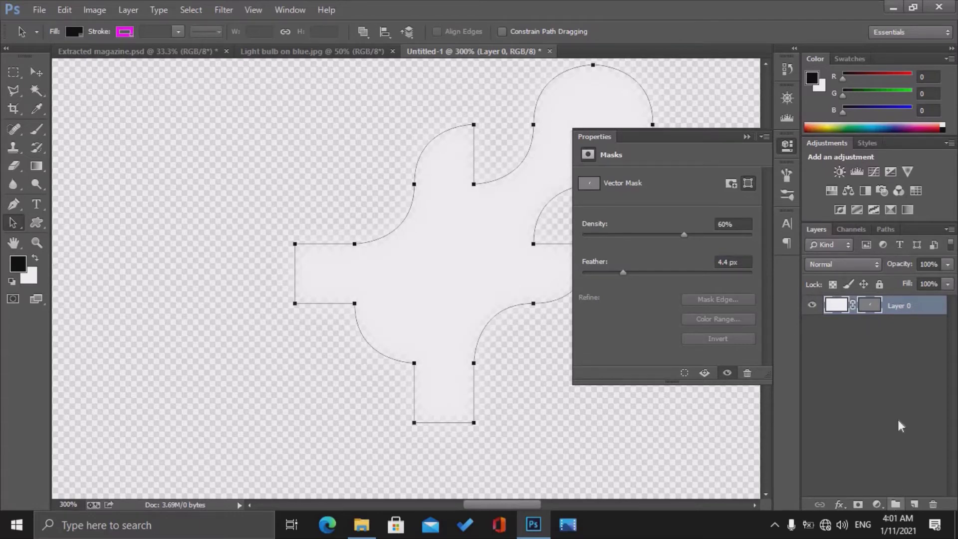
In Light bulb on blue.jpg, convert an elliptical selection inside the bulb's glass into a work path, and load that path as a selection
{"action": "left_click", "coordinate": [885, 229]}
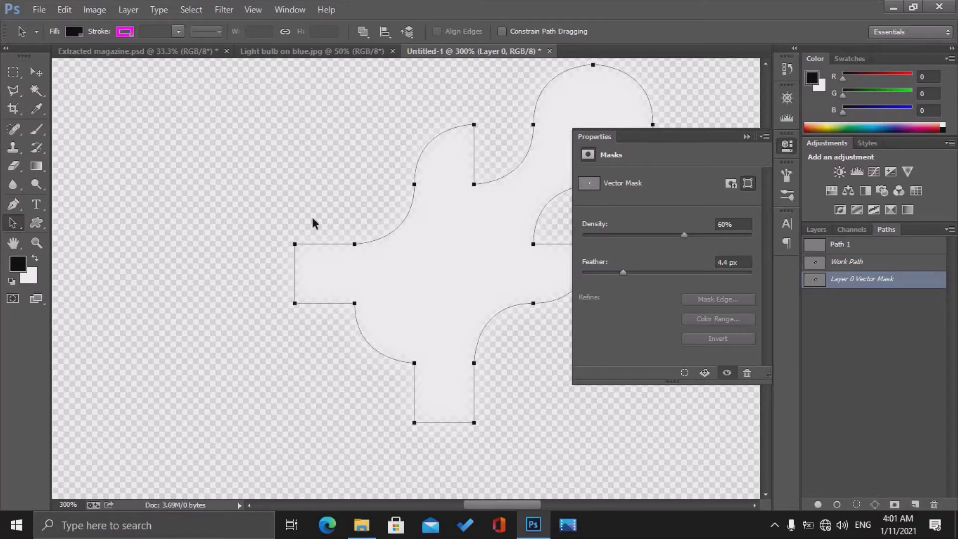
{"action": "left_click", "coordinate": [280, 51]}
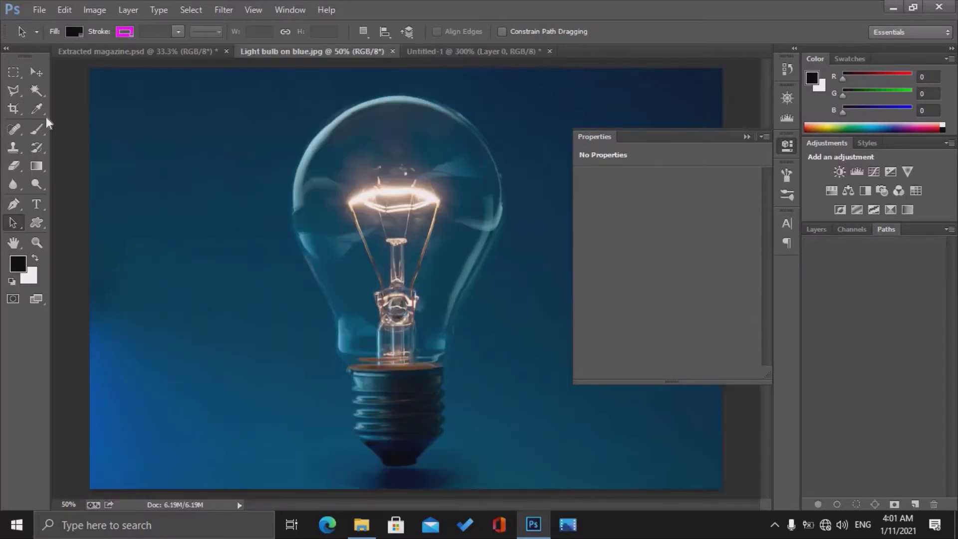
{"action": "left_click_drag", "start_coordinate": [13, 72], "coordinate": [58, 83]}
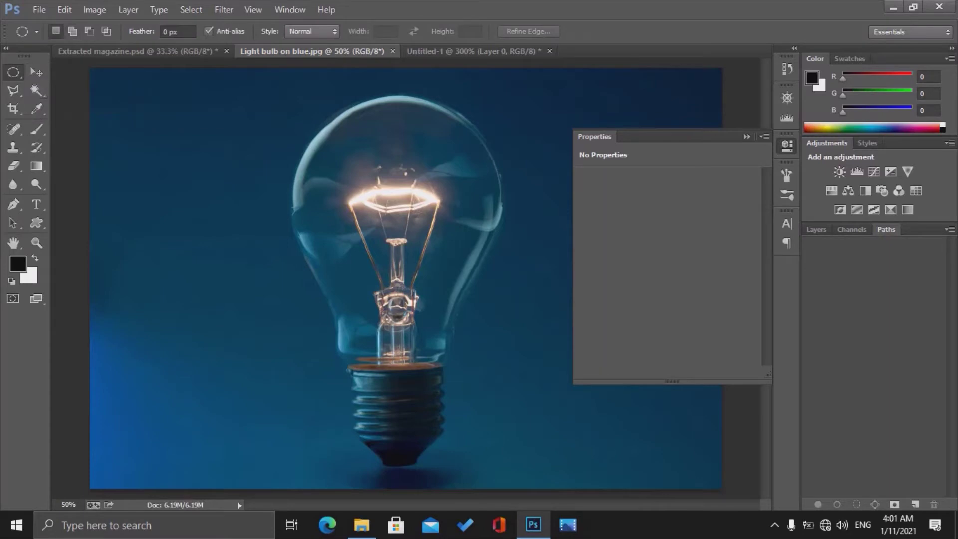
{"action": "left_click_drag", "start_coordinate": [327, 107], "coordinate": [484, 298]}
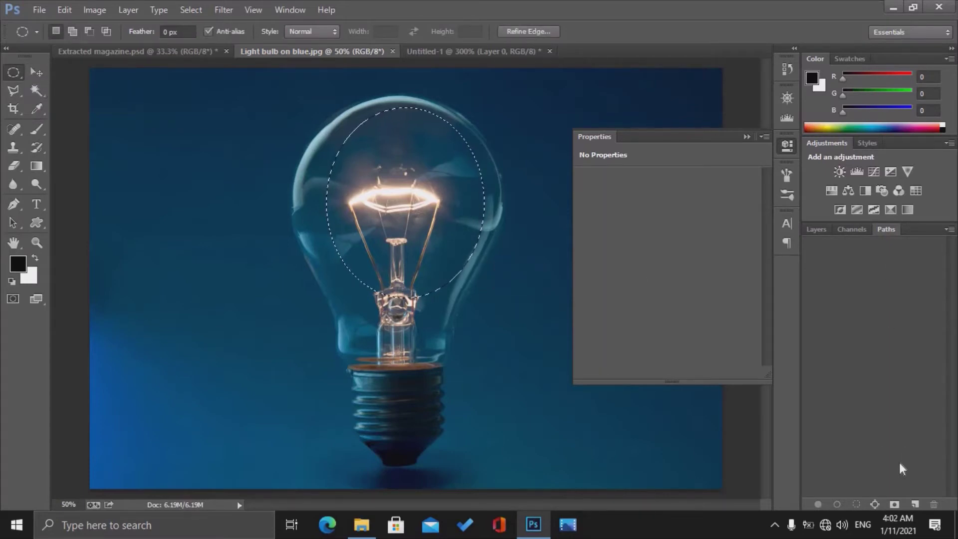
{"action": "left_click", "coordinate": [874, 504]}
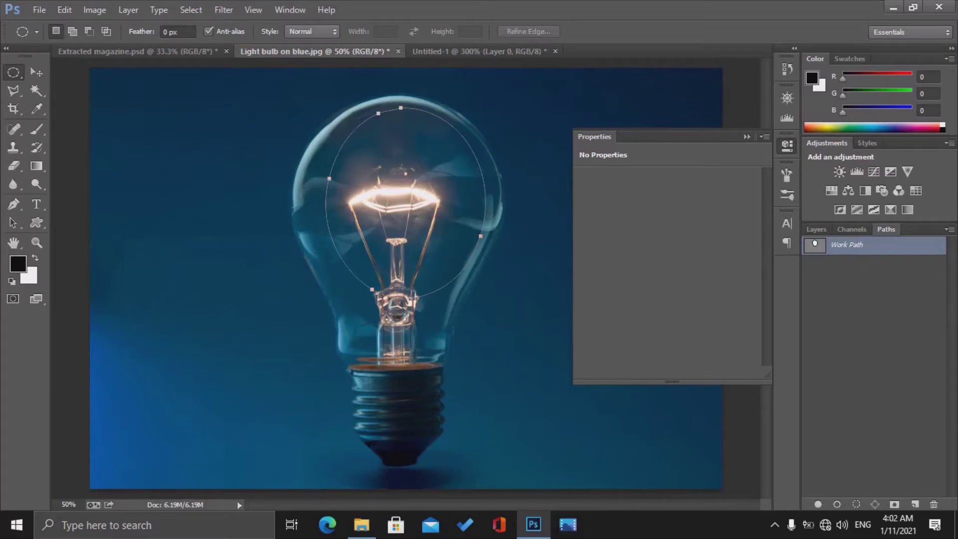
{"action": "left_click", "coordinate": [856, 505]}
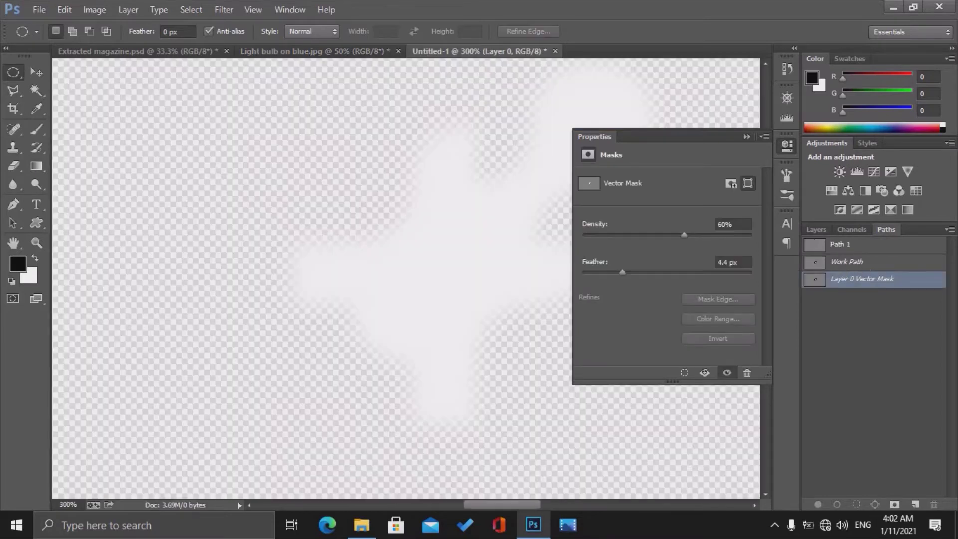
In Untitled-1, delete the Layer 0 vector mask and fill the Work Path with the black foreground color
{"action": "left_click", "coordinate": [865, 263]}
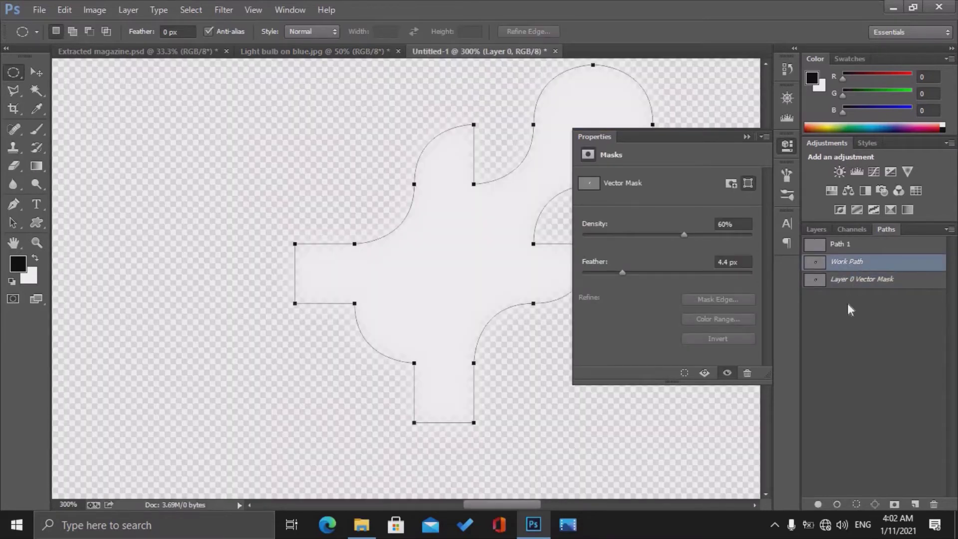
{"action": "left_click_drag", "start_coordinate": [873, 285], "coordinate": [931, 506]}
{"action": "left_click", "coordinate": [867, 270]}
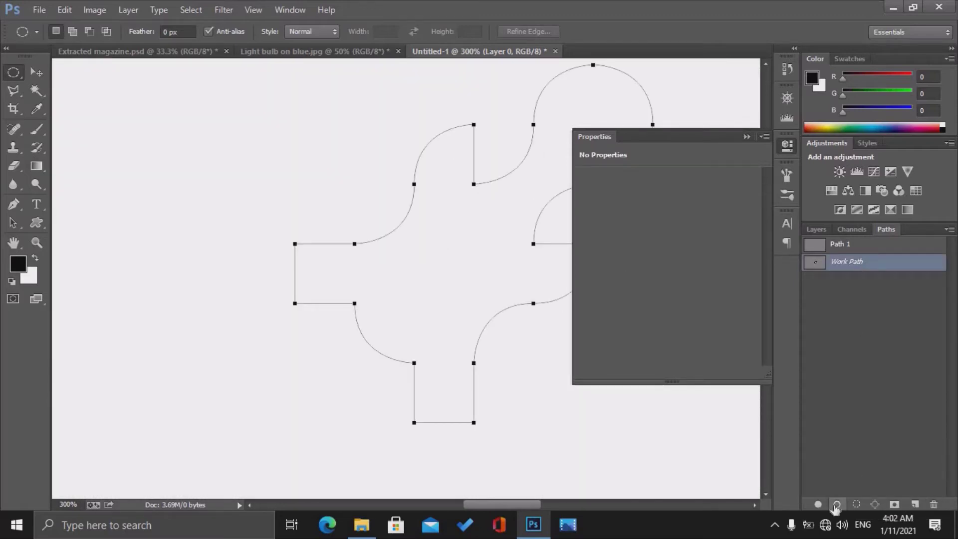
{"action": "left_click", "coordinate": [819, 507]}
{"action": "left_click", "coordinate": [819, 507]}
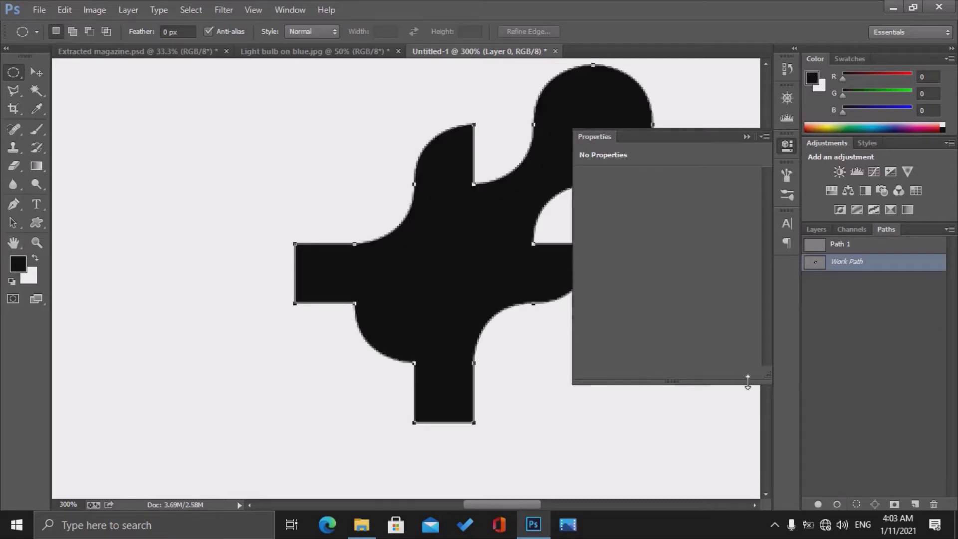
Set the foreground color to blue (RGB 20, 109, 166) and fill the Work Path with it
{"action": "left_click", "coordinate": [21, 269]}
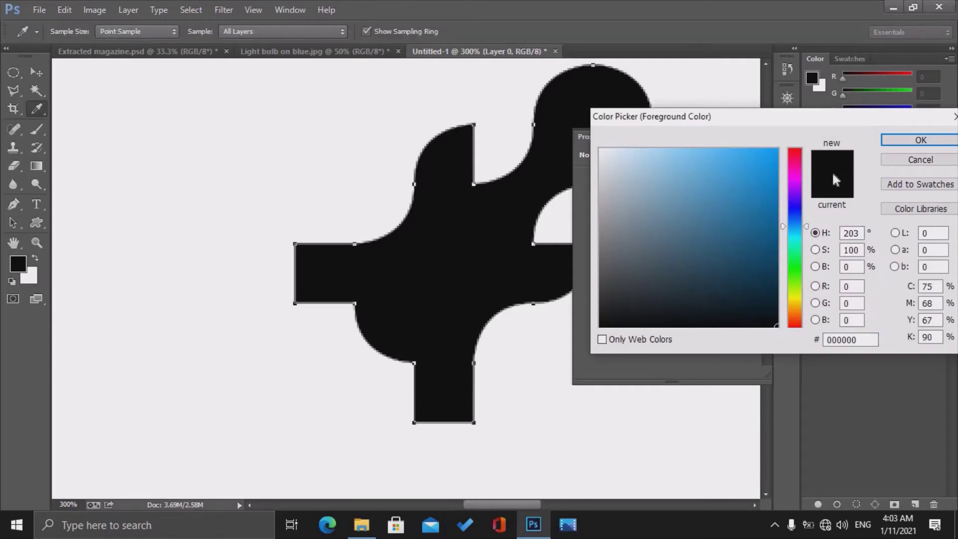
{"action": "left_click", "coordinate": [757, 210]}
{"action": "left_click", "coordinate": [921, 140]}
{"action": "left_click", "coordinate": [748, 135]}
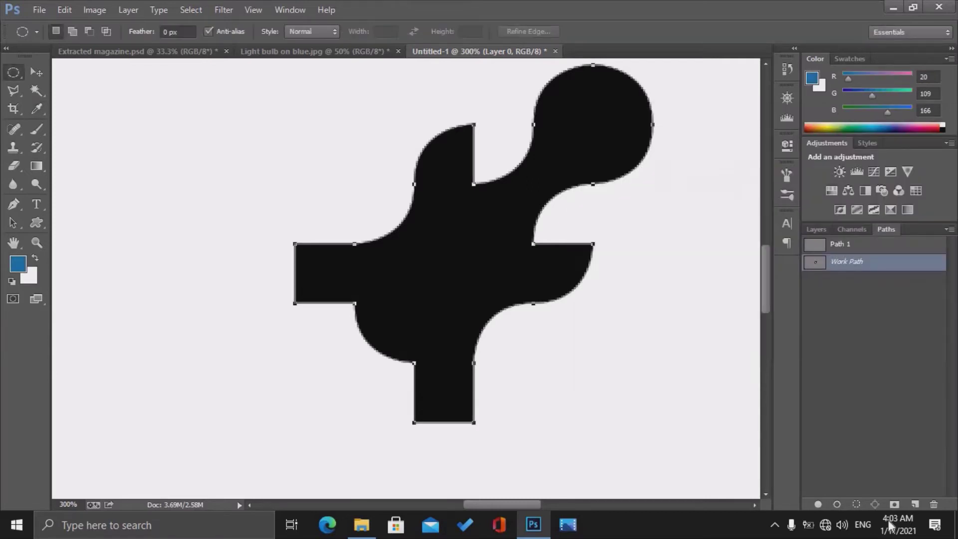
{"action": "left_click", "coordinate": [817, 505]}
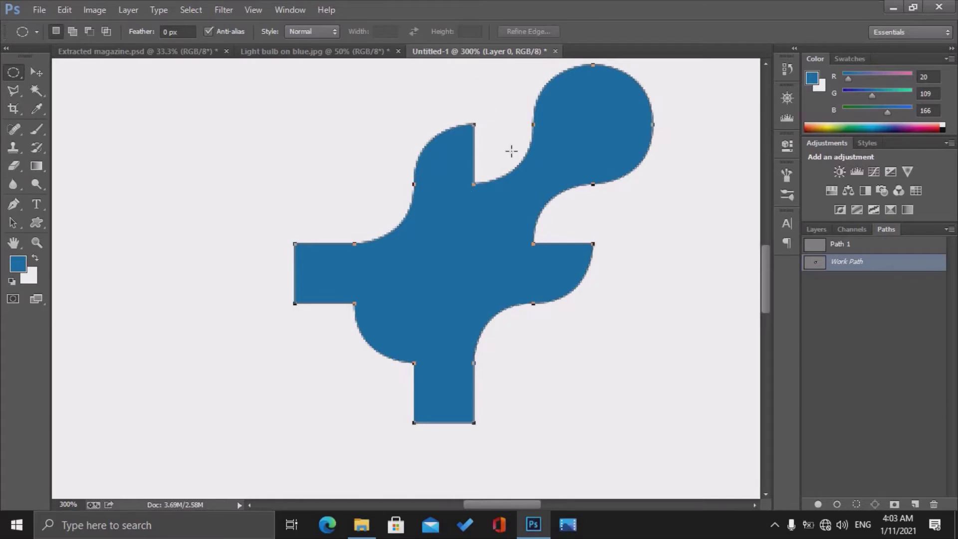
Create a new A4 document from the International Paper preset at 300 pixels/inch with a white background
{"action": "key", "text": "ctrl+n"}
{"action": "double_click", "coordinate": [314, 224]}
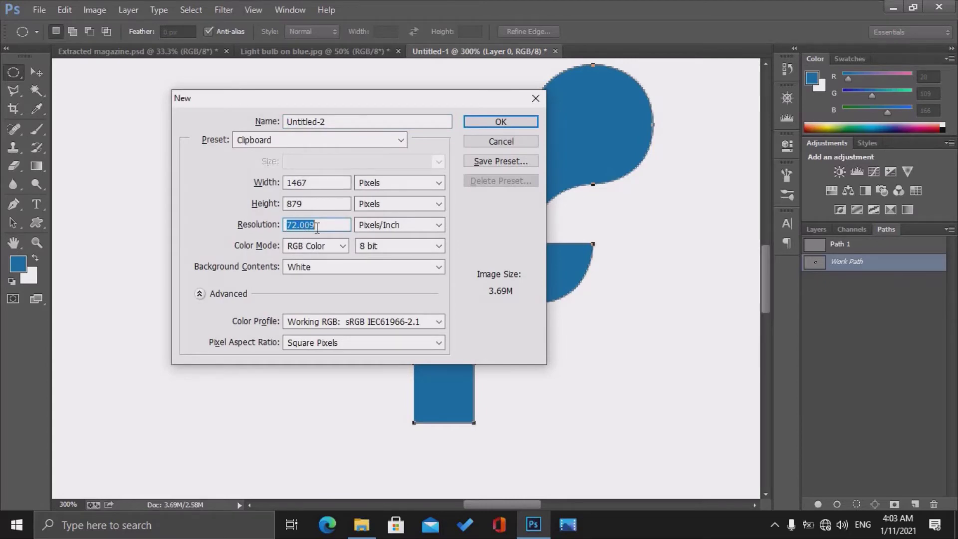
{"action": "type", "text": "300"}
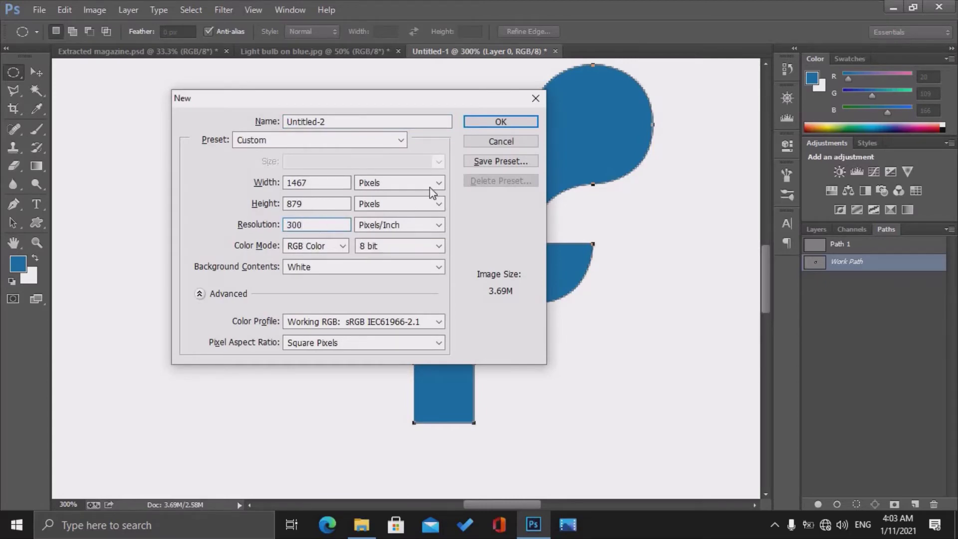
{"action": "left_click", "coordinate": [387, 184]}
{"action": "left_click", "coordinate": [321, 138]}
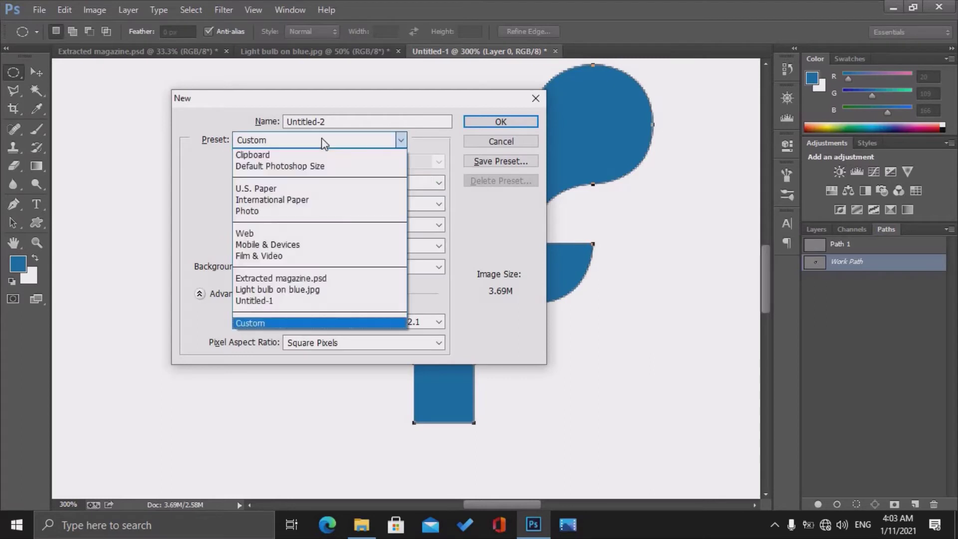
{"action": "left_click", "coordinate": [312, 200]}
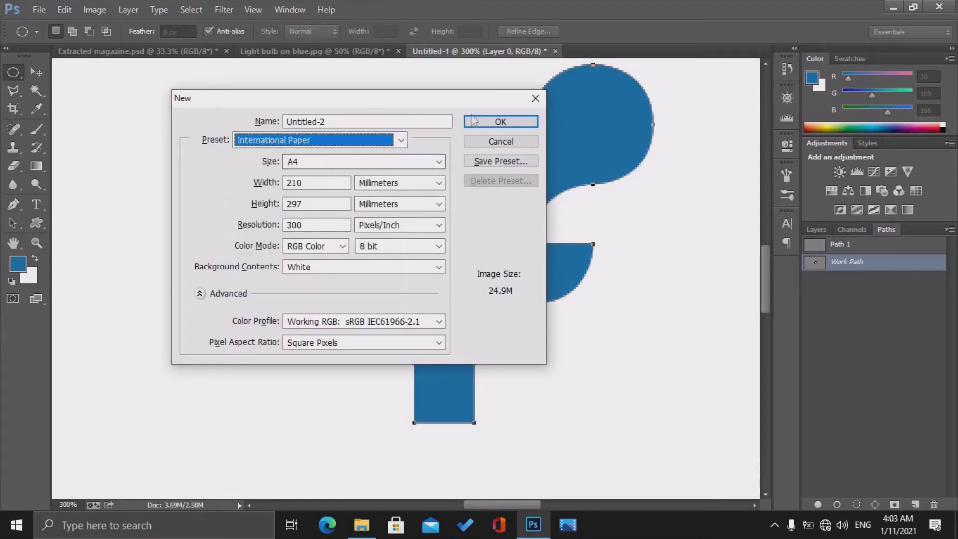
{"action": "left_click", "coordinate": [475, 121]}
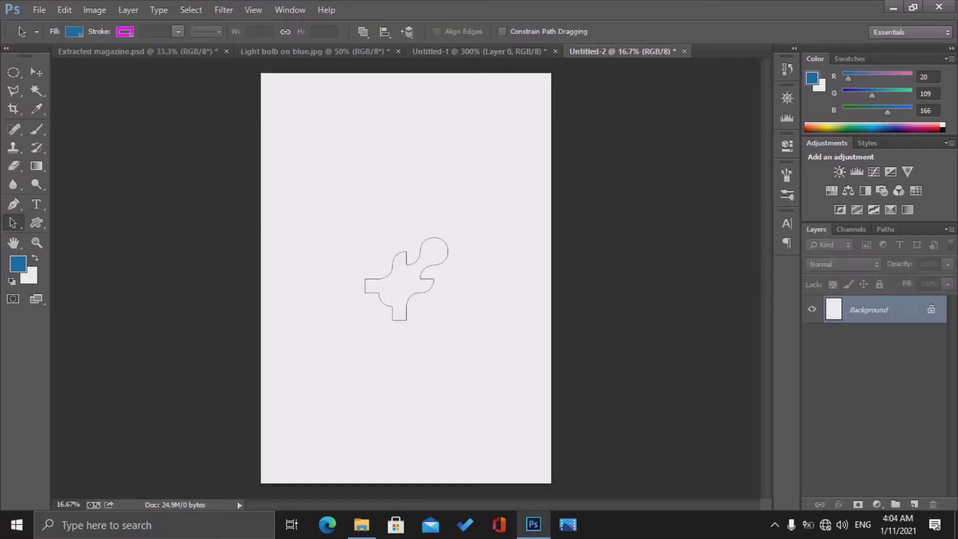
Copy the closed path from Untitled-1 into Untitled-2, check it among the paths there, and close Untitled-1
{"action": "left_click", "coordinate": [502, 54]}
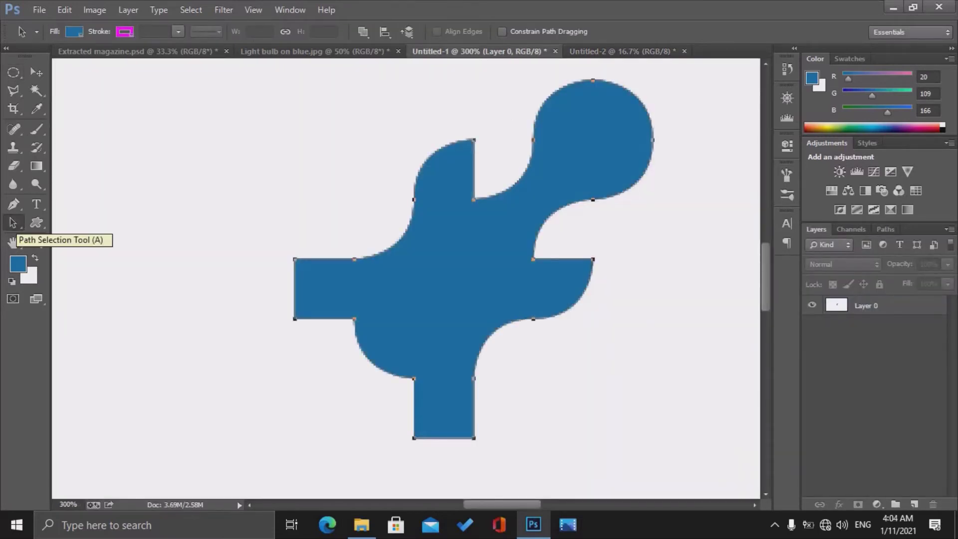
{"action": "left_click_drag", "start_coordinate": [643, 103], "coordinate": [624, 52]}
{"action": "left_click_drag", "start_coordinate": [495, 198], "coordinate": [488, 203]}
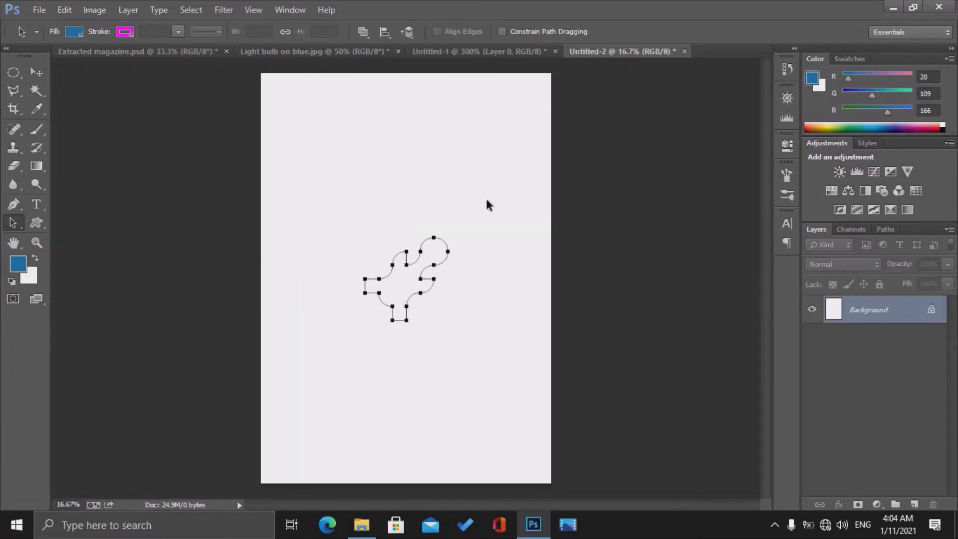
{"action": "left_click", "coordinate": [886, 229]}
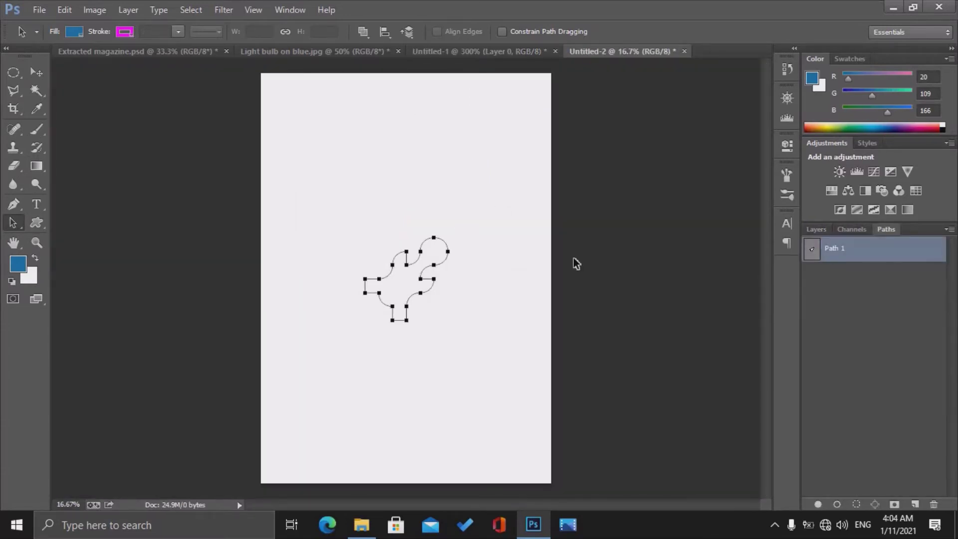
{"action": "left_click", "coordinate": [555, 51]}
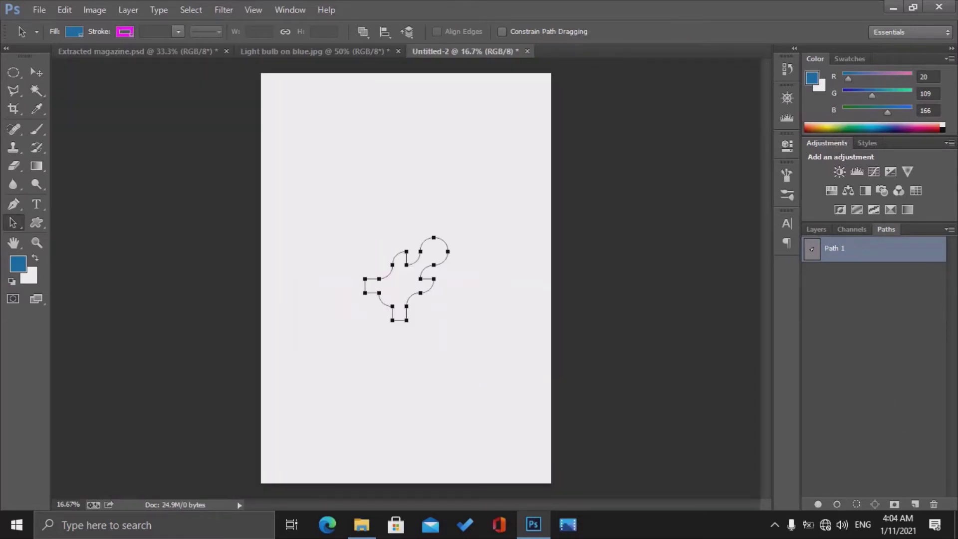
Fill Path 1 on the Background layer with the blue foreground color and inspect the shape's edges up close
{"action": "left_click", "coordinate": [817, 504]}
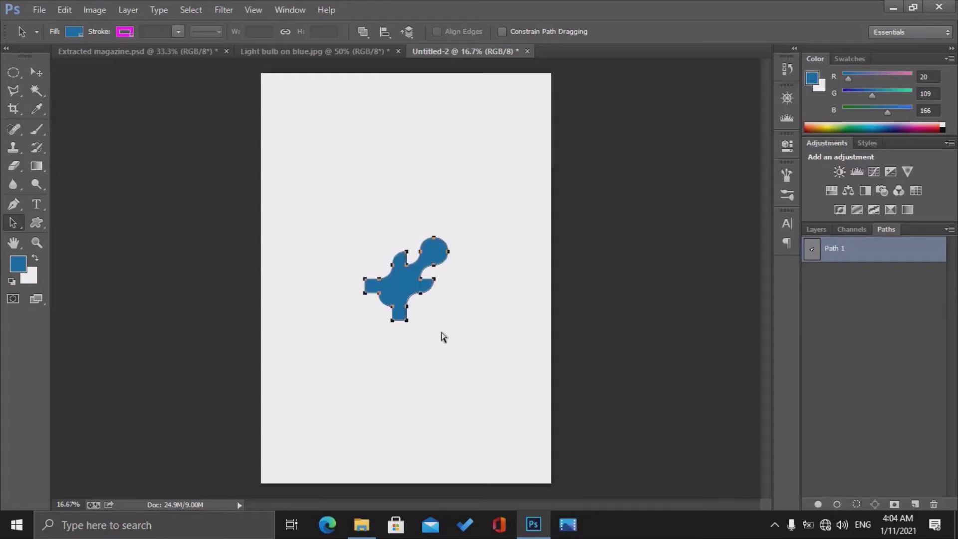
{"action": "key", "text": "ctrl+plus"}
{"action": "key", "text": "ctrl+plus"}
{"action": "key", "text": "ctrl+plus"}
{"action": "key", "text": "ctrl+plus"}
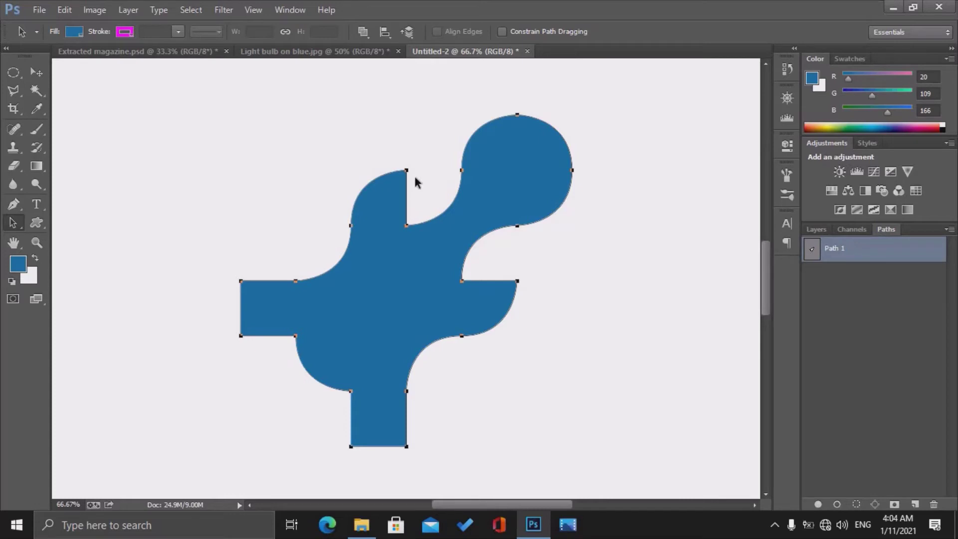
Enlarge a duplicate of the path with Free Transform, placing it below and to the right of the blue shape, past the page's right edge
{"action": "key", "text": "ctrl+minus"}
{"action": "key", "text": "ctrl+minus"}
{"action": "key", "text": "ctrl+minus"}
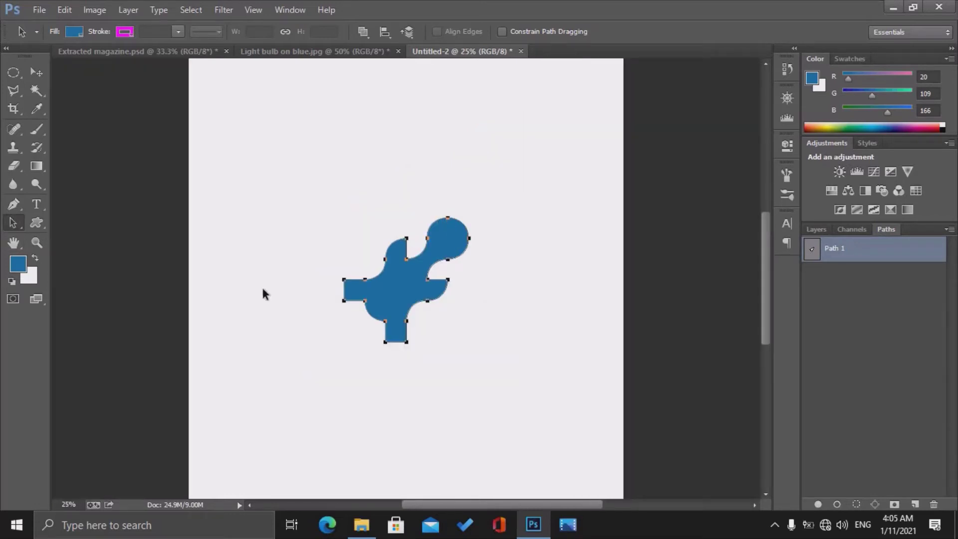
{"action": "key", "text": "ctrl+t"}
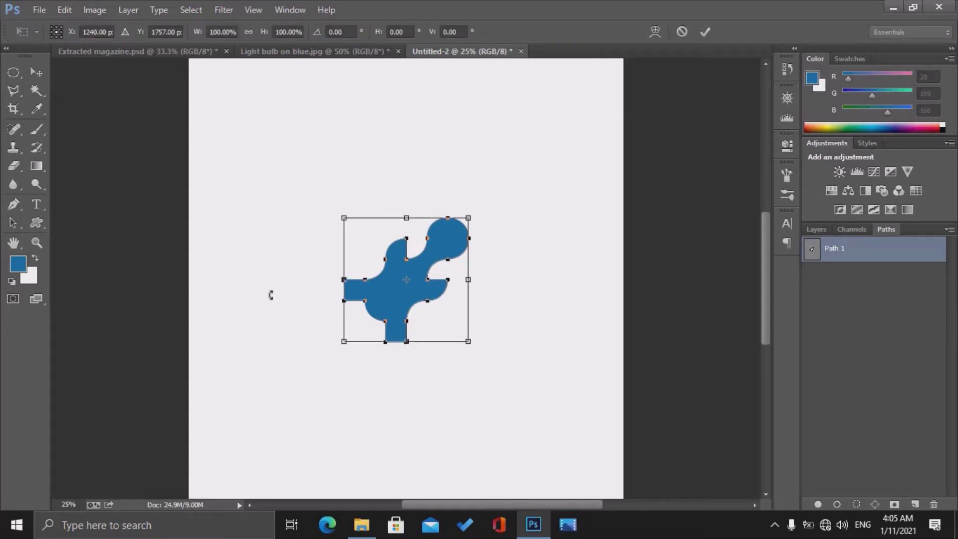
{"action": "left_click_drag", "start_coordinate": [405, 300], "coordinate": [291, 184]}
{"action": "left_click_drag", "start_coordinate": [354, 226], "coordinate": [631, 460]}
{"action": "left_click_drag", "start_coordinate": [452, 320], "coordinate": [565, 413]}
{"action": "key", "text": "Return"}
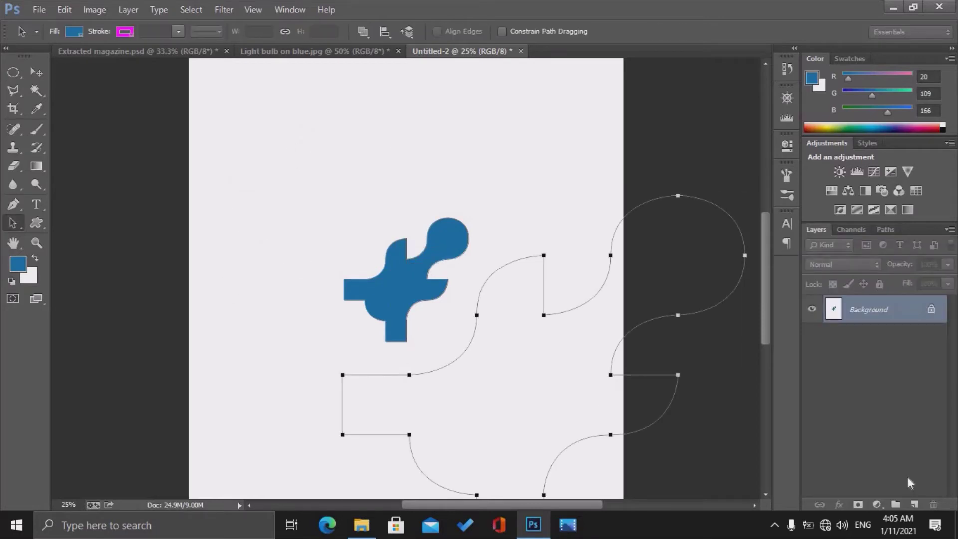
Fill the enlarged path with dark blue (RGB 33, 20, 166) on a new layer and deselect its anchor points
{"action": "left_click", "coordinate": [914, 504]}
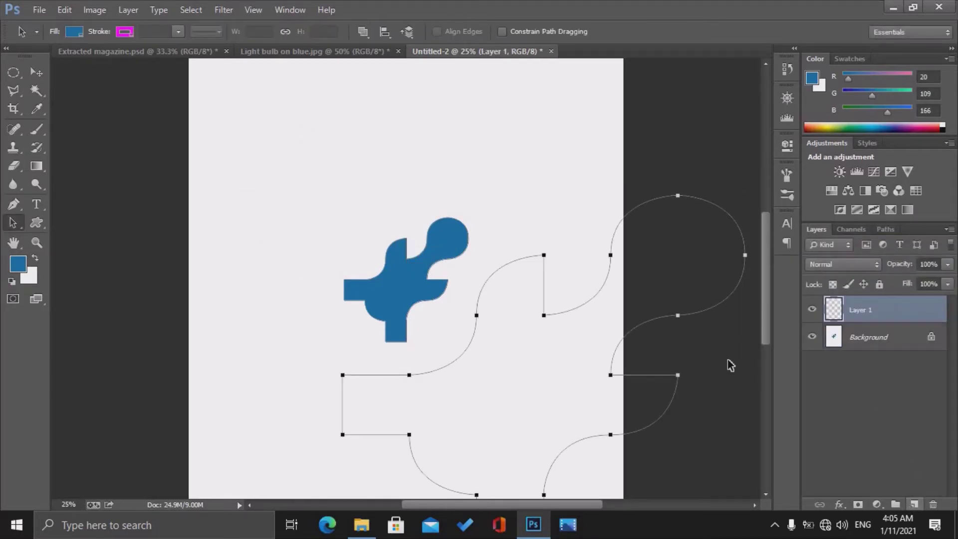
{"action": "left_click", "coordinate": [20, 271]}
{"action": "left_click", "coordinate": [736, 273]}
{"action": "key", "text": "Return"}
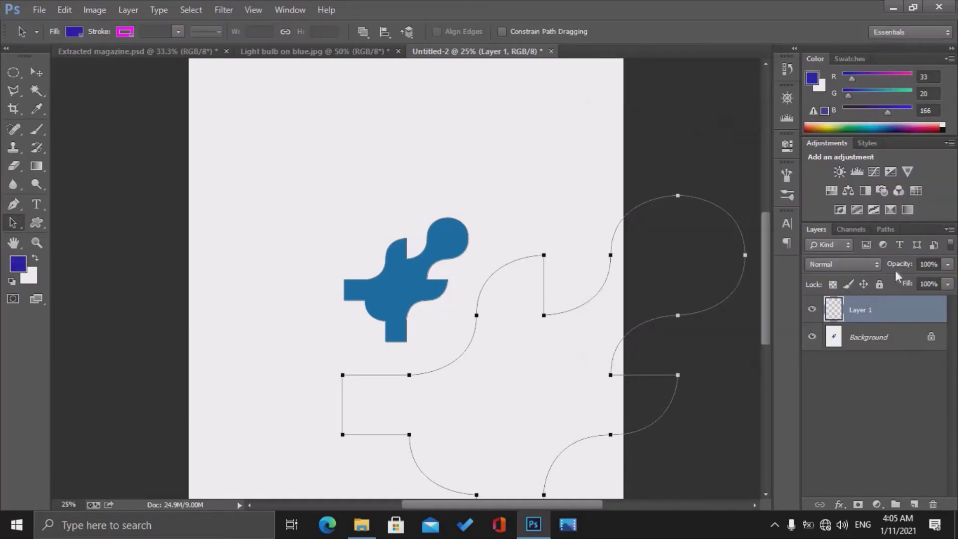
{"action": "left_click", "coordinate": [886, 229]}
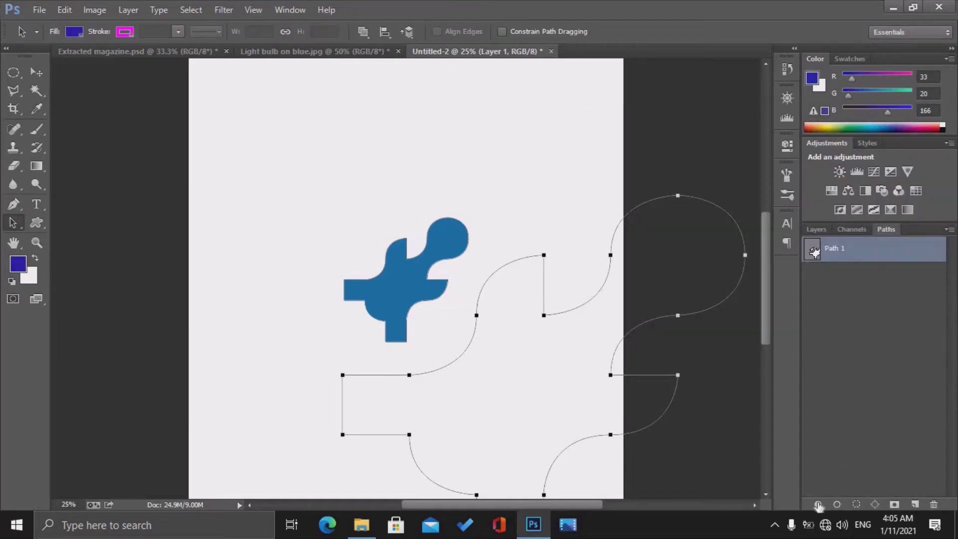
{"action": "left_click", "coordinate": [818, 506]}
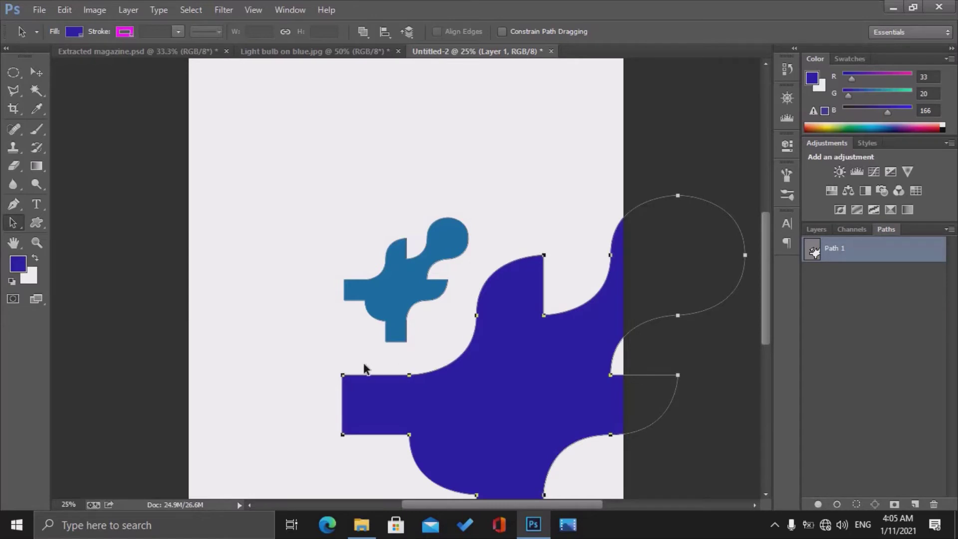
{"action": "left_click", "coordinate": [520, 200]}
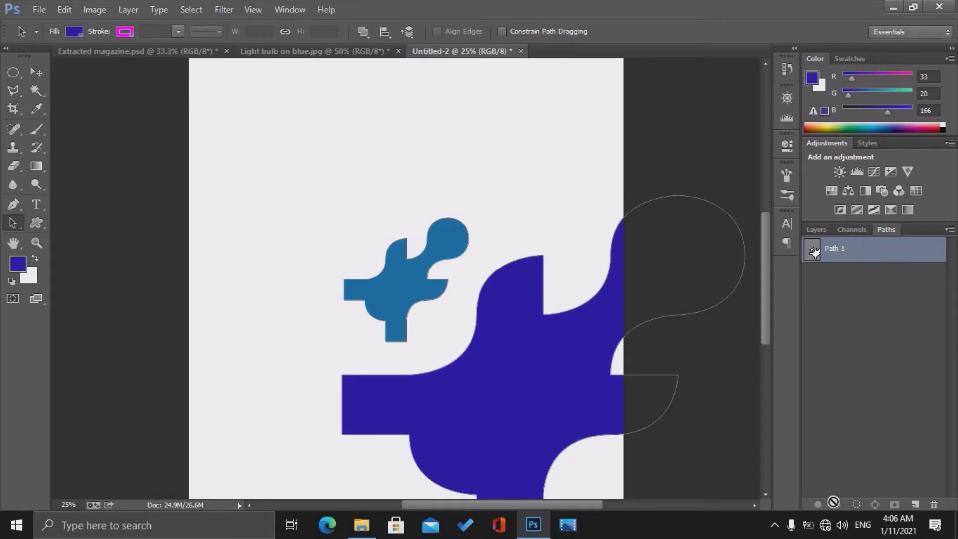
Reselect Path 1 and make Layer 1 the active layer for stroking the path
{"action": "left_click", "coordinate": [829, 269]}
{"action": "left_click", "coordinate": [843, 254]}
{"action": "left_click", "coordinate": [816, 228]}
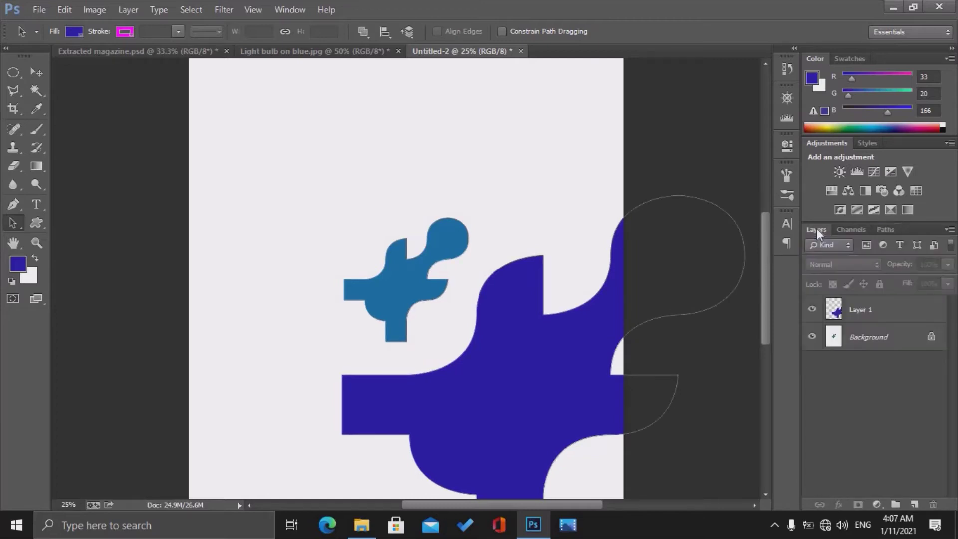
{"action": "left_click", "coordinate": [893, 314]}
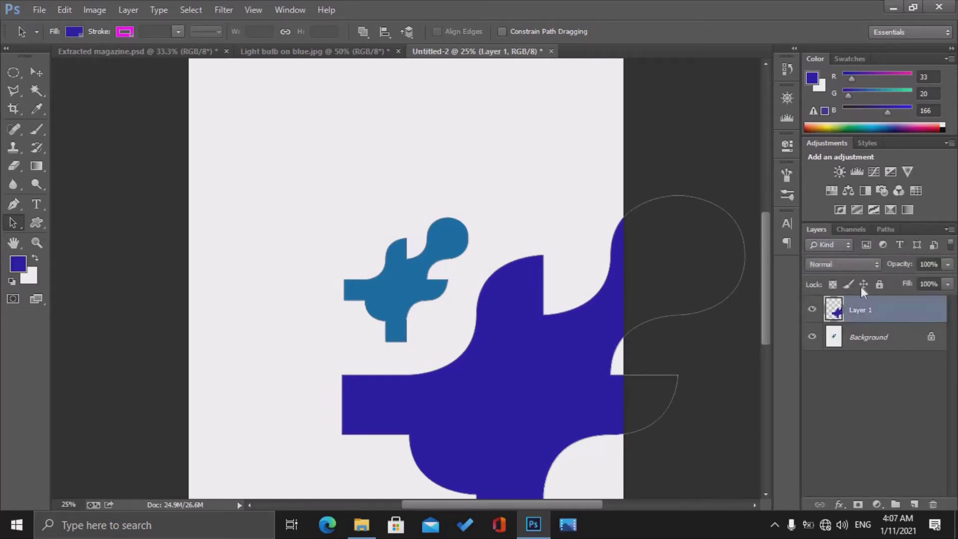
{"action": "left_click", "coordinate": [884, 230]}
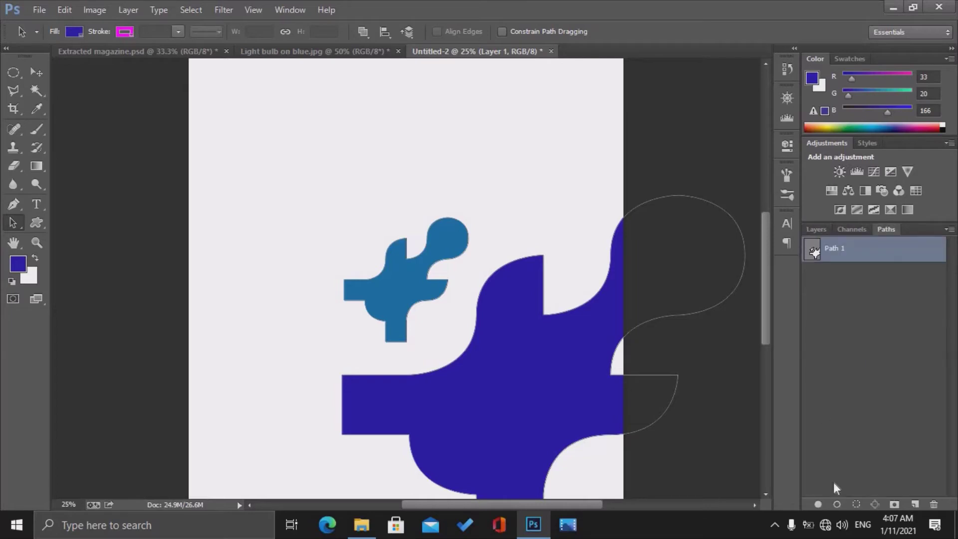
{"action": "left_click", "coordinate": [837, 504]}
Set the Brush tool to a hard round tip with a size of 27 px and 100% hardness
{"action": "left_click", "coordinate": [36, 128]}
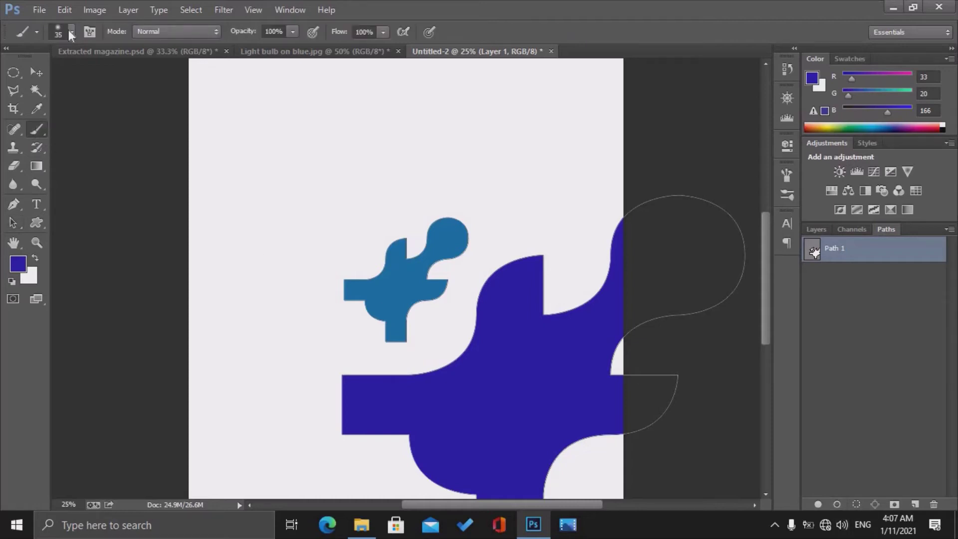
{"action": "left_click", "coordinate": [70, 31]}
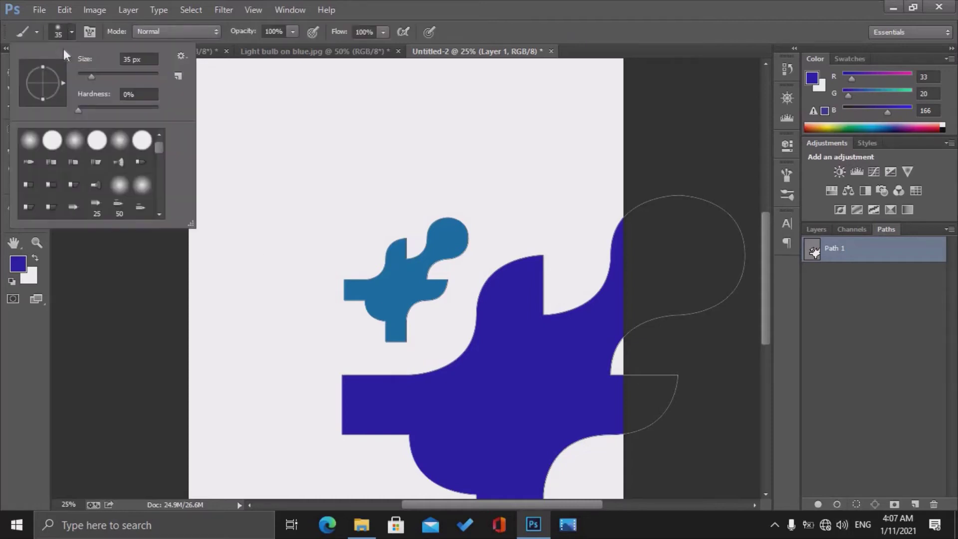
{"action": "left_click", "coordinate": [52, 141]}
{"action": "left_click", "coordinate": [88, 74]}
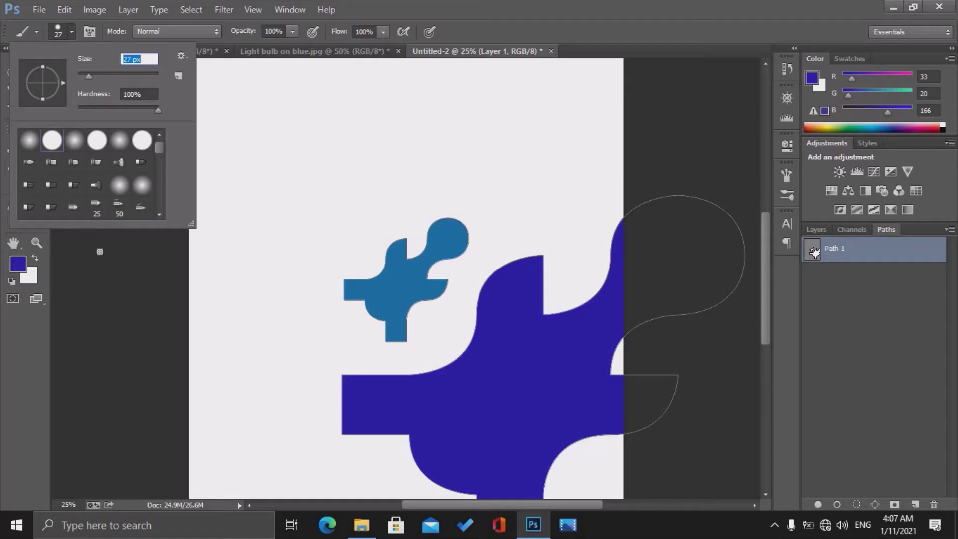
{"action": "left_click", "coordinate": [49, 265]}
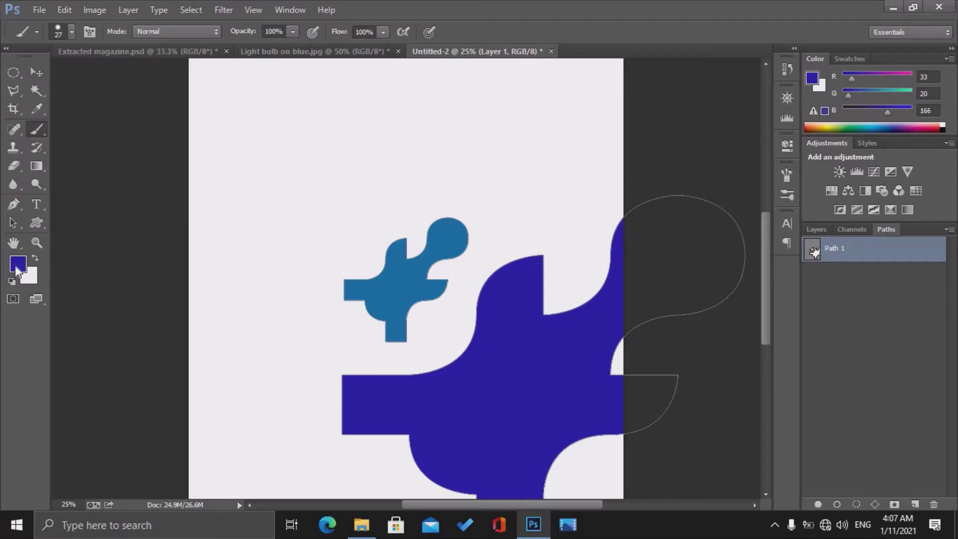
Set the foreground color to near-black (#000003)
{"action": "left_click", "coordinate": [19, 271]}
{"action": "left_click", "coordinate": [775, 325]}
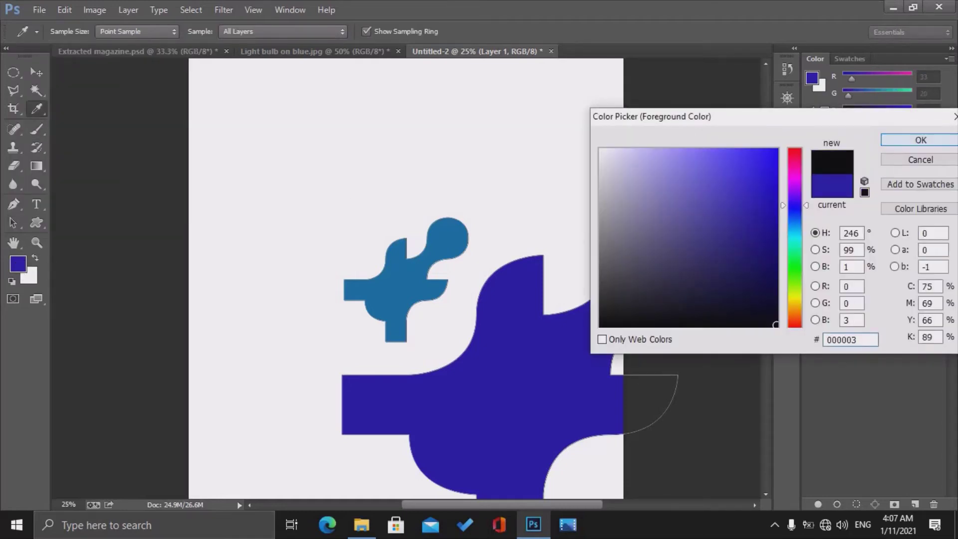
{"action": "left_click", "coordinate": [921, 140]}
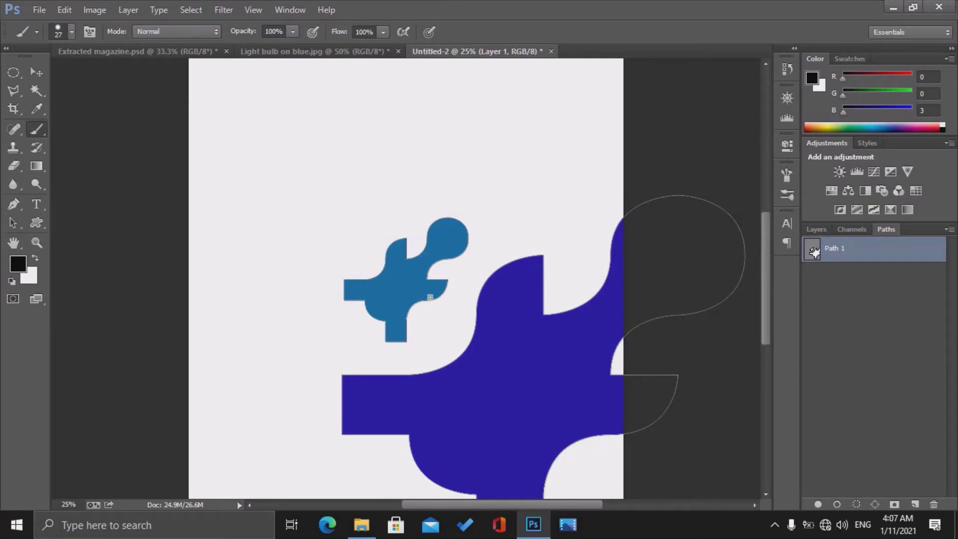
Try stroking Path 1 with the Brush tool active and again with the Move tool active, undoing each stroke
{"action": "left_click", "coordinate": [838, 503]}
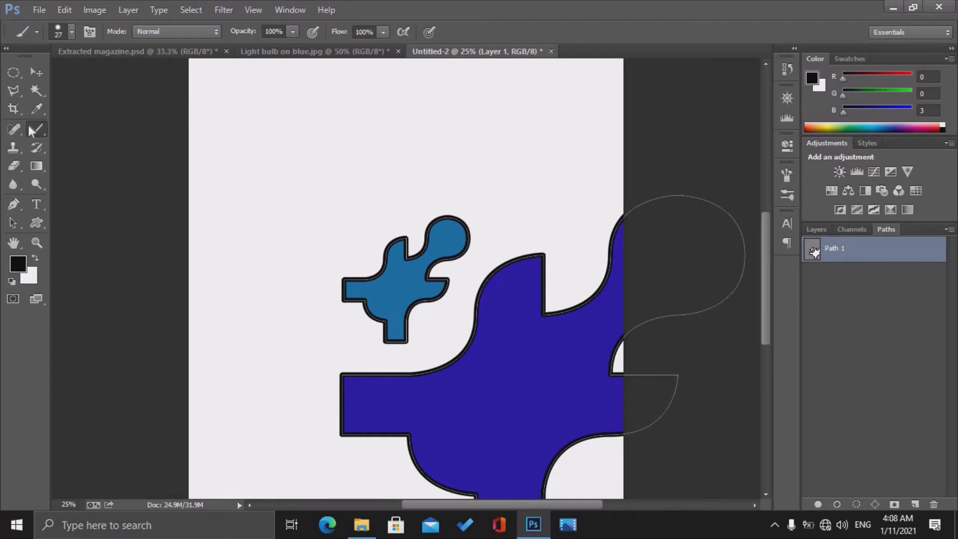
{"action": "key", "text": "ctrl+z"}
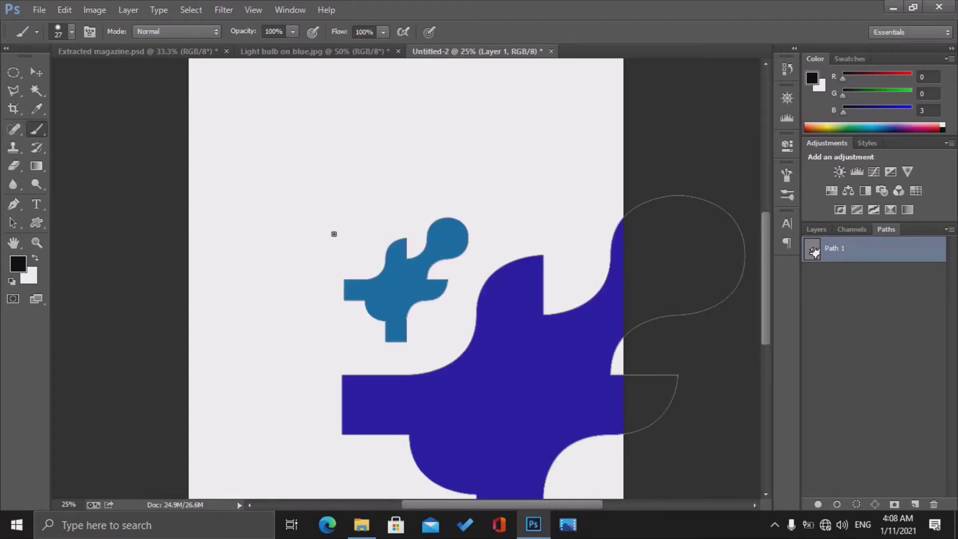
{"action": "left_click", "coordinate": [35, 73]}
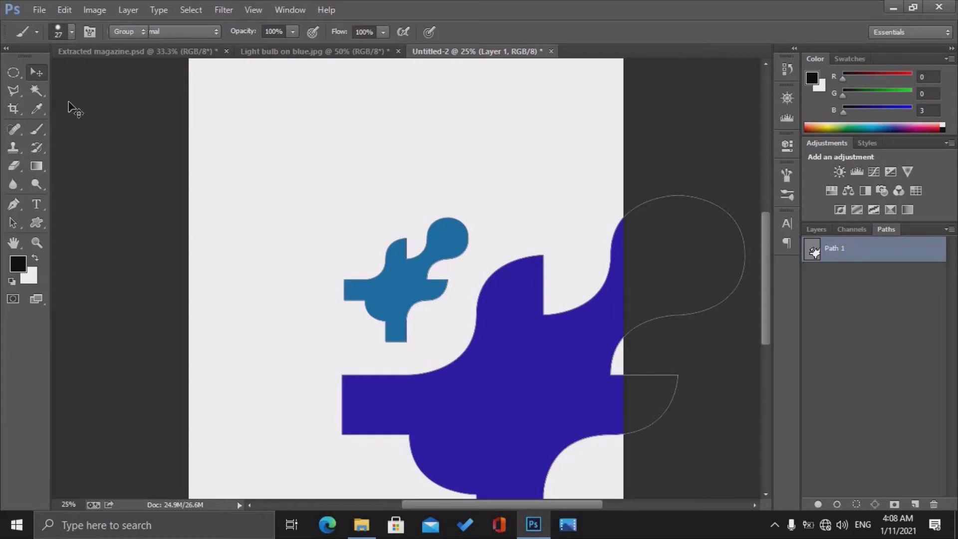
{"action": "left_click", "coordinate": [837, 505]}
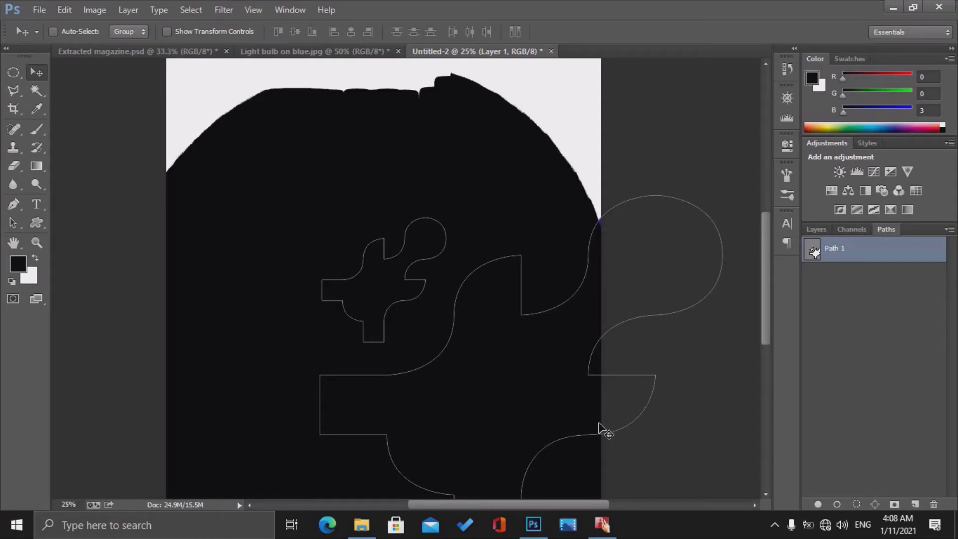
{"action": "key", "text": "ctrl+z"}
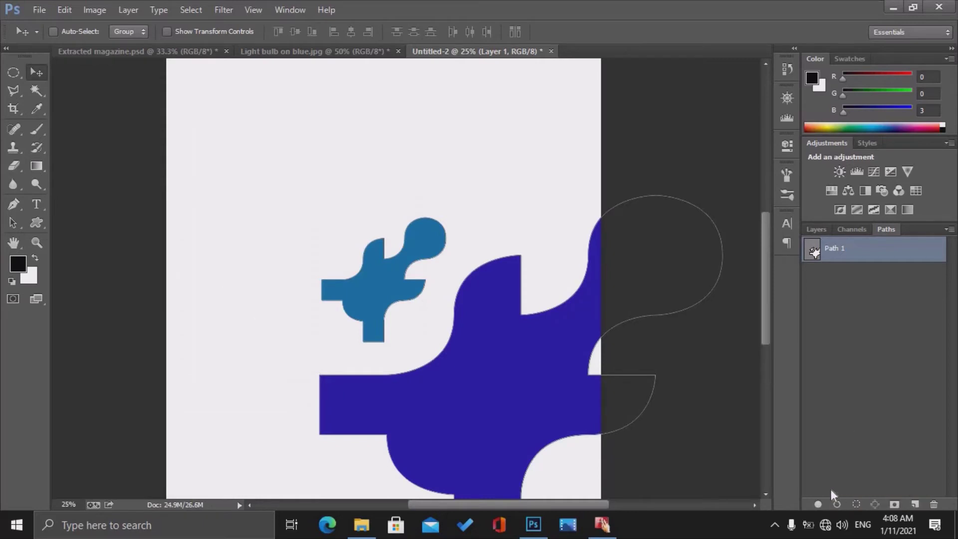
Stroke Path 1 on Layer 1 with the 27 px near-black brush and delete the path
{"action": "left_click", "coordinate": [37, 129]}
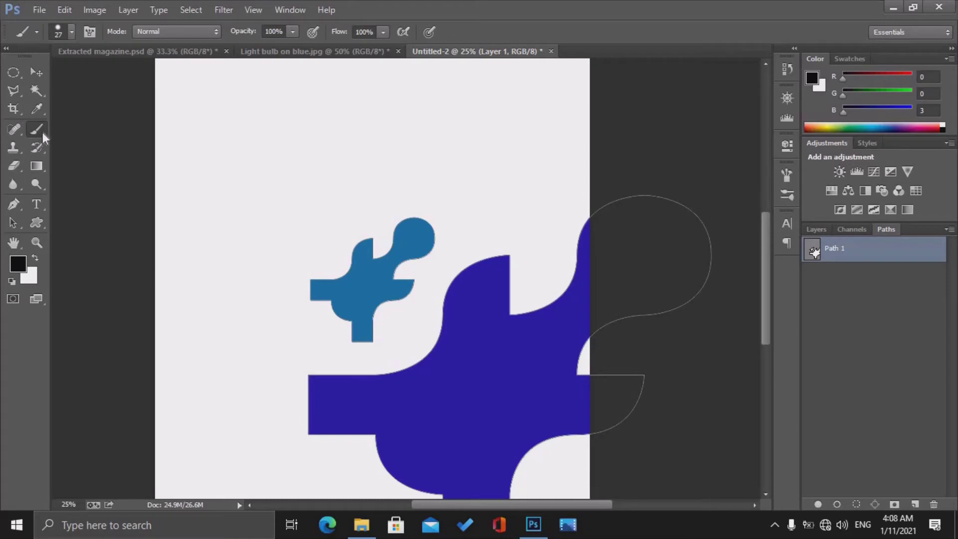
{"action": "left_click", "coordinate": [836, 504]}
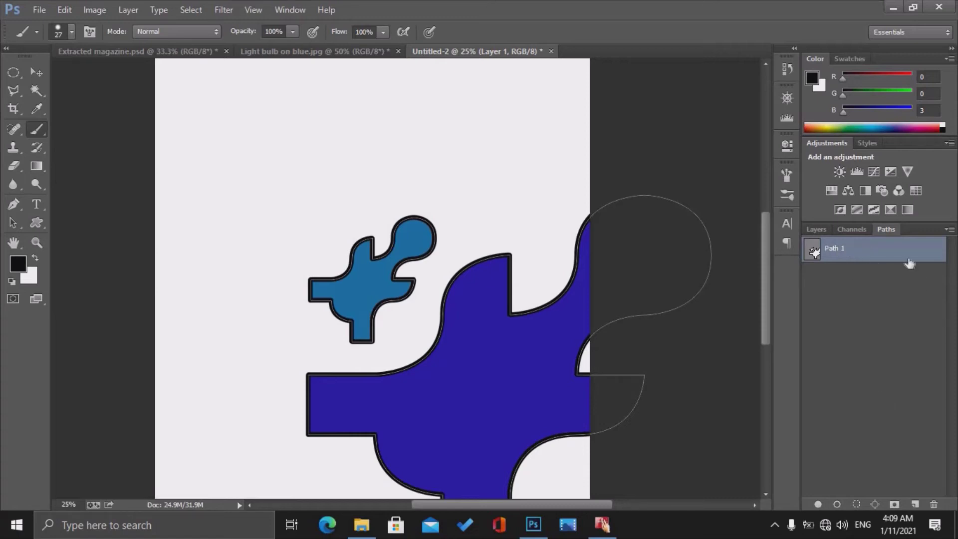
{"action": "left_click_drag", "start_coordinate": [906, 261], "coordinate": [934, 504]}
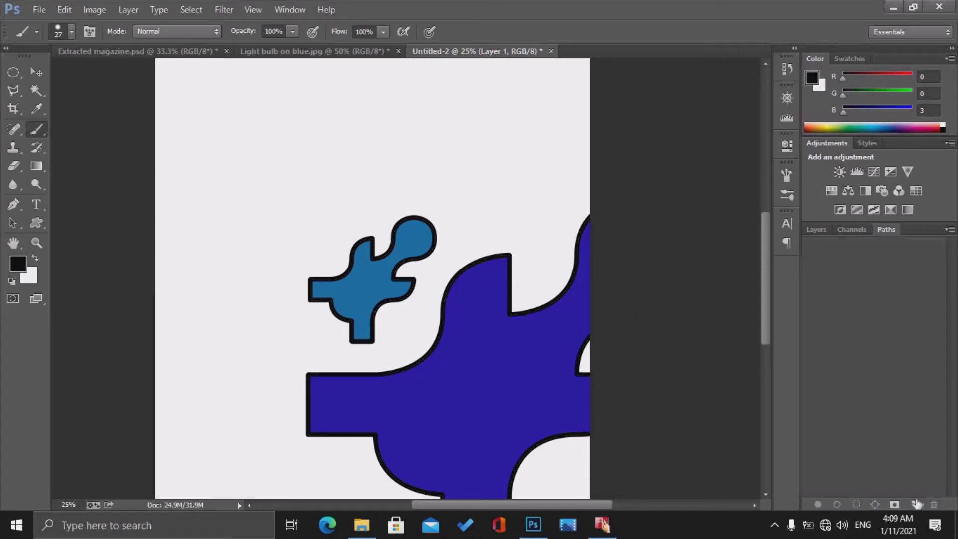
Move Layer 1 up and to the left so its outlines are offset from the light blue shape on the Background
{"action": "left_click", "coordinate": [815, 227]}
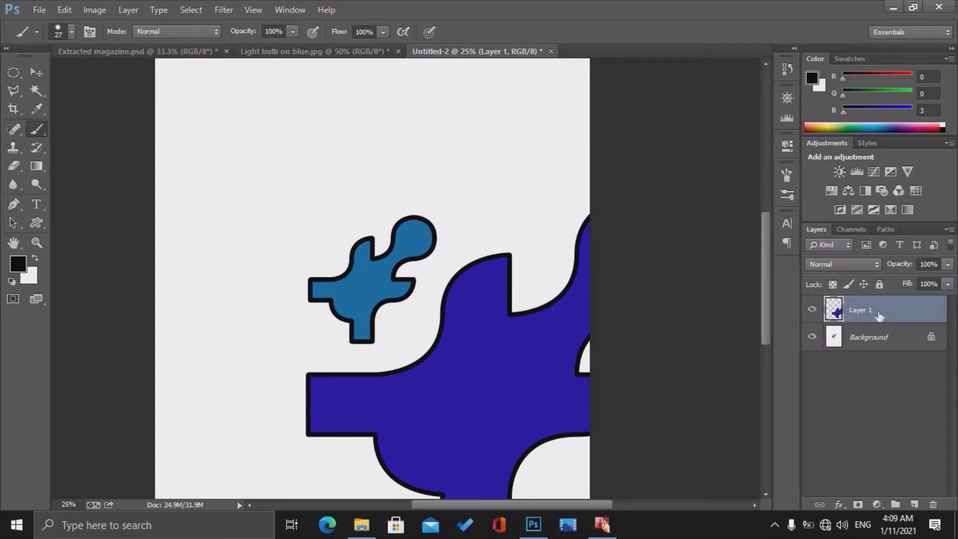
{"action": "left_click", "coordinate": [37, 75]}
{"action": "left_click_drag", "start_coordinate": [423, 314], "coordinate": [396, 262]}
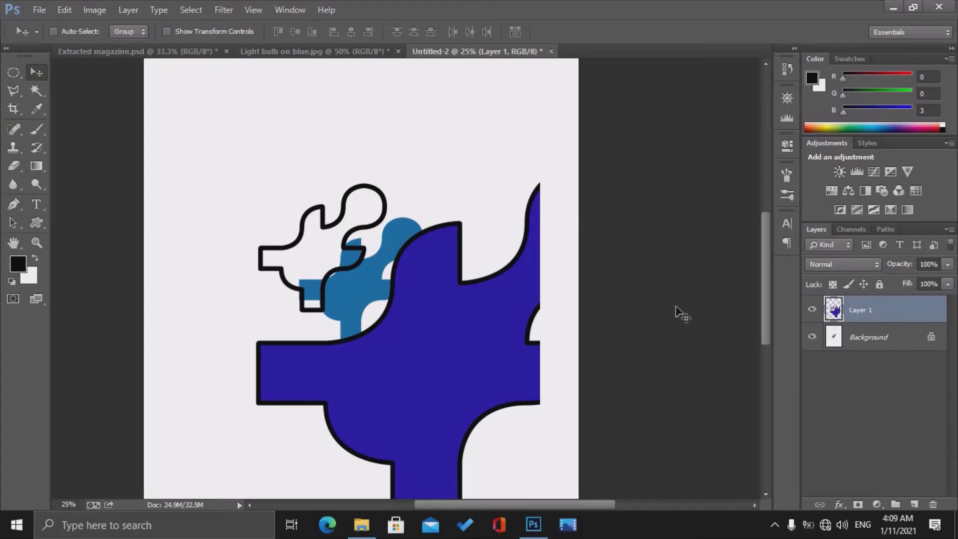
Switch to the Light bulb on blue.jpg document and delete its Work Path
{"action": "left_click", "coordinate": [298, 54]}
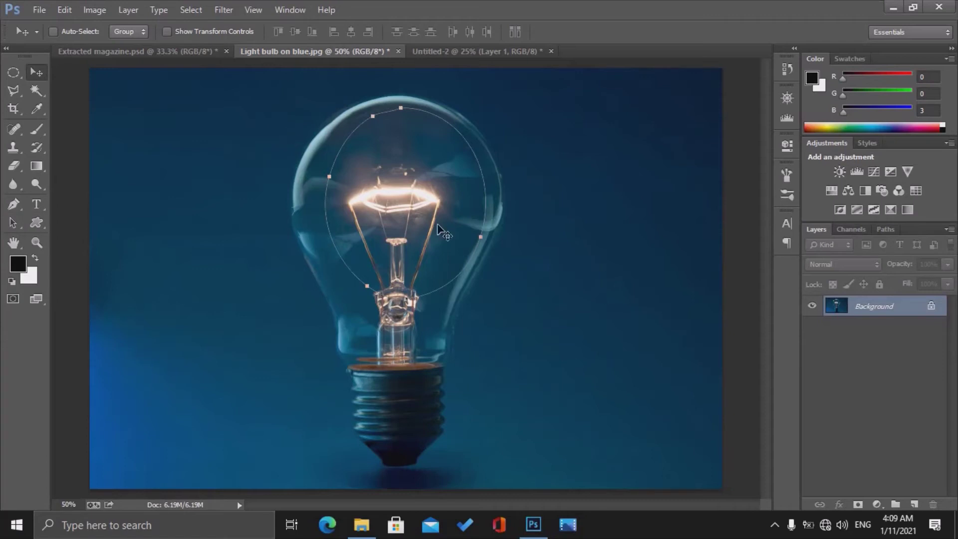
{"action": "left_click", "coordinate": [885, 231]}
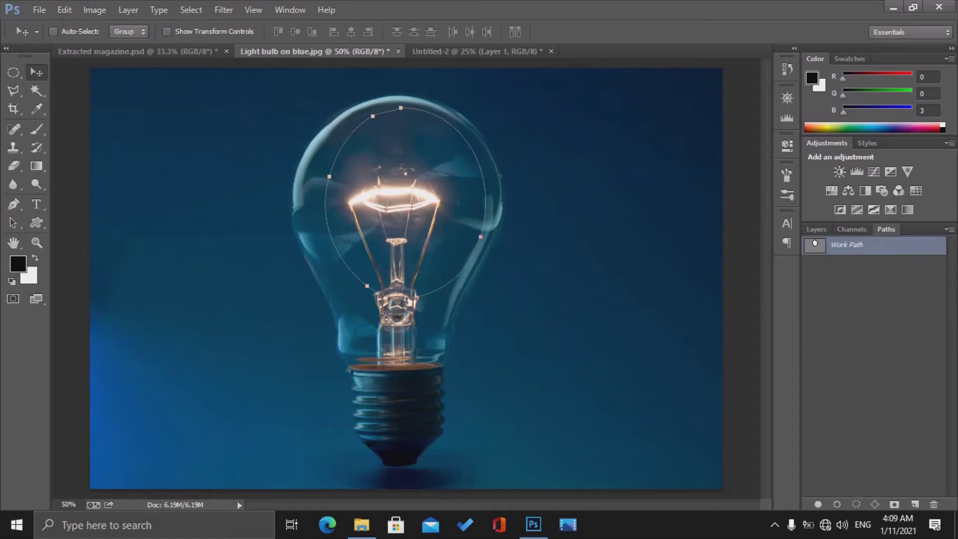
{"action": "left_click_drag", "start_coordinate": [870, 252], "coordinate": [933, 504]}
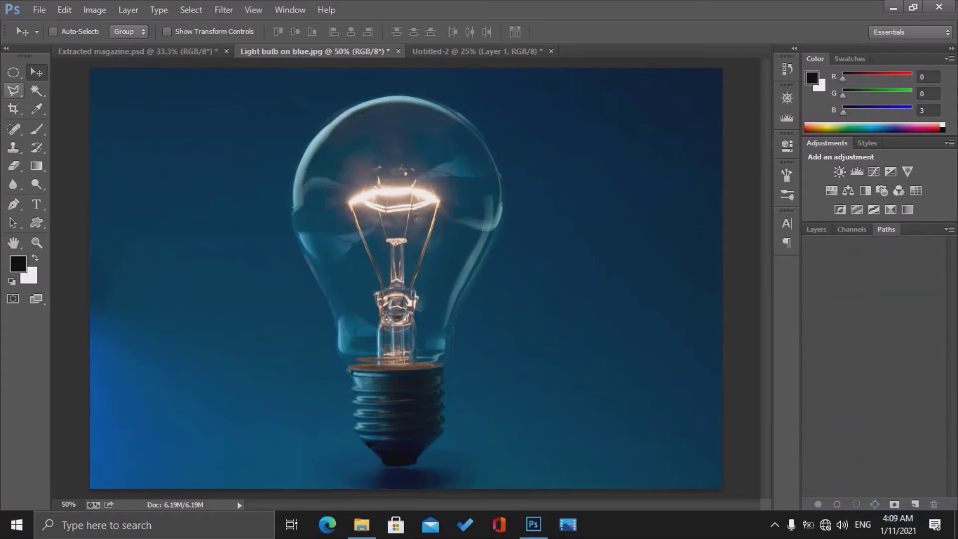
Draw a black circle about 648 px in diameter over the bulb's glass as an Ellipse shape
{"action": "left_click", "coordinate": [37, 223]}
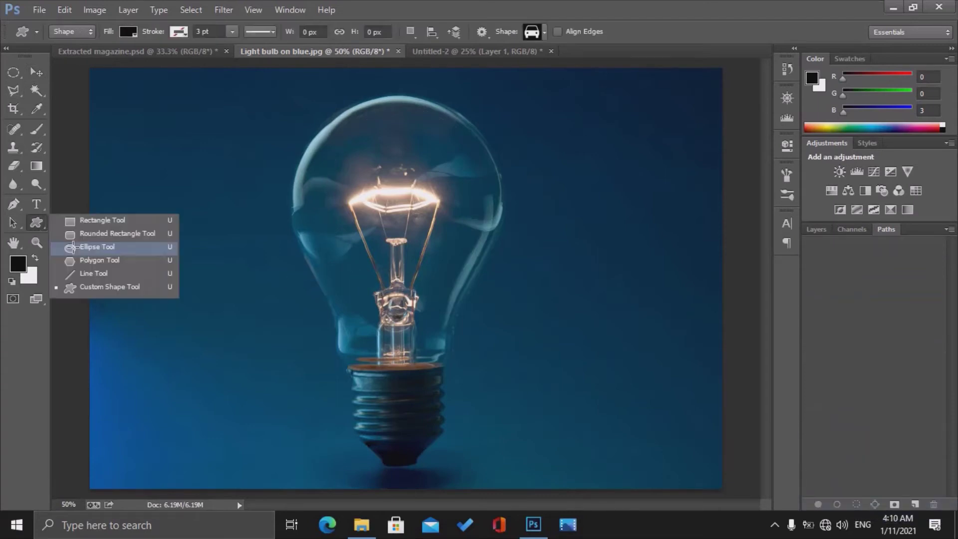
{"action": "left_click", "coordinate": [89, 246]}
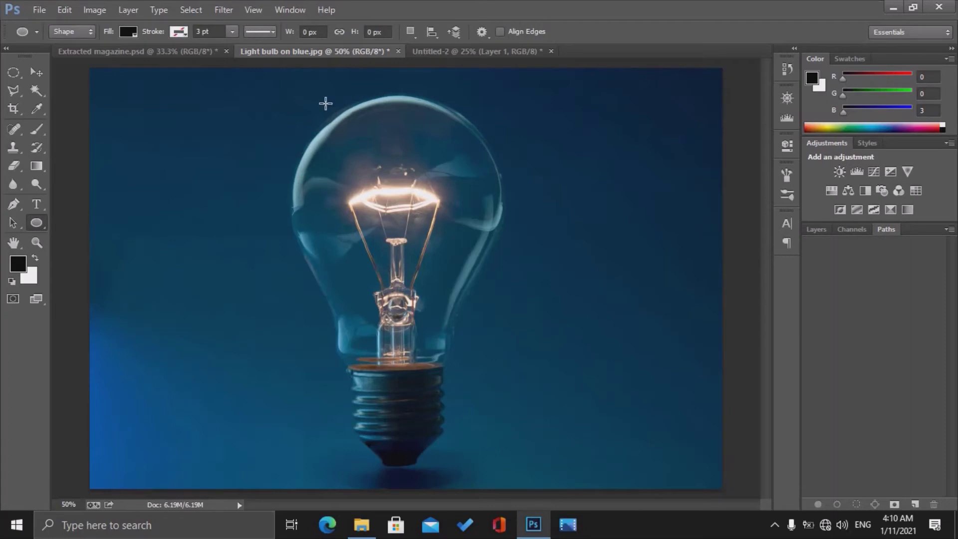
{"action": "left_click_drag", "start_coordinate": [325, 103], "coordinate": [552, 414]}
{"action": "key", "text": "space"}
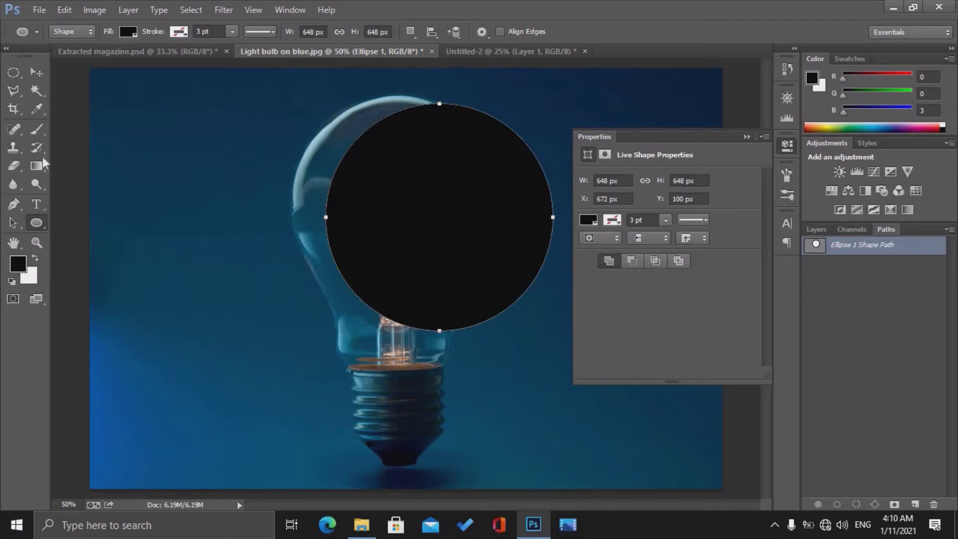
Transform the ellipse to fit the round part of the bulb, about 616 px wide at X 568 px, Y 72 px
{"action": "key", "text": "ctrl+t"}
{"action": "left_click_drag", "start_coordinate": [400, 254], "coordinate": [361, 248]}
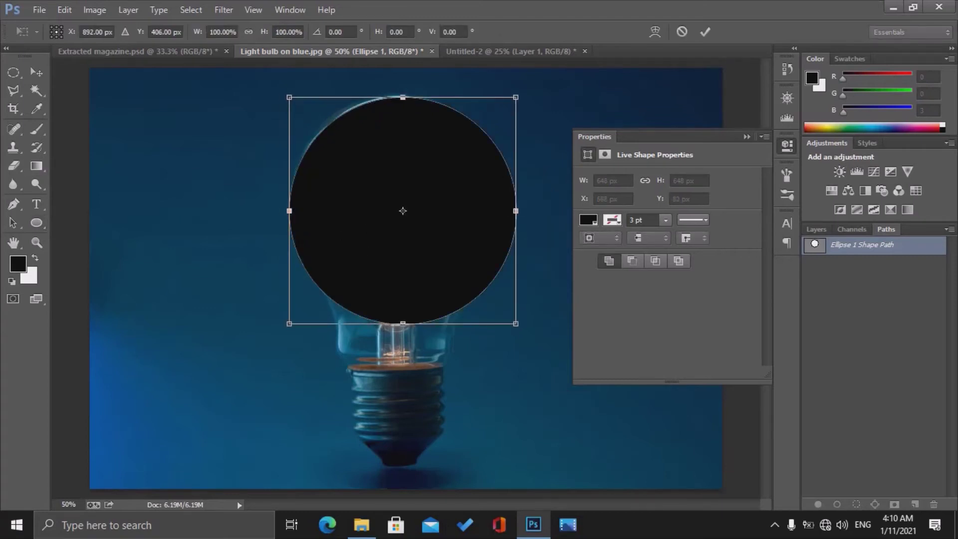
{"action": "mouse_move", "coordinate": [515, 211]}
{"action": "left_mouse_down"}
{"action": "mouse_move", "coordinate": [496, 212]}
{"action": "mouse_move", "coordinate": [504, 211]}
{"action": "left_mouse_up"}
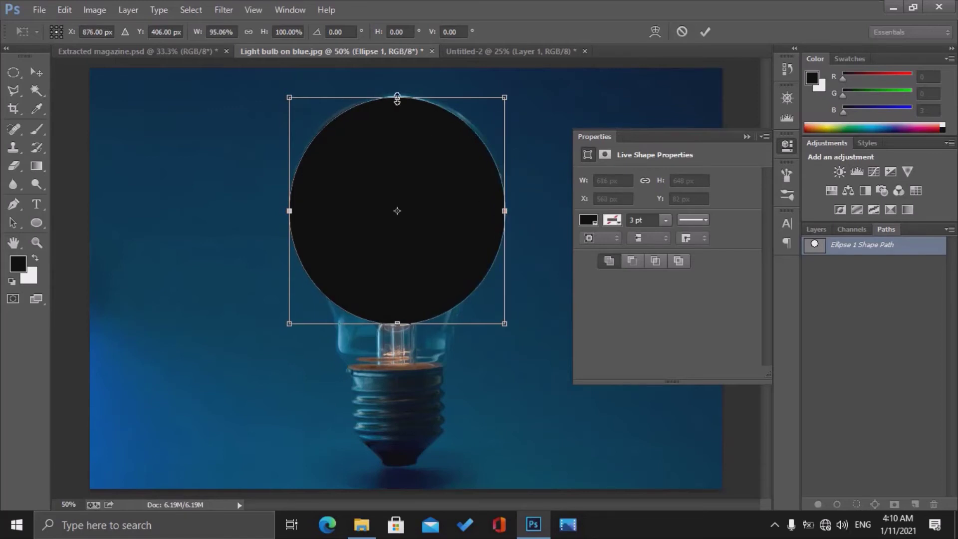
{"action": "key", "text": "shift+Up"}
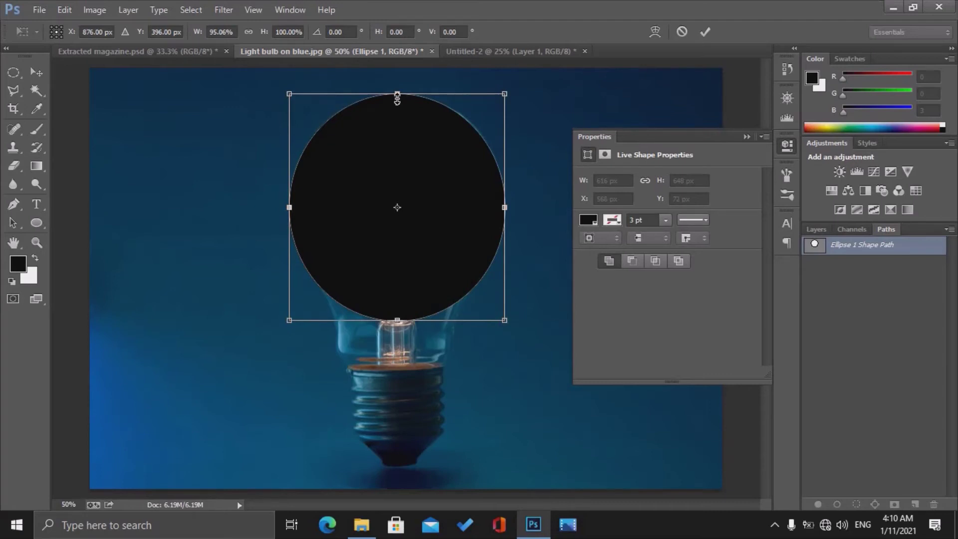
{"action": "key", "text": "Return"}
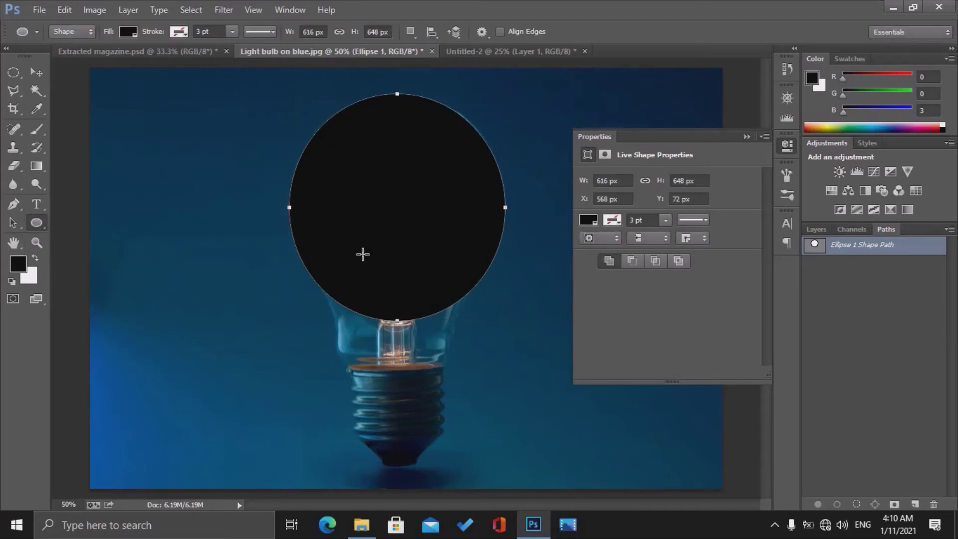
Add a rounded rectangle about 350 by 412 px over the bulb's neck to the Ellipse 1 layer, using Combine Shapes
{"action": "left_click", "coordinate": [38, 224]}
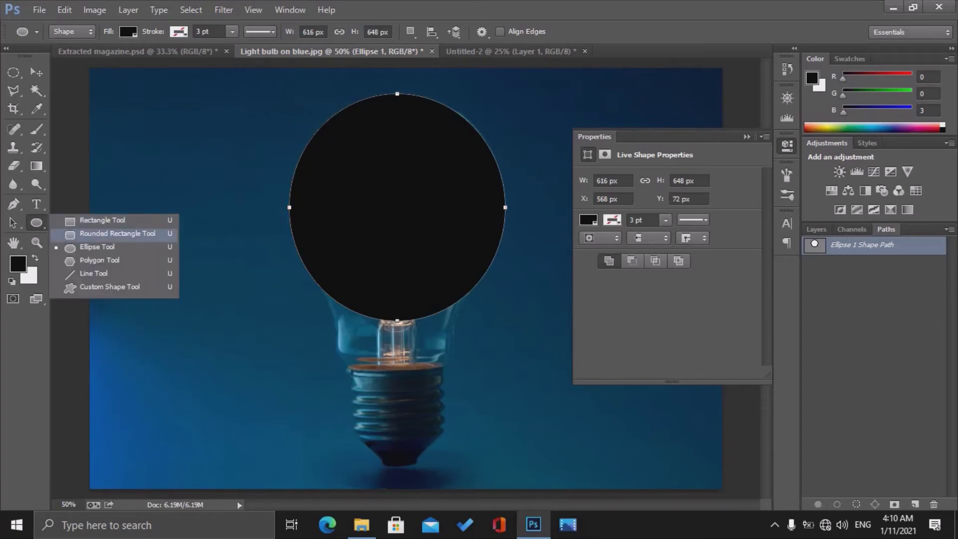
{"action": "left_click", "coordinate": [100, 234]}
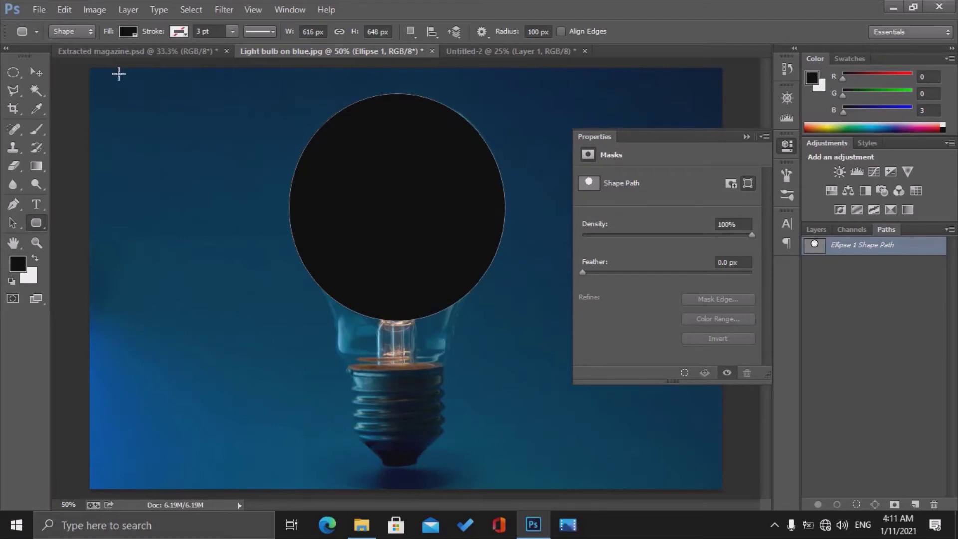
{"action": "left_click", "coordinate": [410, 31]}
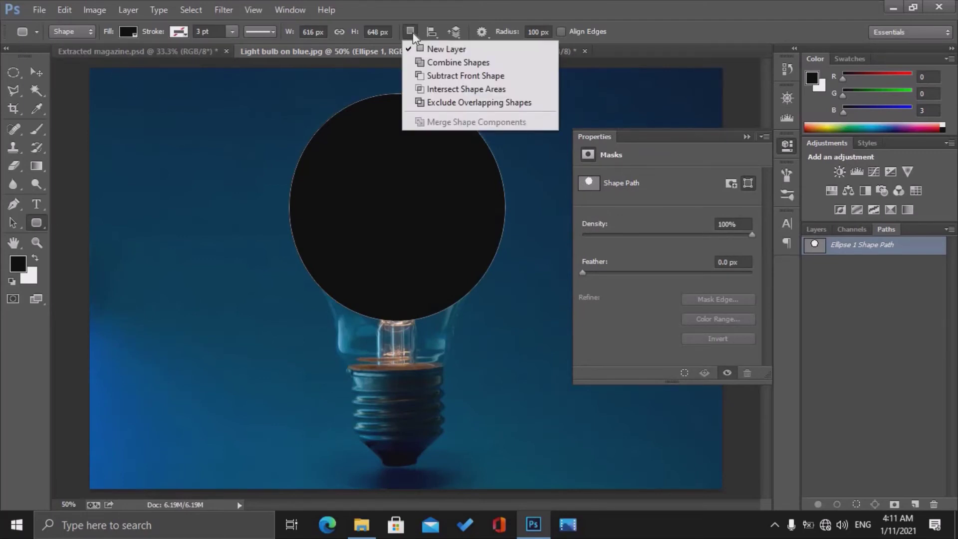
{"action": "left_click", "coordinate": [434, 69]}
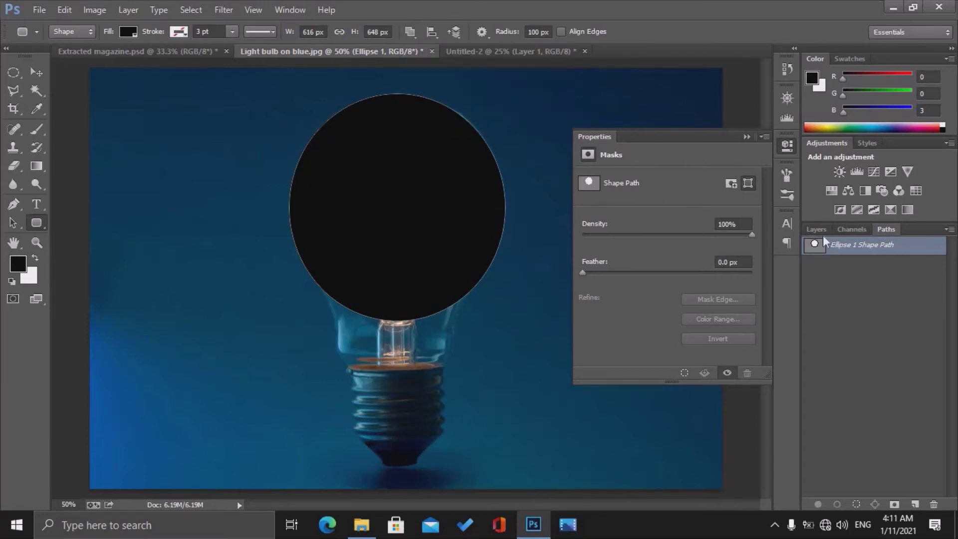
{"action": "left_click", "coordinate": [816, 231]}
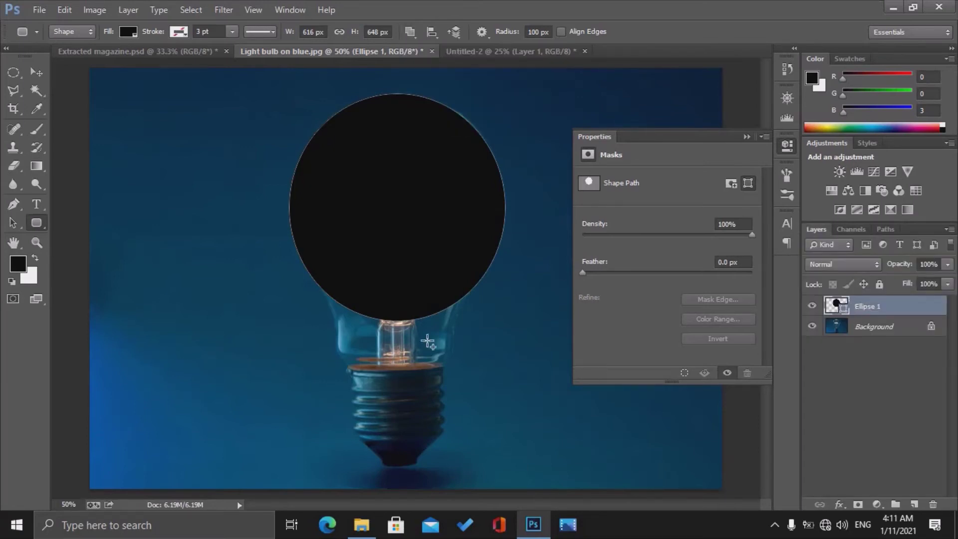
{"action": "left_click_drag", "start_coordinate": [461, 229], "coordinate": [338, 375]}
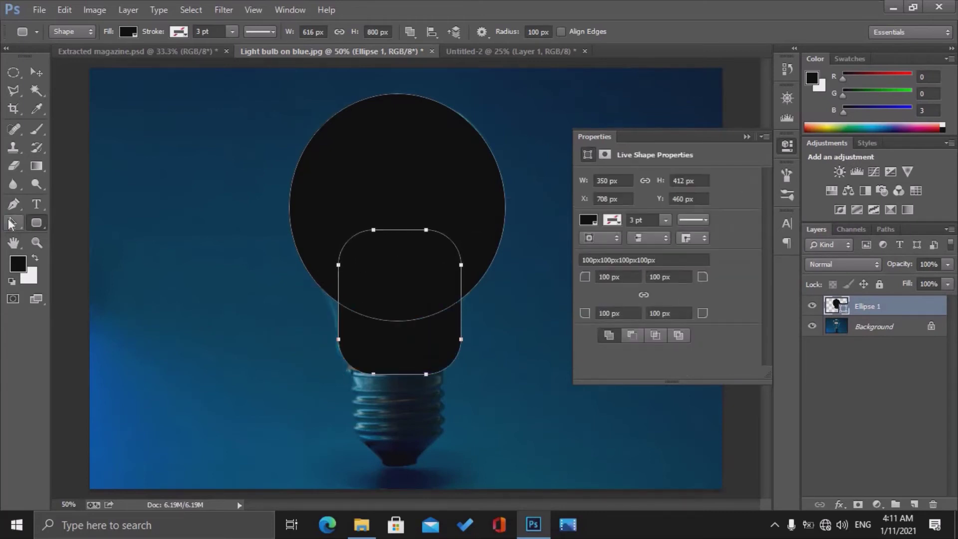
Transform the neck's rounded rectangle to about 340 px wide at X 702 px and apply the transformation
{"action": "left_click", "coordinate": [11, 224]}
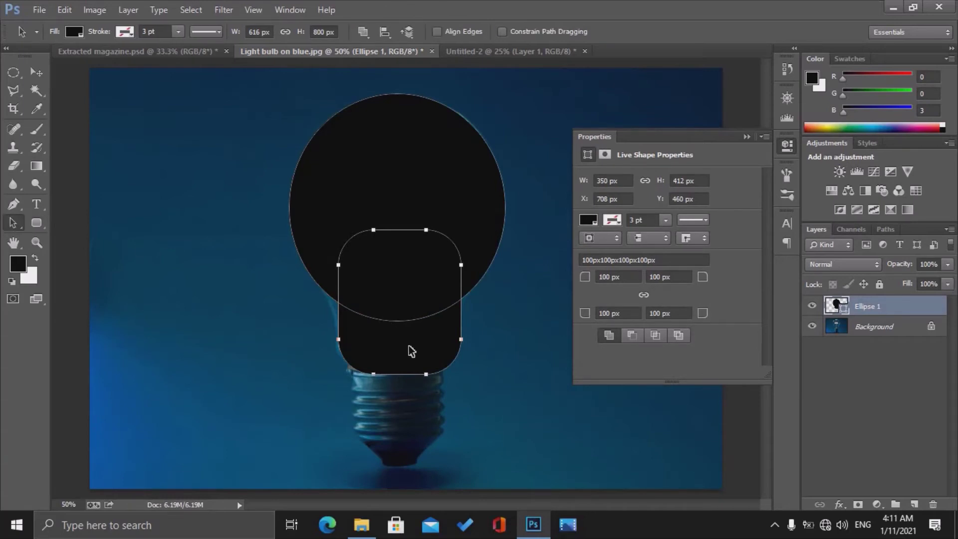
{"action": "key", "text": "ctrl+t"}
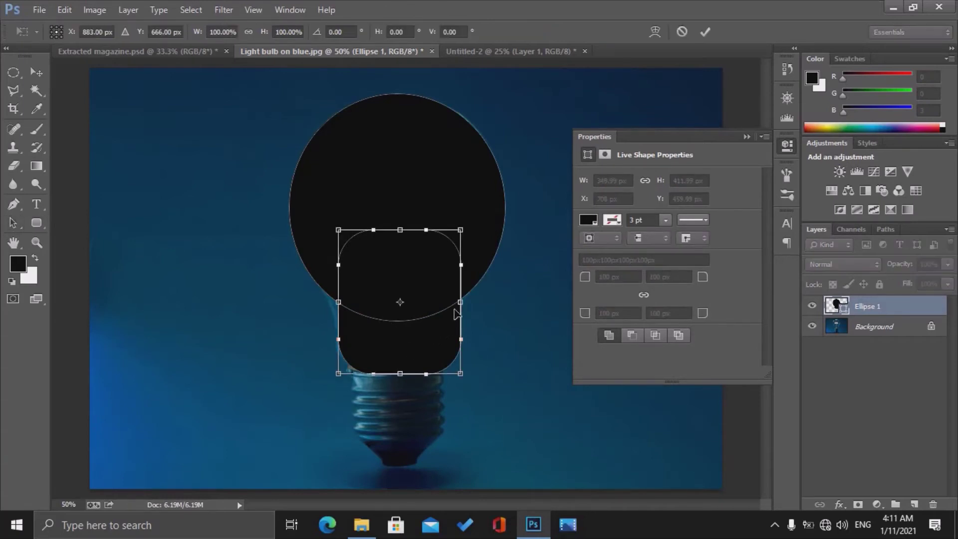
{"action": "left_click_drag", "start_coordinate": [450, 307], "coordinate": [458, 307]}
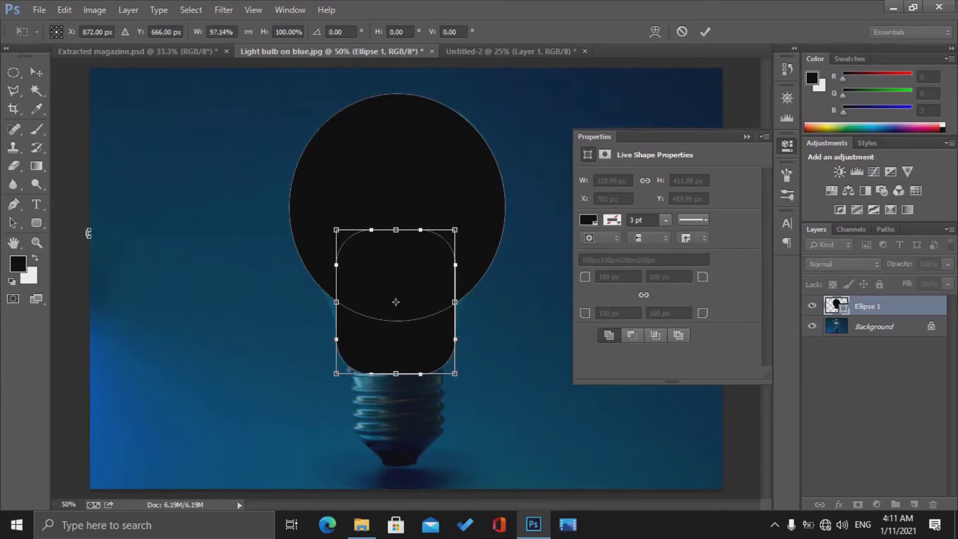
{"action": "left_click", "coordinate": [12, 226]}
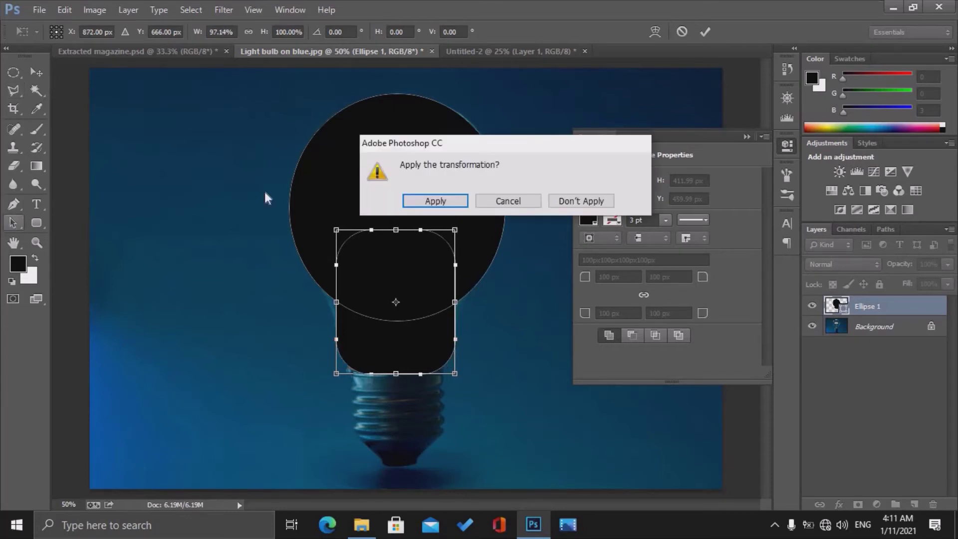
{"action": "left_click", "coordinate": [446, 200]}
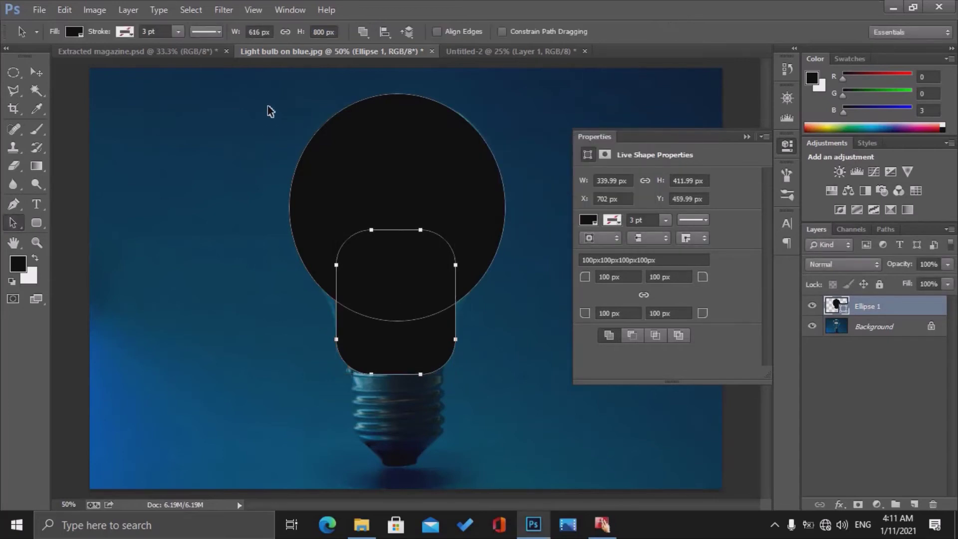
Select the ellipse and the rounded rectangle and combine them into one path with Merge Shape Components
{"action": "left_click_drag", "start_coordinate": [290, 105], "coordinate": [419, 291]}
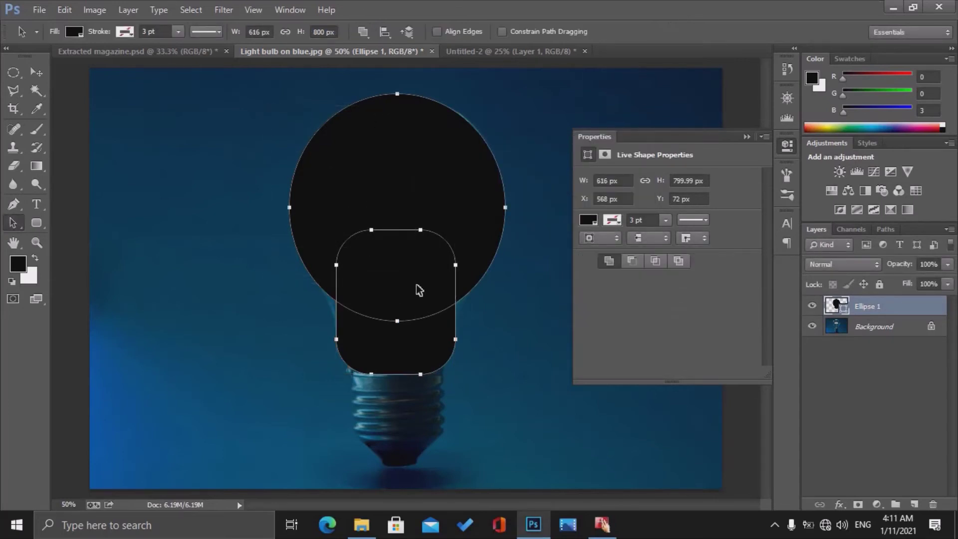
{"action": "left_click", "coordinate": [363, 32]}
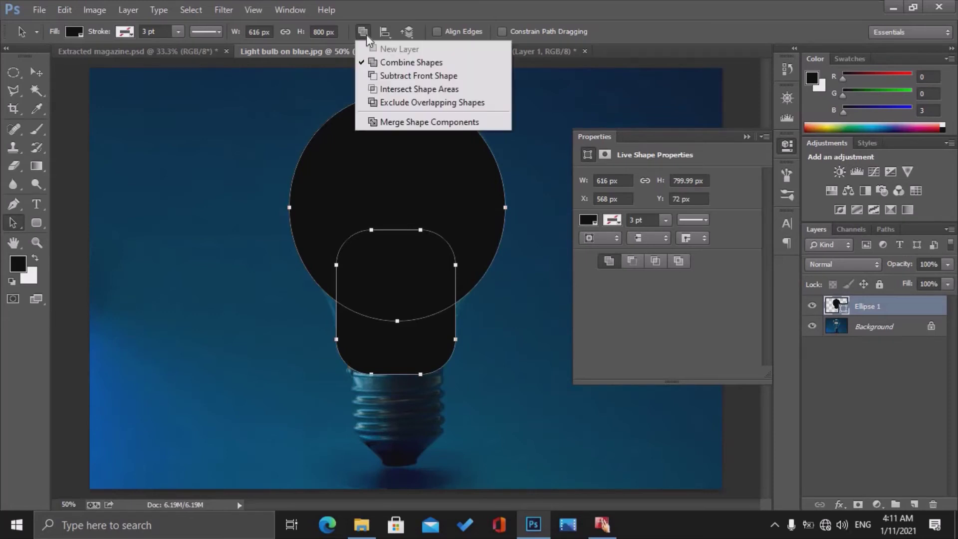
{"action": "left_click", "coordinate": [393, 122]}
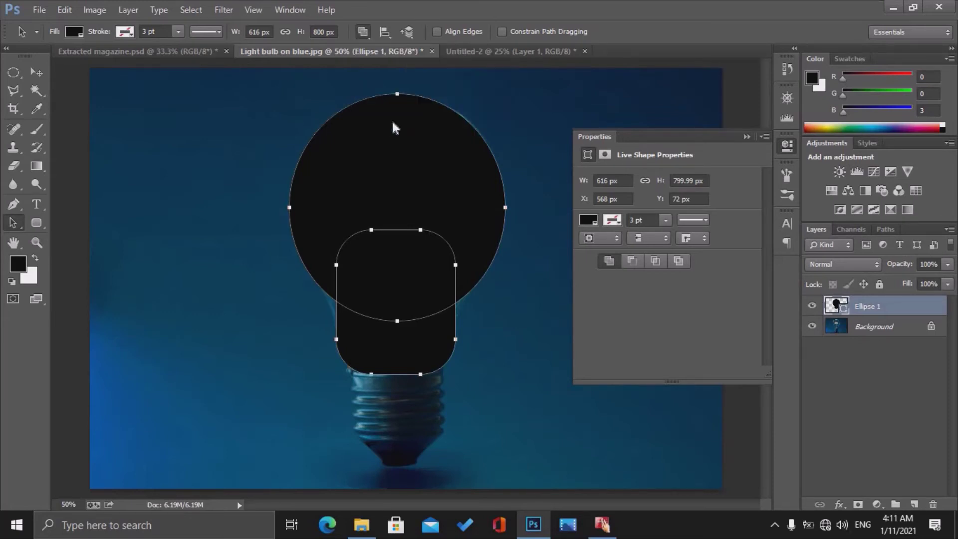
{"action": "left_click", "coordinate": [455, 199]}
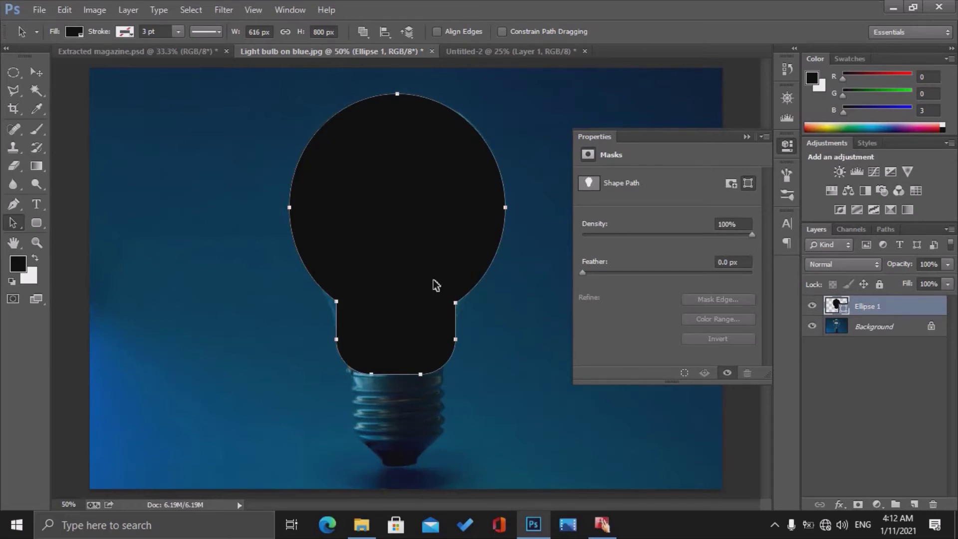
Stack seven rounded rectangles, about 214 to 280 px wide, down the bulb's screw base on the same layer with Combine Shapes
{"action": "left_click", "coordinate": [36, 223]}
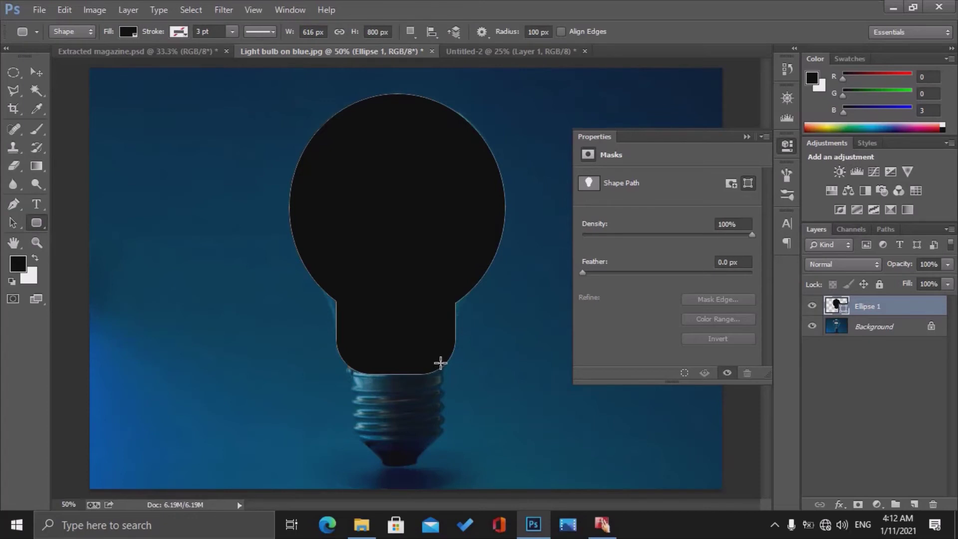
{"action": "left_click", "coordinate": [411, 32]}
{"action": "left_click", "coordinate": [438, 60]}
{"action": "left_click_drag", "start_coordinate": [444, 363], "coordinate": [349, 379]}
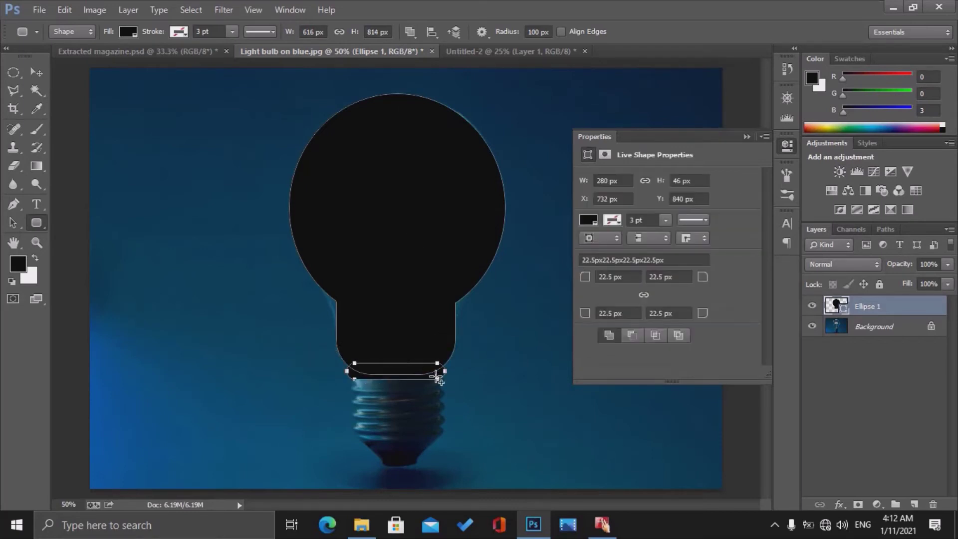
{"action": "left_click_drag", "start_coordinate": [441, 374], "coordinate": [352, 395]}
{"action": "left_click_drag", "start_coordinate": [437, 392], "coordinate": [353, 404]}
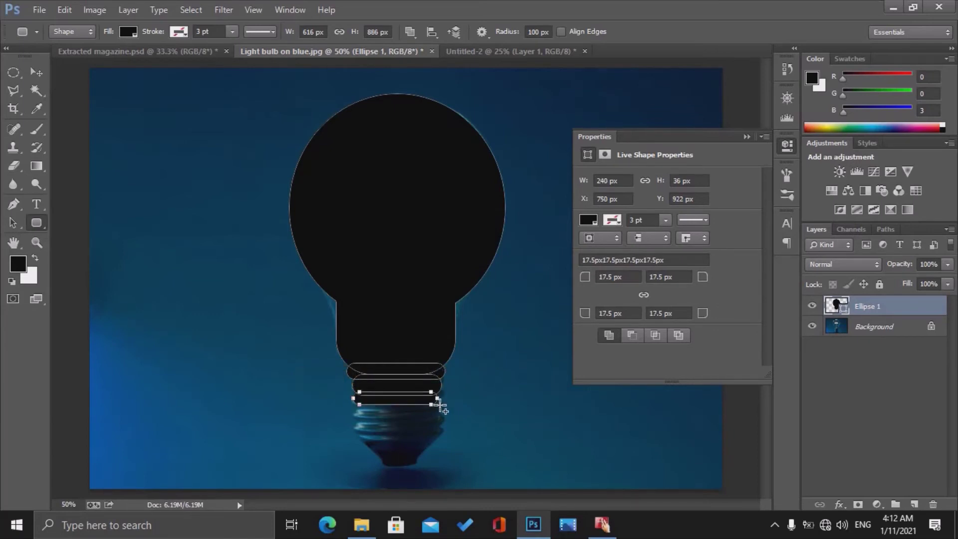
{"action": "left_click_drag", "start_coordinate": [440, 406], "coordinate": [355, 419]}
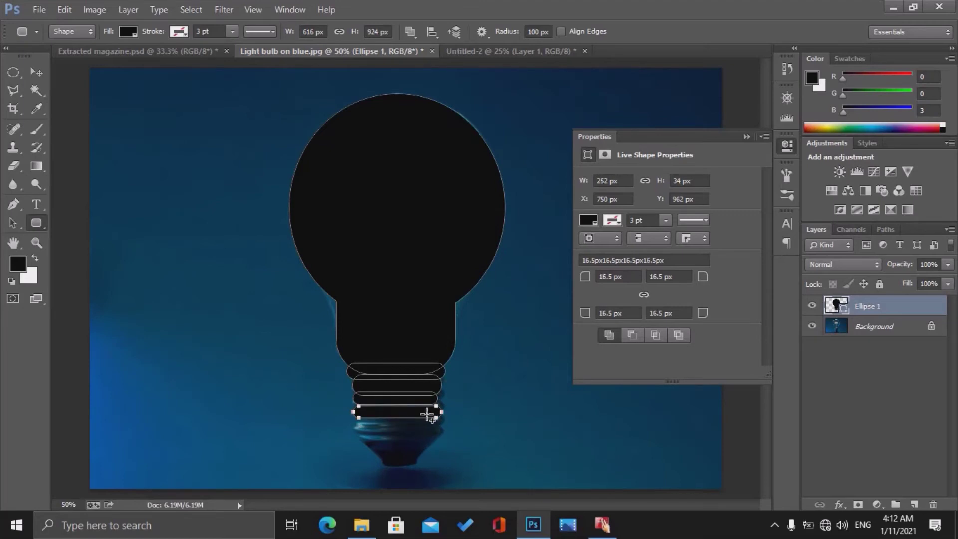
{"action": "left_click_drag", "start_coordinate": [439, 419], "coordinate": [356, 425]}
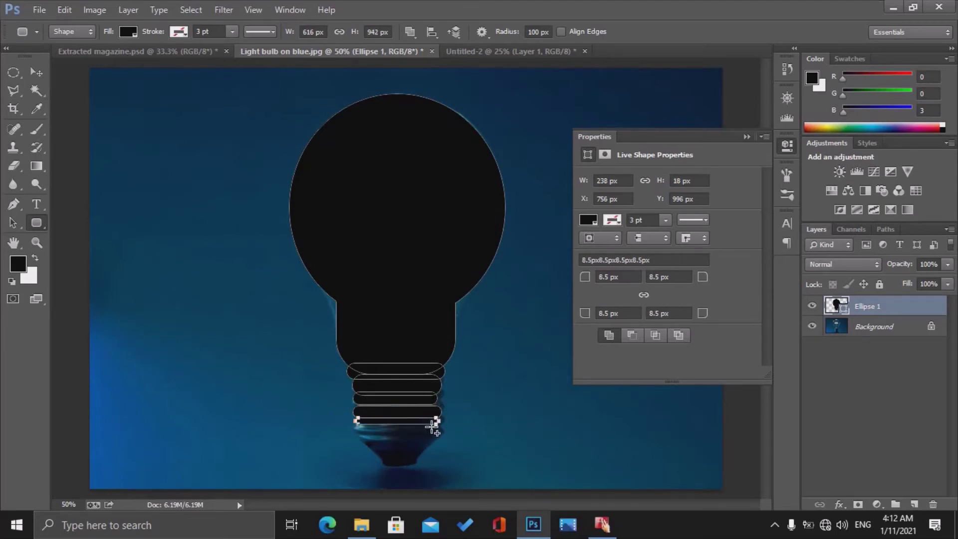
{"action": "left_click_drag", "start_coordinate": [433, 425], "coordinate": [356, 438]}
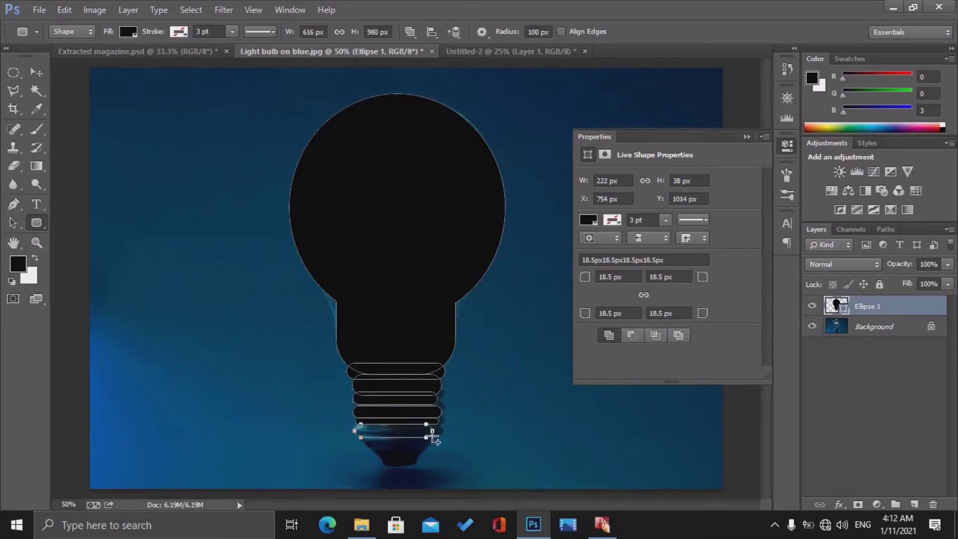
{"action": "left_click_drag", "start_coordinate": [420, 437], "coordinate": [363, 443]}
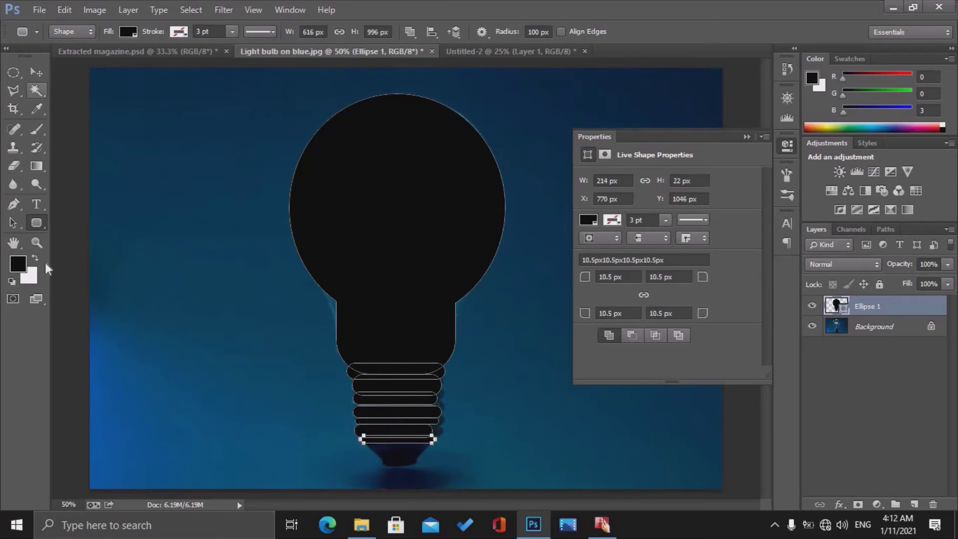
Select the bulb path together with all the screw-base rectangles and align them by their right edges
{"action": "left_click", "coordinate": [13, 223]}
{"action": "left_click_drag", "start_coordinate": [450, 464], "coordinate": [426, 356]}
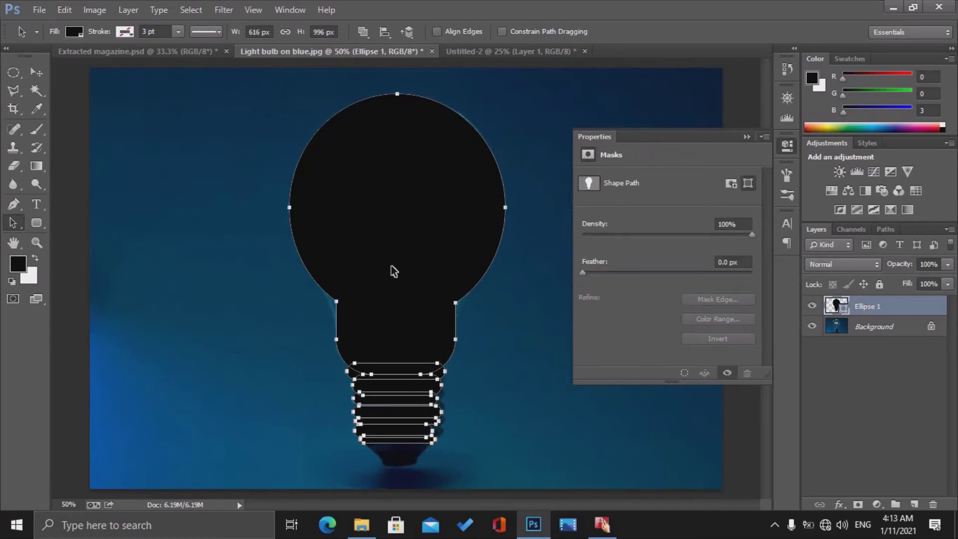
{"action": "left_click", "coordinate": [385, 31]}
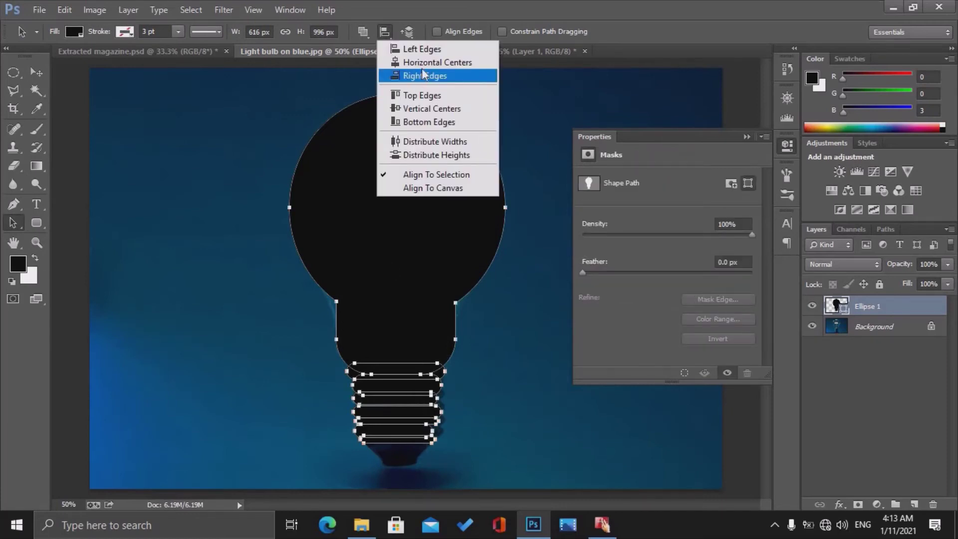
{"action": "left_click", "coordinate": [402, 75]}
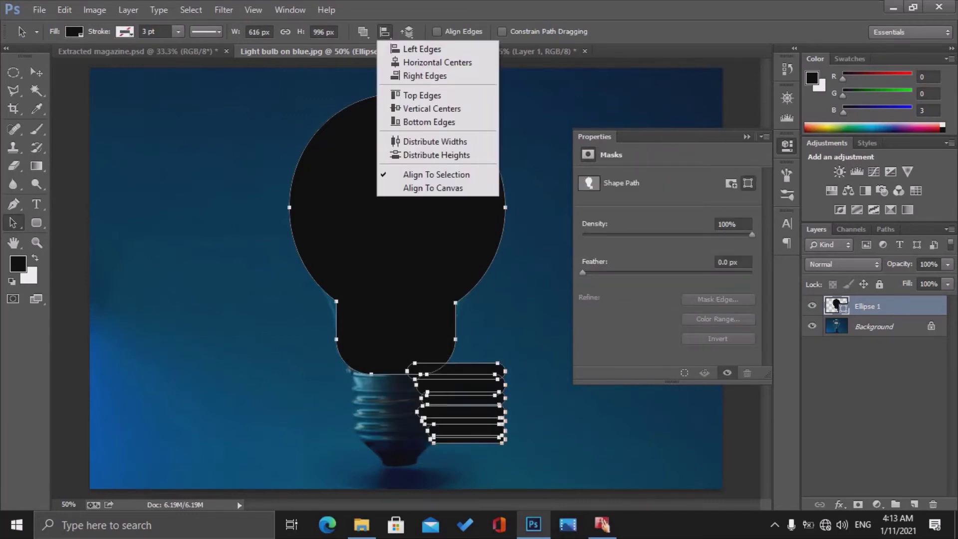
Align the selected bulb path and all the screw-base rectangles by their horizontal centers
{"action": "left_click", "coordinate": [399, 63]}
{"action": "left_click_drag", "start_coordinate": [485, 94], "coordinate": [386, 512]}
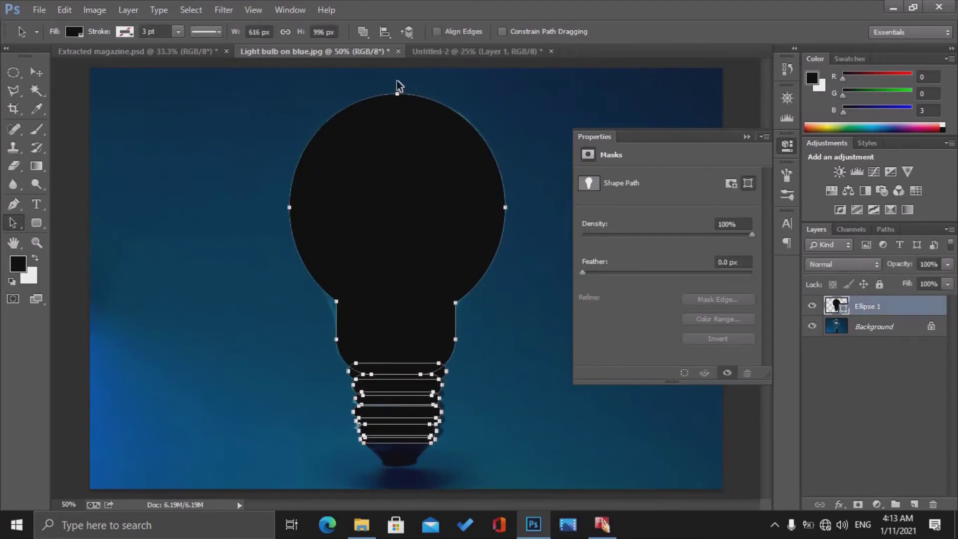
{"action": "left_click", "coordinate": [388, 38]}
{"action": "left_click", "coordinate": [400, 63]}
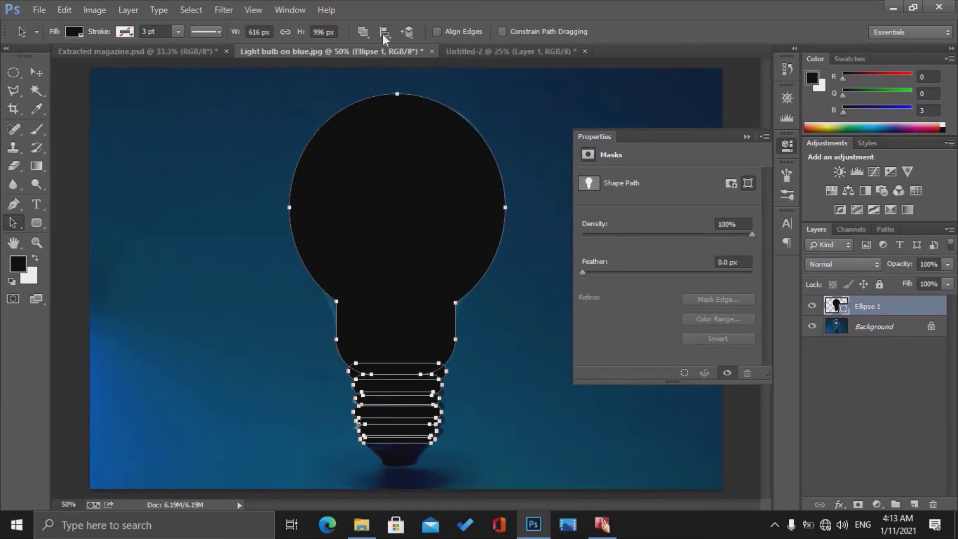
Combine the aligned bulb and screw-base shapes with Merge Shape Components, converting the live shapes to a regular path
{"action": "left_click", "coordinate": [367, 33]}
{"action": "left_click", "coordinate": [393, 120]}
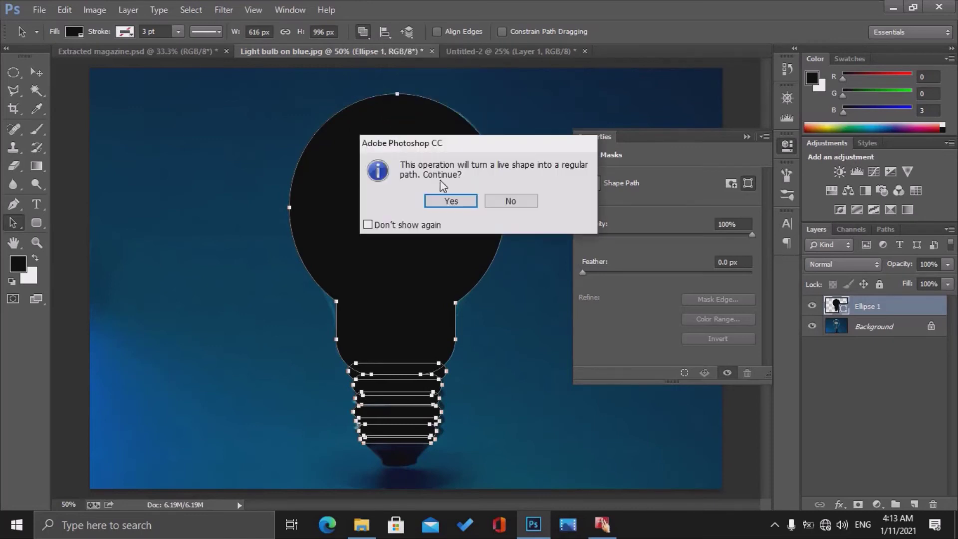
{"action": "left_click", "coordinate": [448, 196]}
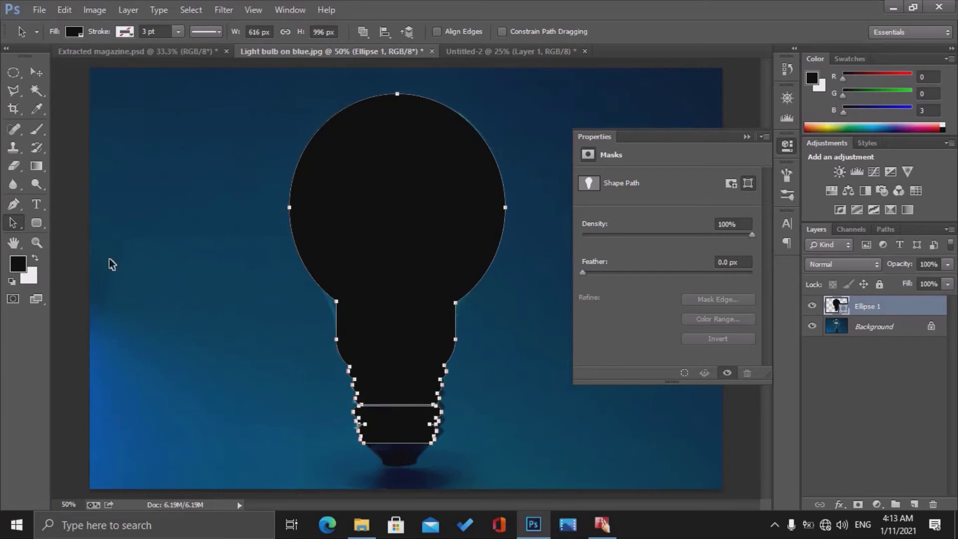
Smooth the neck's left side by adding anchor points above and below its corner, removing the corner anchor and adjusting the curve to the glass
{"action": "left_click", "coordinate": [14, 204]}
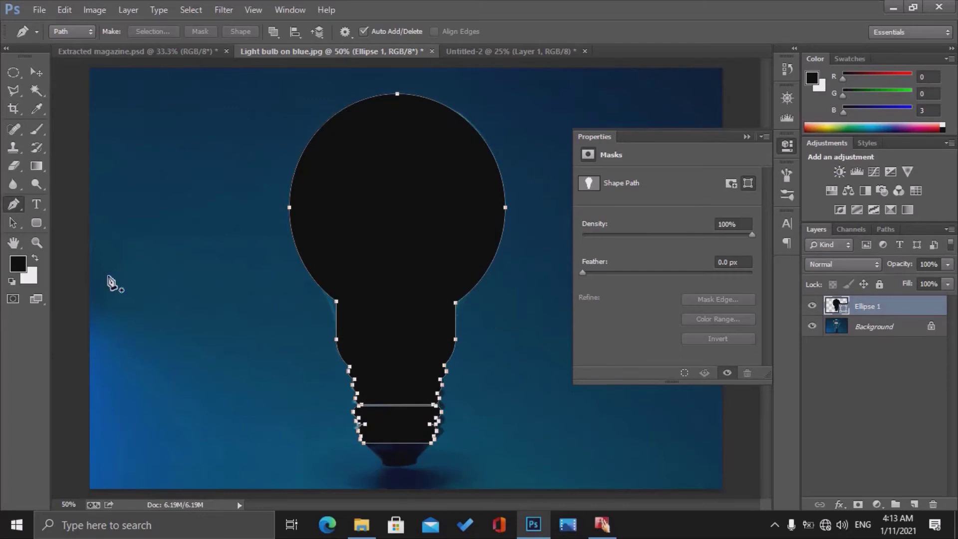
{"action": "right_click", "coordinate": [13, 204]}
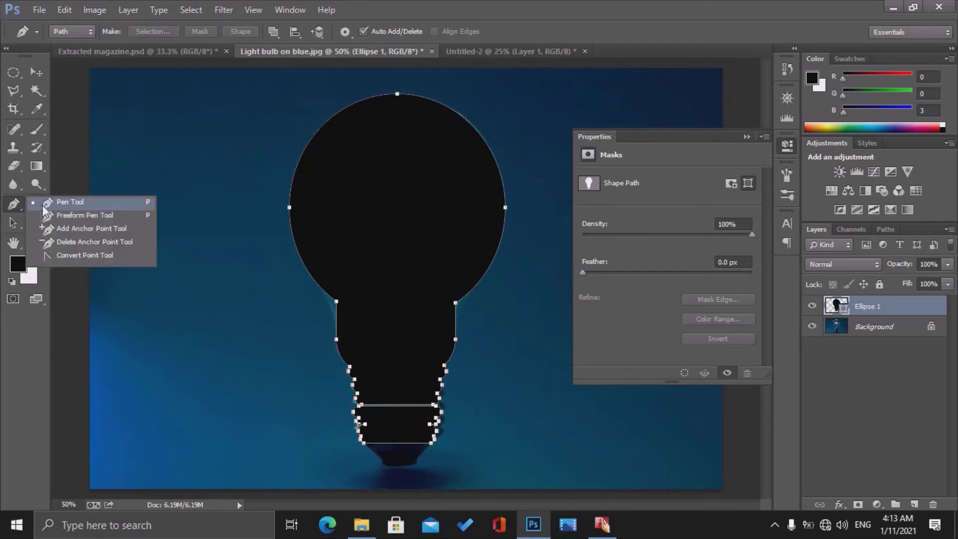
{"action": "left_click", "coordinate": [70, 202]}
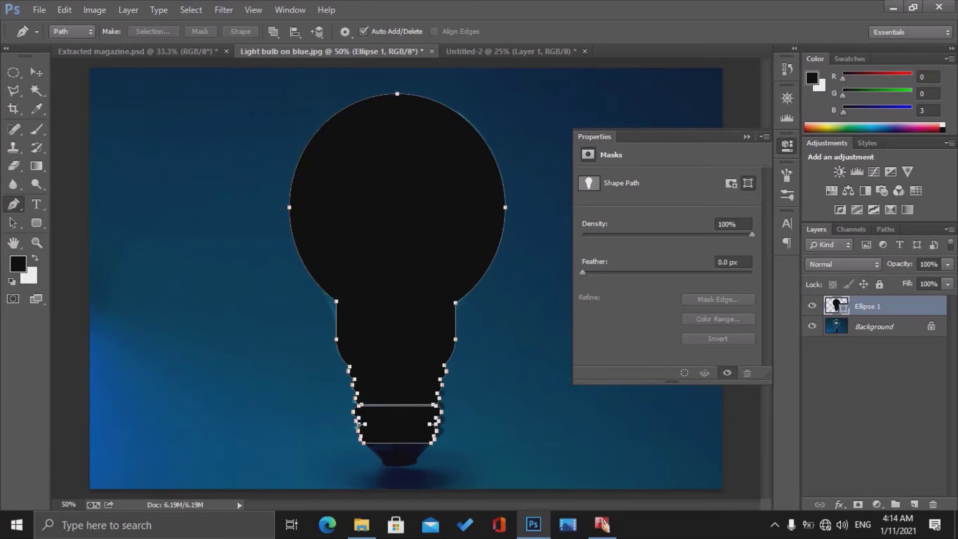
{"action": "key", "text": "ctrl+plus"}
{"action": "key", "text": "ctrl+plus"}
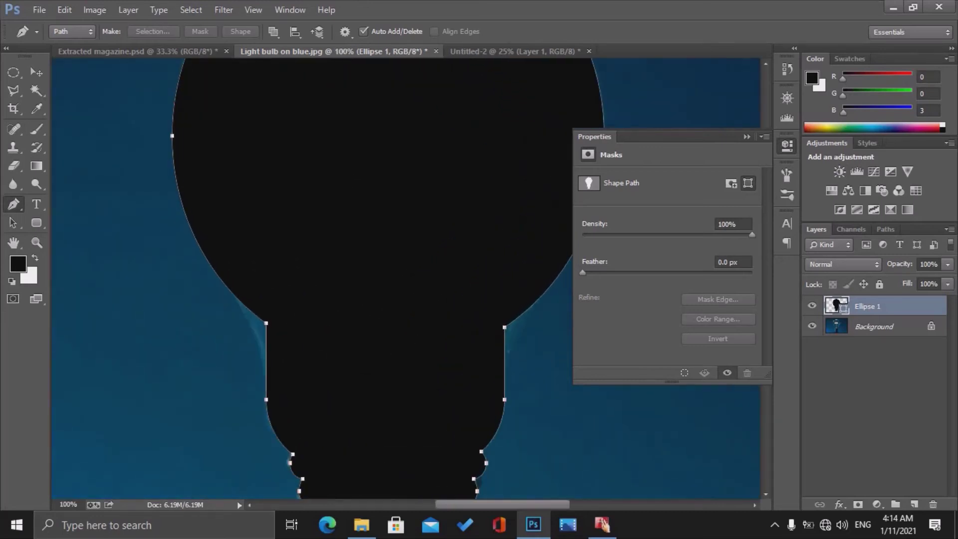
{"action": "right_click", "coordinate": [15, 203]}
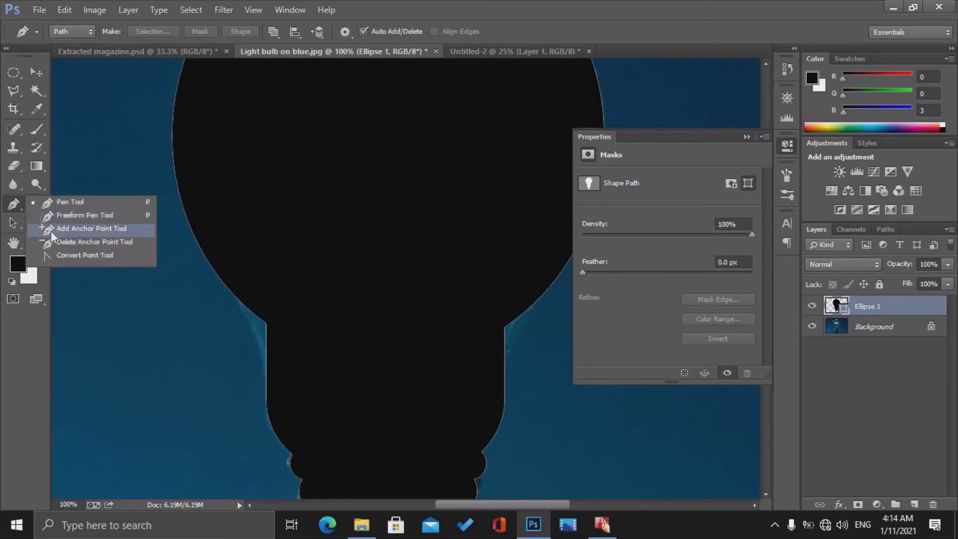
{"action": "left_click", "coordinate": [51, 230]}
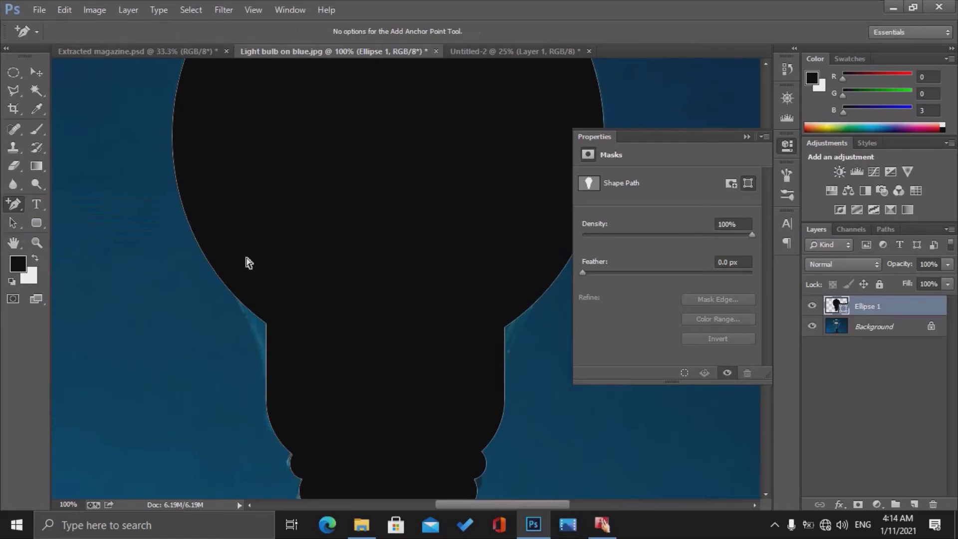
{"action": "left_click", "coordinate": [222, 280]}
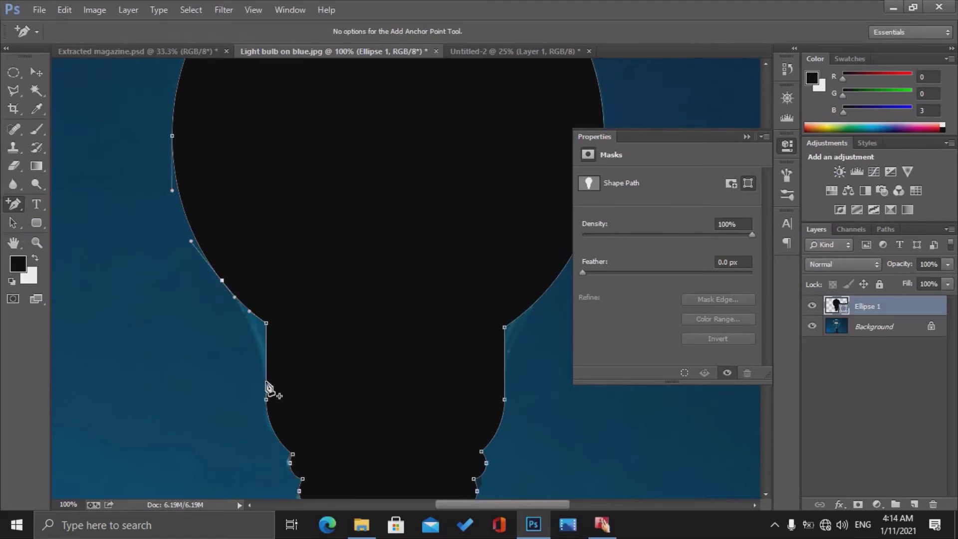
{"action": "left_click", "coordinate": [266, 381]}
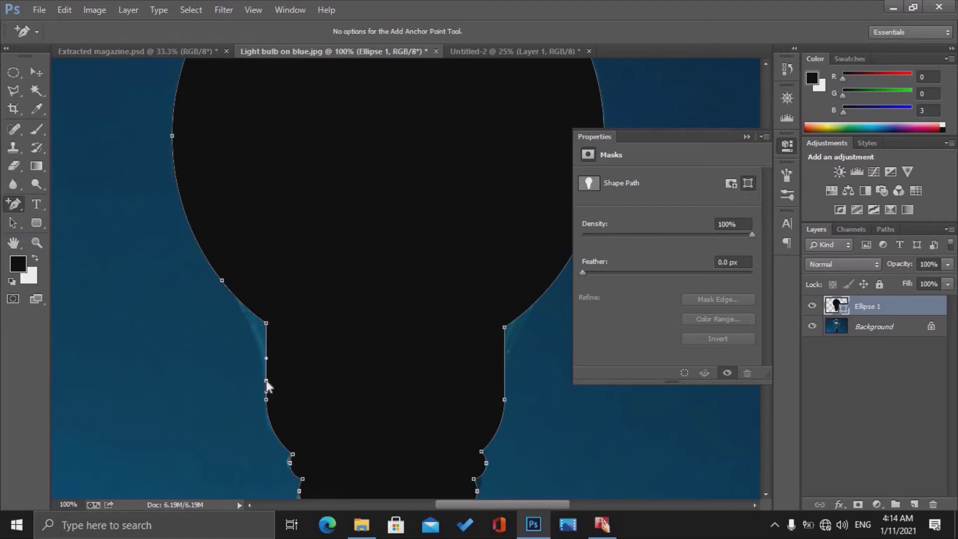
{"action": "left_click", "coordinate": [266, 323]}
{"action": "left_click_drag", "start_coordinate": [266, 287], "coordinate": [264, 340]}
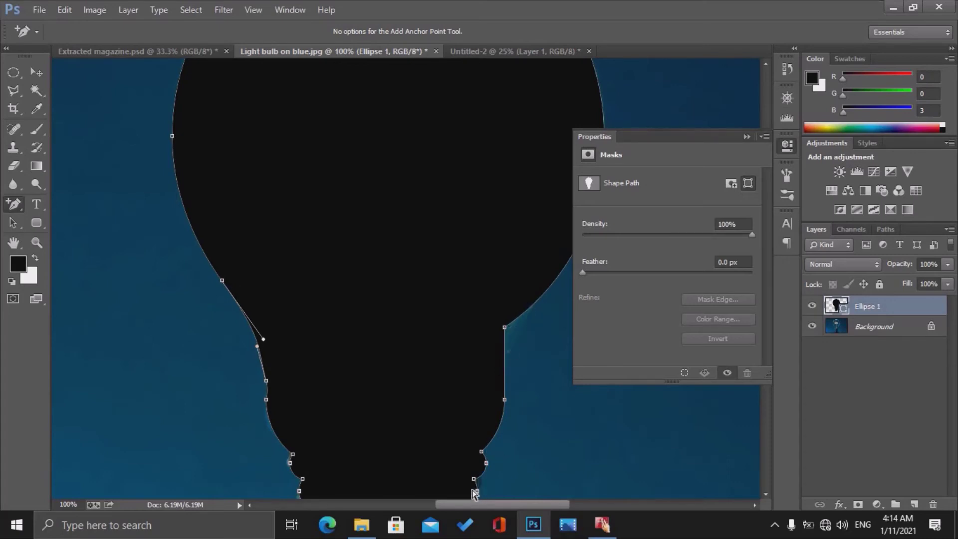
Convert the corner anchor on the neck's right side to a smooth point and shift it outward to follow the glass outline
{"action": "left_click", "coordinate": [771, 481]}
{"action": "key", "text": "ctrl+minus"}
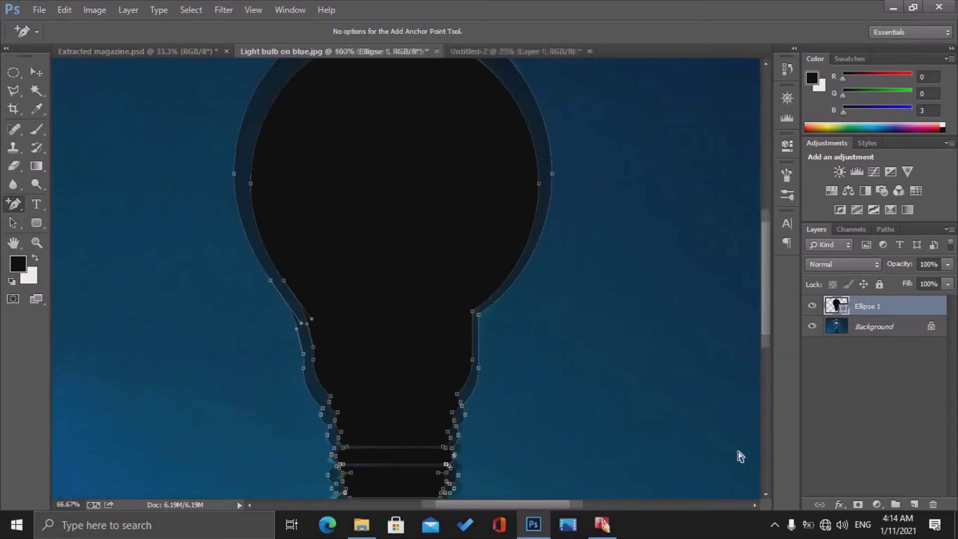
{"action": "left_click", "coordinate": [765, 492]}
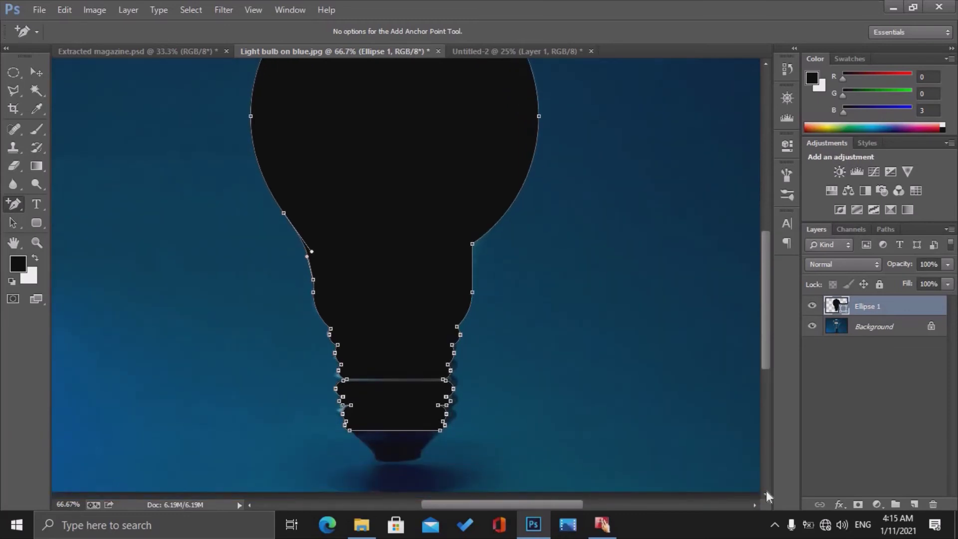
{"action": "right_click", "coordinate": [13, 204]}
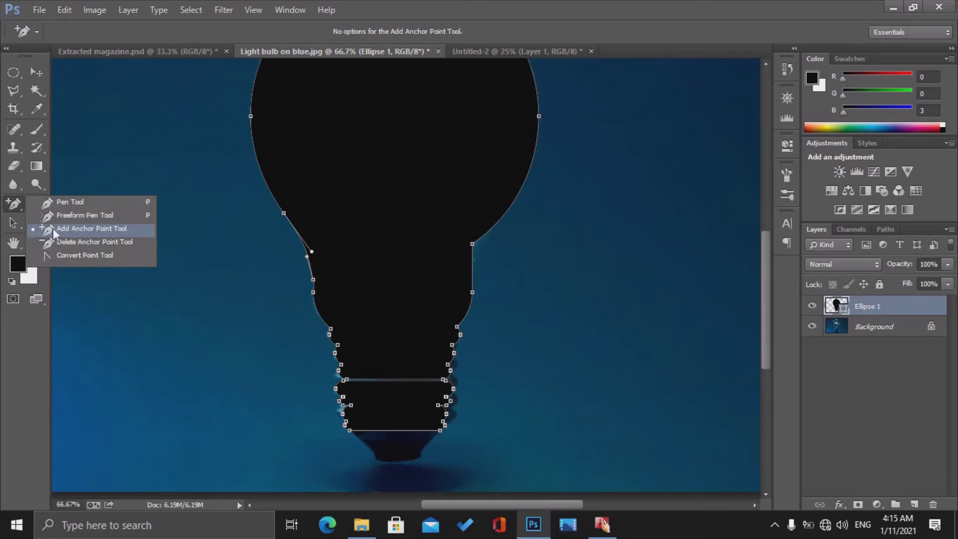
{"action": "left_click", "coordinate": [60, 257]}
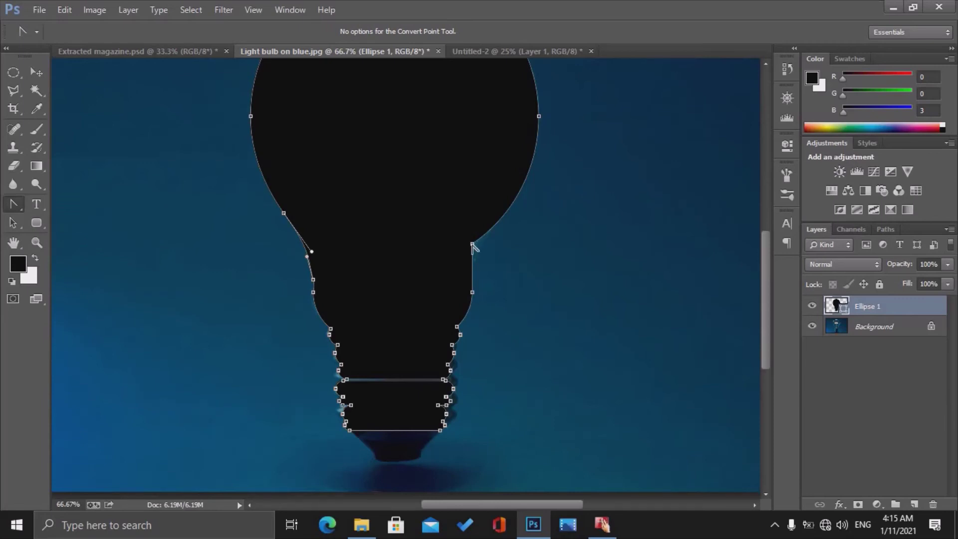
{"action": "mouse_move", "coordinate": [472, 243]}
{"action": "left_mouse_down"}
{"action": "mouse_move", "coordinate": [468, 223]}
{"action": "mouse_move", "coordinate": [458, 250]}
{"action": "mouse_move", "coordinate": [467, 261]}
{"action": "left_mouse_up"}
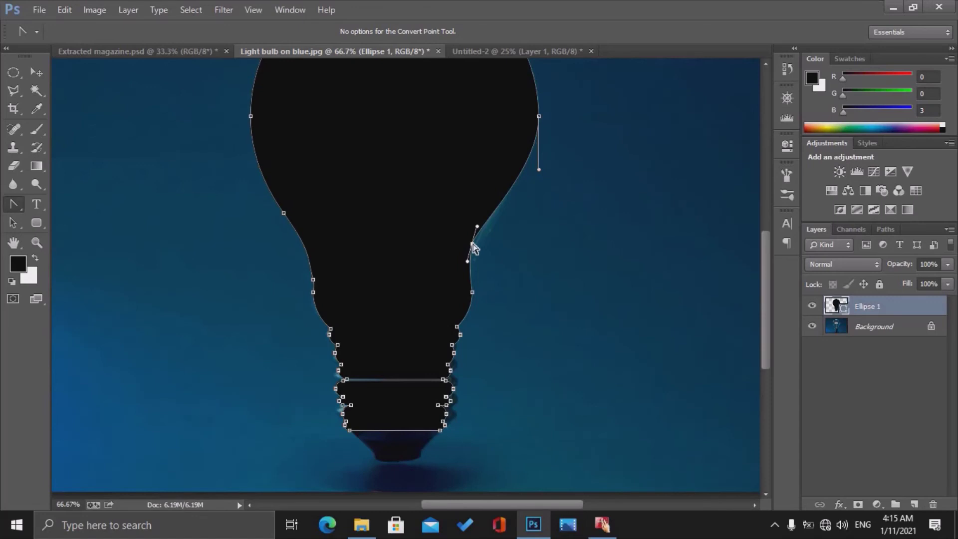
{"action": "left_click_drag", "start_coordinate": [472, 244], "coordinate": [482, 243]}
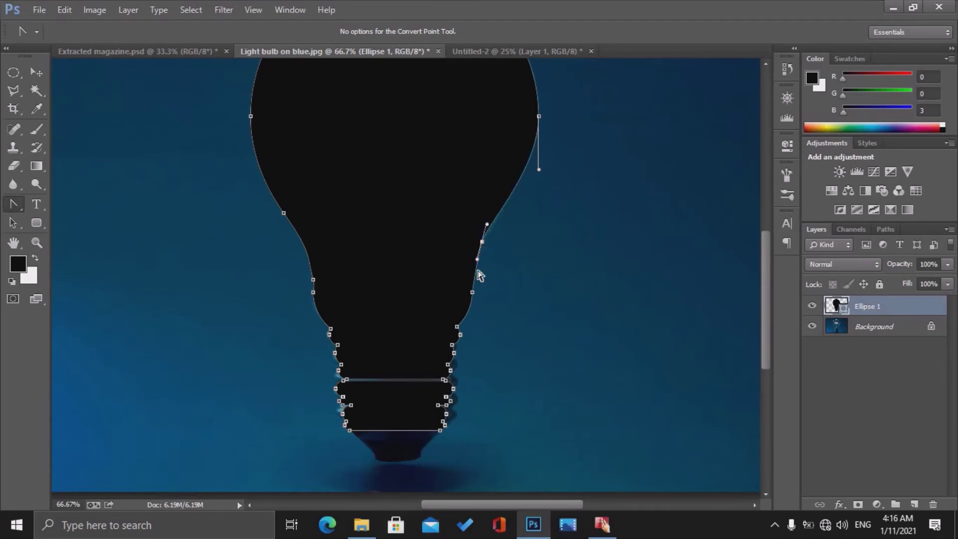
Try to convert the anchor above the neck's left side to a corner point with the Convert Point tool
{"action": "right_click", "coordinate": [16, 208]}
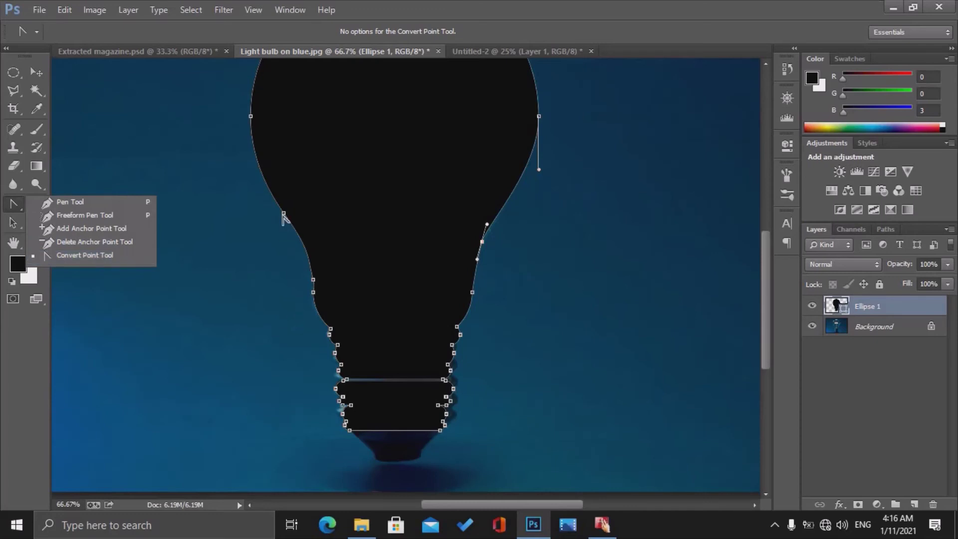
{"action": "left_click", "coordinate": [284, 213]}
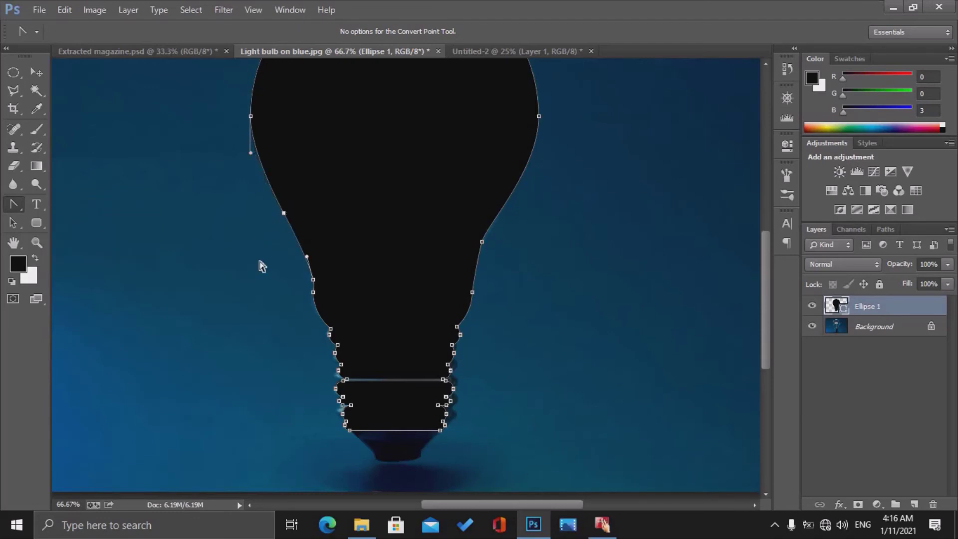
{"action": "key", "text": "ctrl+z"}
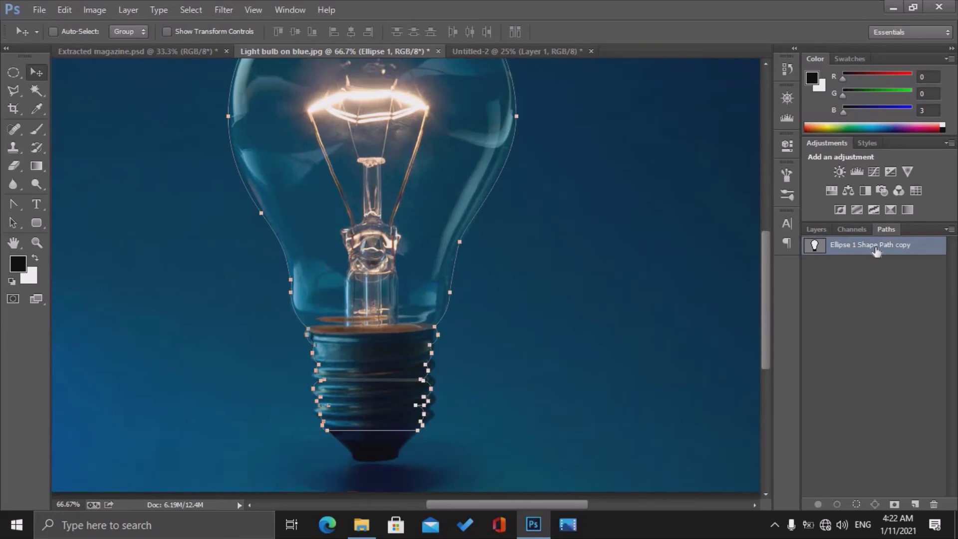
Mask the Background copy layer with a vector mask made from the Ellipse 1 Shape Path copy
{"action": "left_click", "coordinate": [817, 229]}
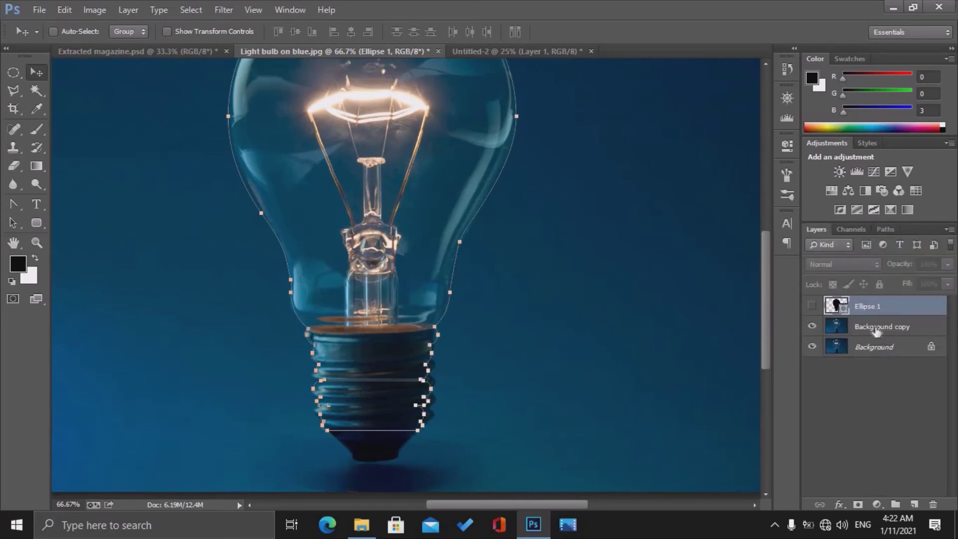
{"action": "left_click", "coordinate": [876, 330]}
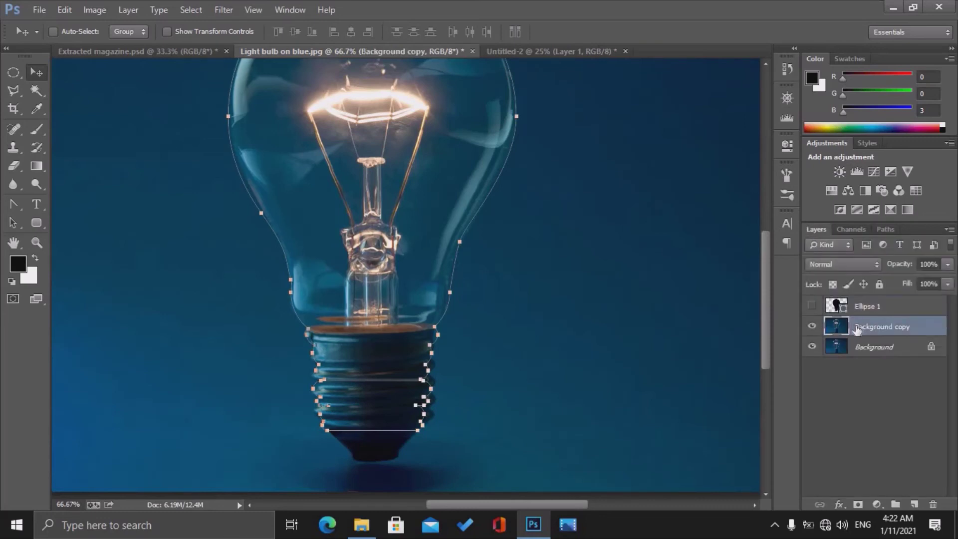
{"action": "left_click", "coordinate": [884, 227]}
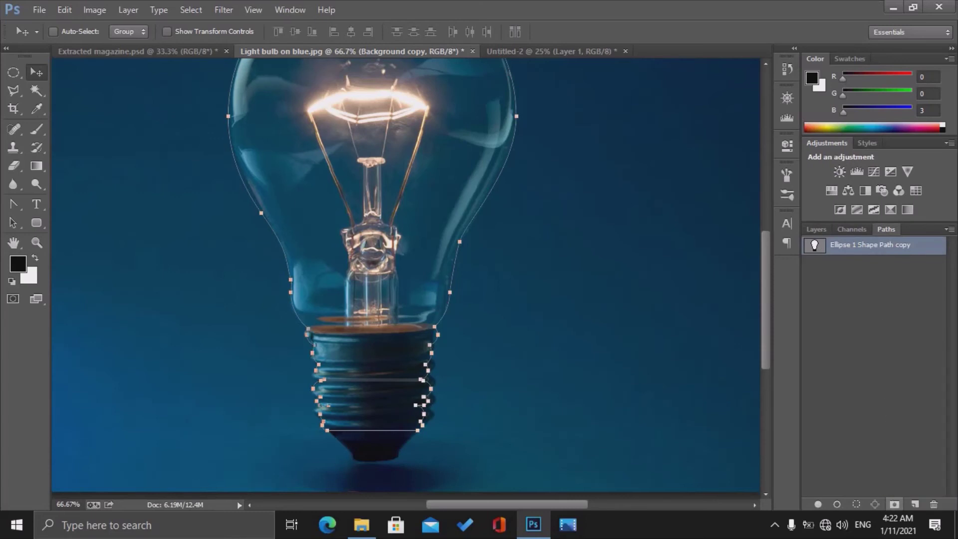
{"action": "left_click", "coordinate": [893, 504]}
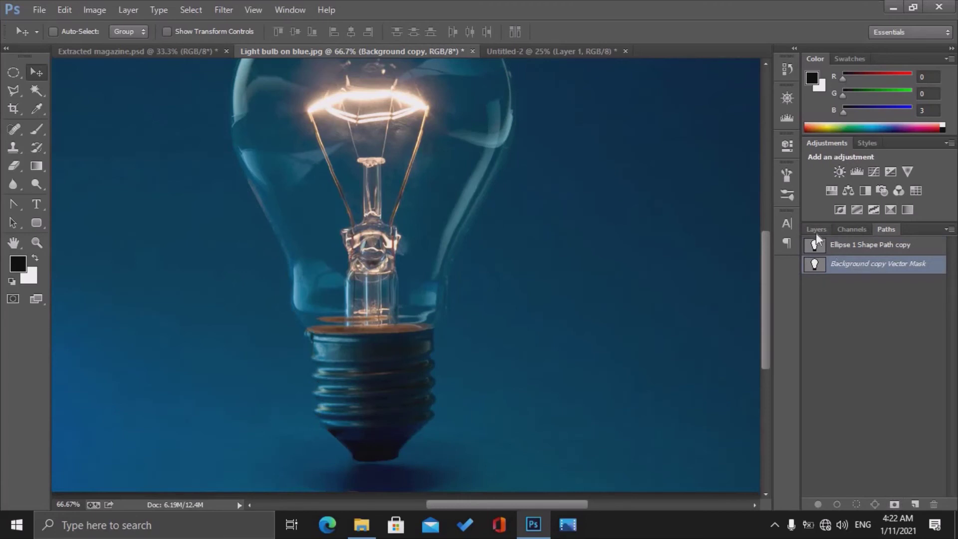
Set the Background copy layer's vector mask to 31% density and 6.1 px feather
{"action": "left_click", "coordinate": [816, 231]}
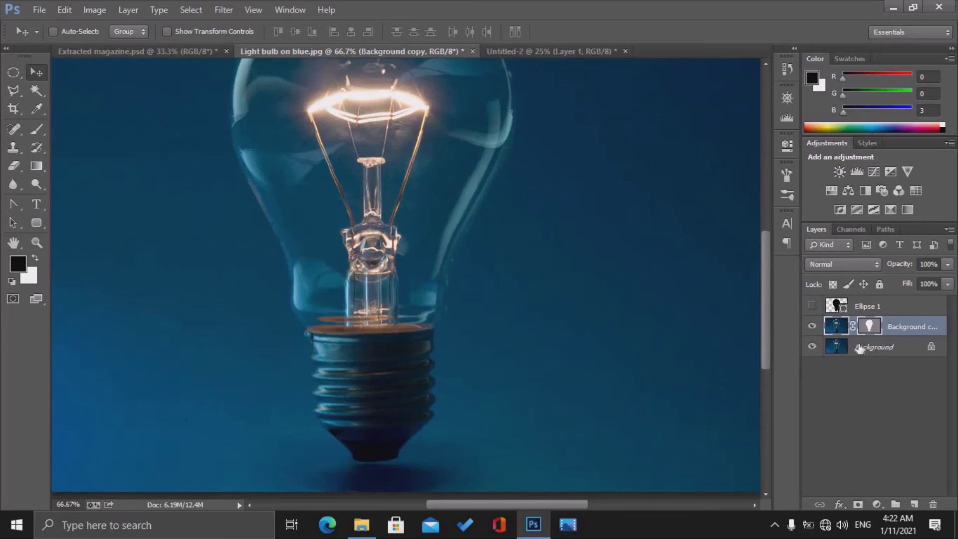
{"action": "double_click", "coordinate": [869, 327]}
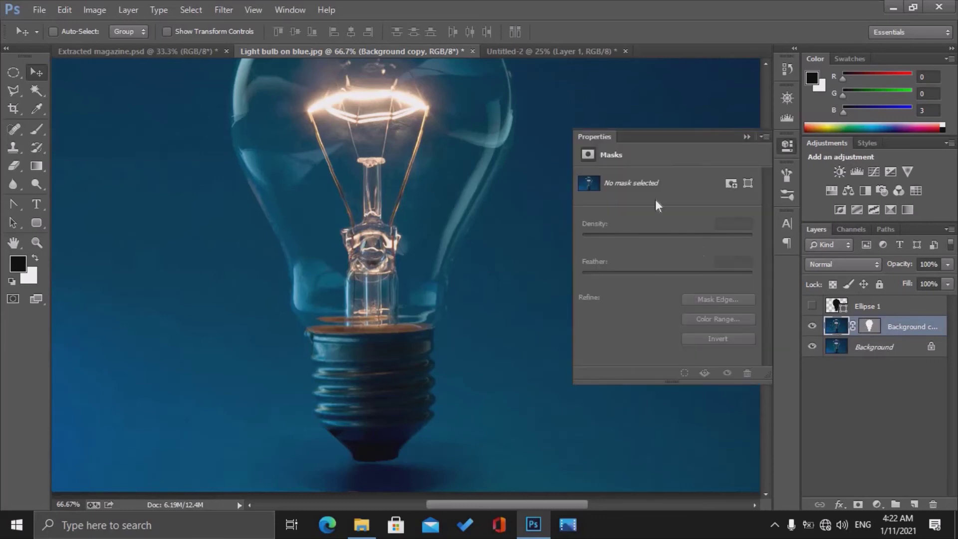
{"action": "left_click", "coordinate": [869, 328]}
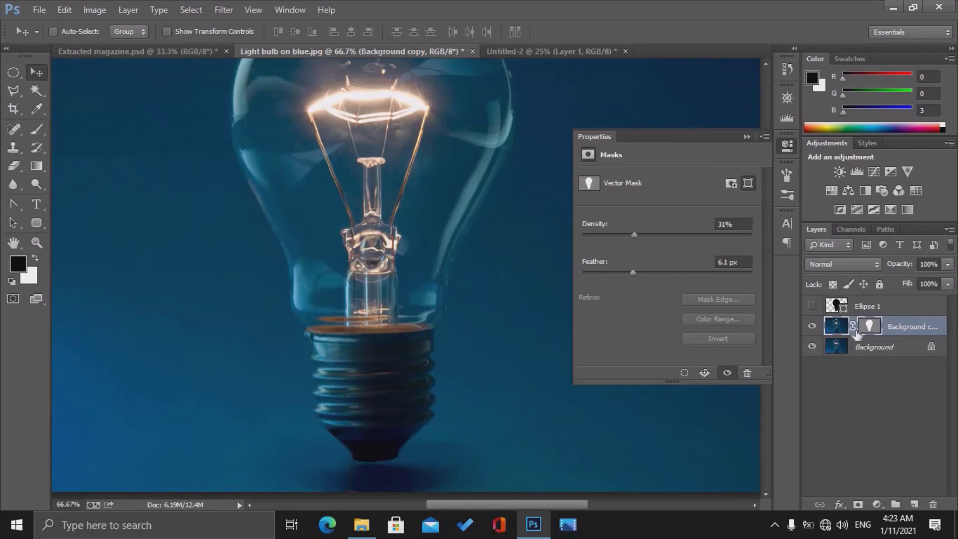
Add a new layer directly above the Background layer and fill it with the white background color
{"action": "left_click", "coordinate": [860, 350]}
{"action": "left_click", "coordinate": [914, 504]}
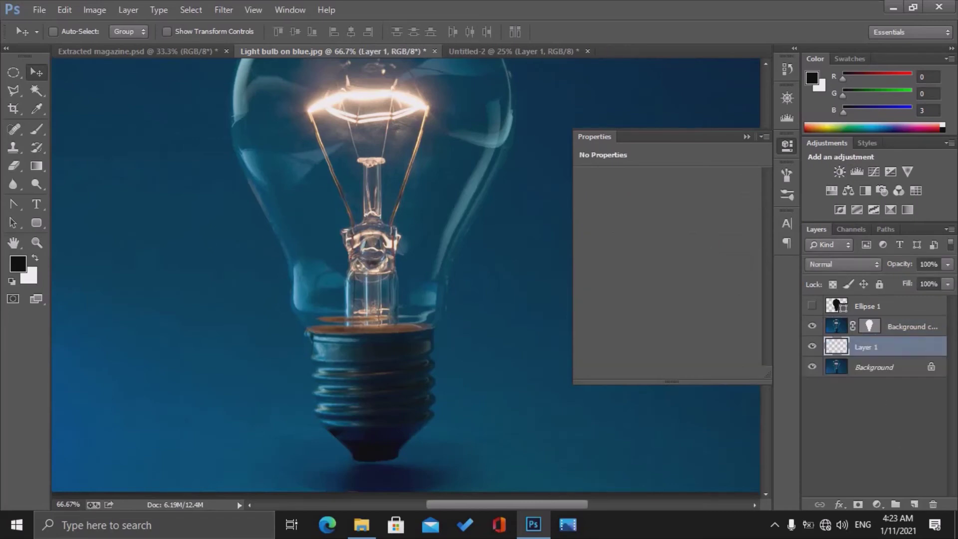
{"action": "key", "text": "ctrl+BackSpace"}
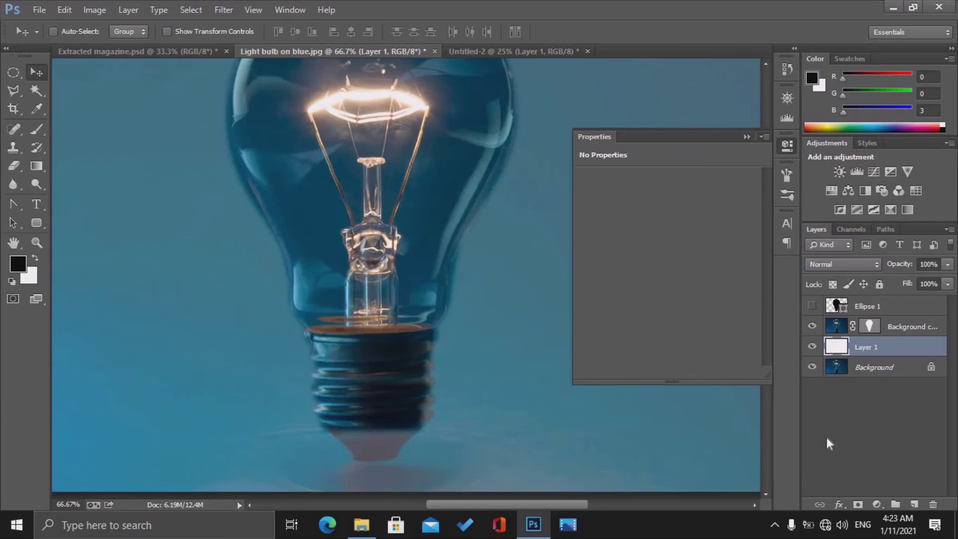
Set the Background copy layer's vector mask to 100% density and 0.0 px feather
{"action": "key", "text": "ctrl+0"}
{"action": "left_click", "coordinate": [870, 327]}
{"action": "left_click", "coordinate": [871, 328]}
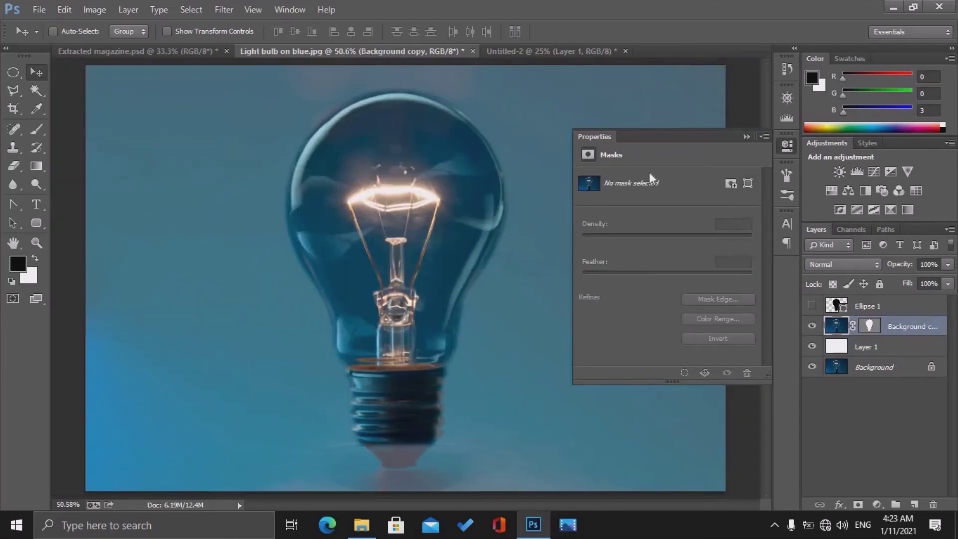
{"action": "left_click", "coordinate": [870, 327]}
{"action": "left_click_drag", "start_coordinate": [633, 234], "coordinate": [768, 244]}
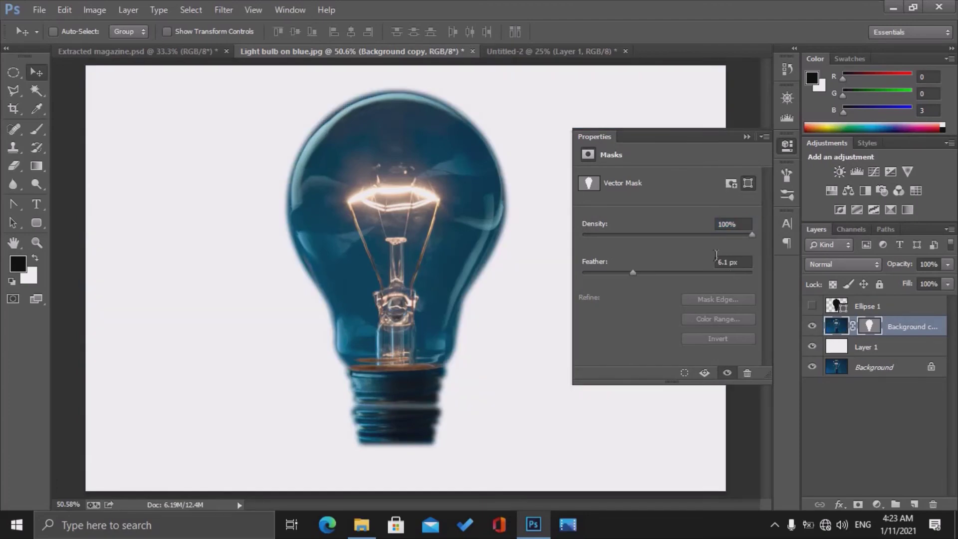
{"action": "left_click_drag", "start_coordinate": [633, 272], "coordinate": [575, 280]}
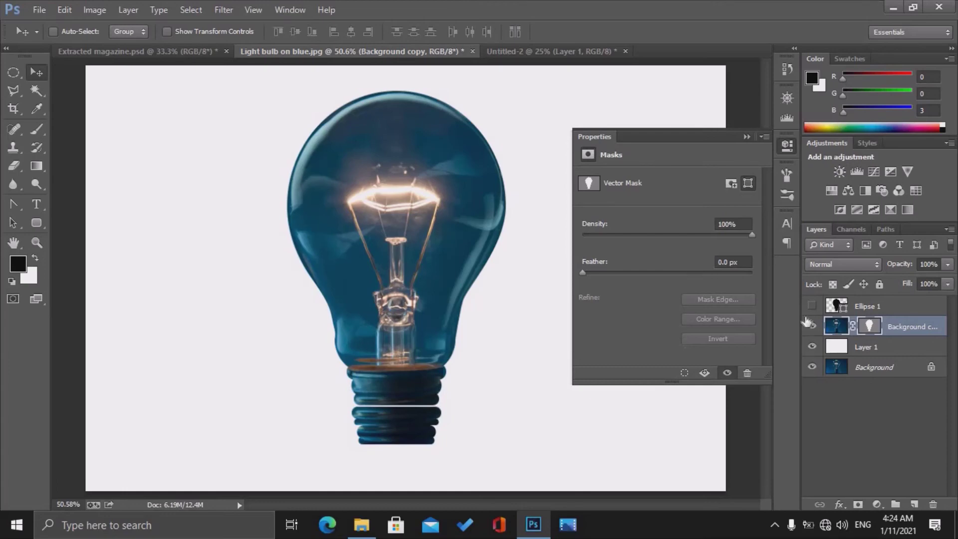
{"action": "left_click", "coordinate": [39, 224]}
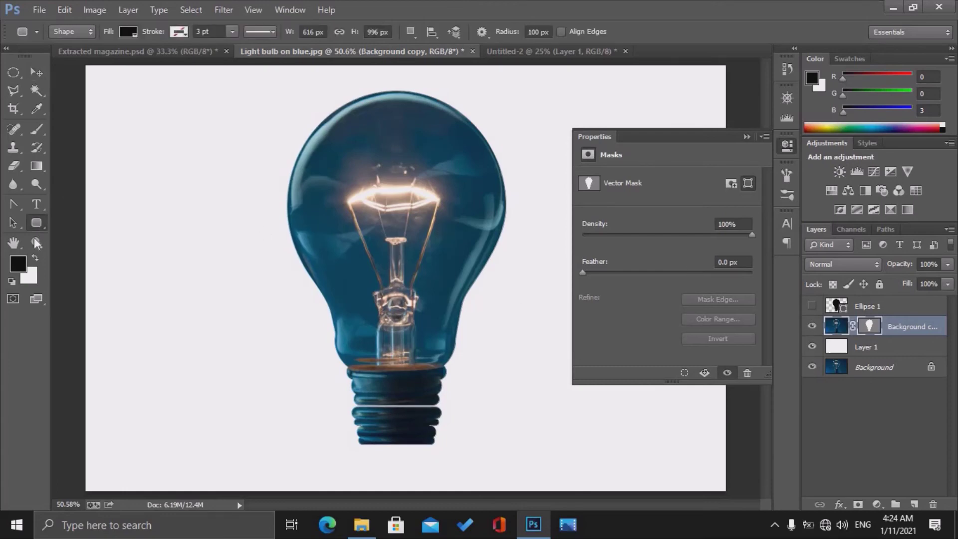
{"action": "left_click", "coordinate": [13, 204]}
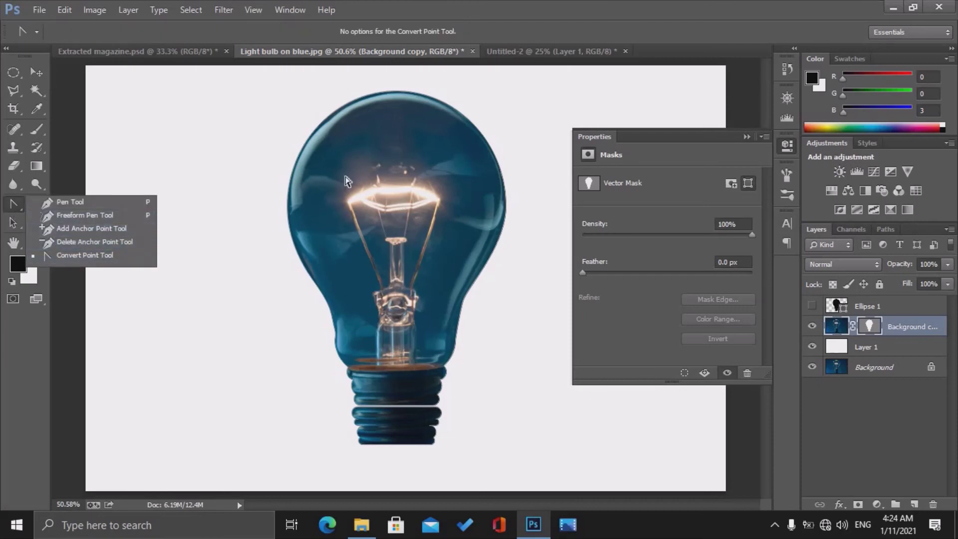
Switch to Extracted magazine.psd and delete the magazine layer's vector mask
{"action": "left_click", "coordinate": [170, 52]}
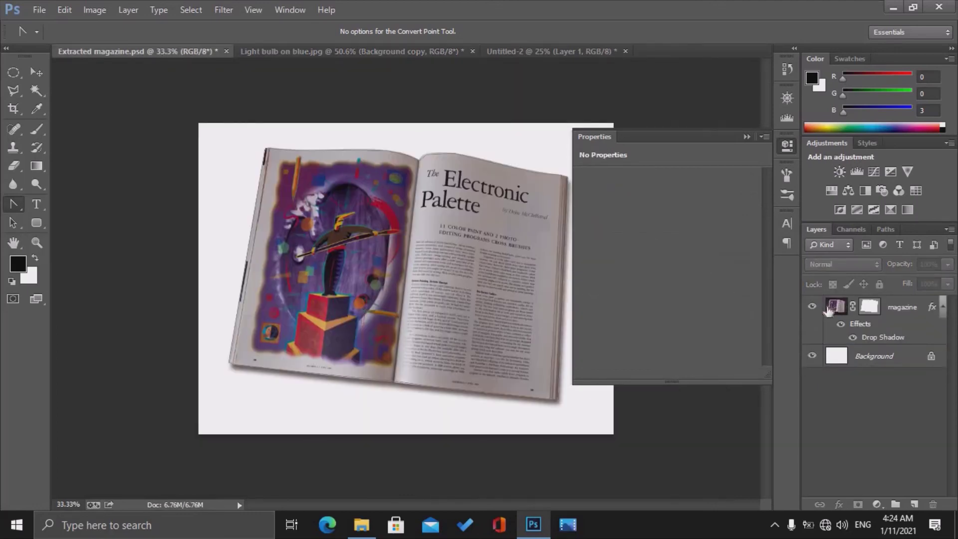
{"action": "left_click", "coordinate": [876, 306]}
{"action": "left_click_drag", "start_coordinate": [878, 309], "coordinate": [930, 500]}
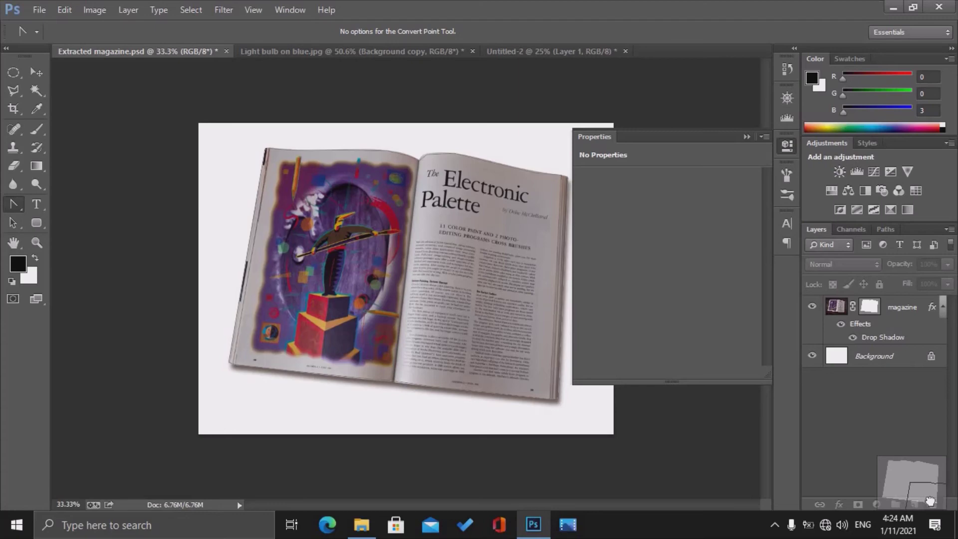
{"action": "left_click_drag", "start_coordinate": [930, 501], "coordinate": [931, 503]}
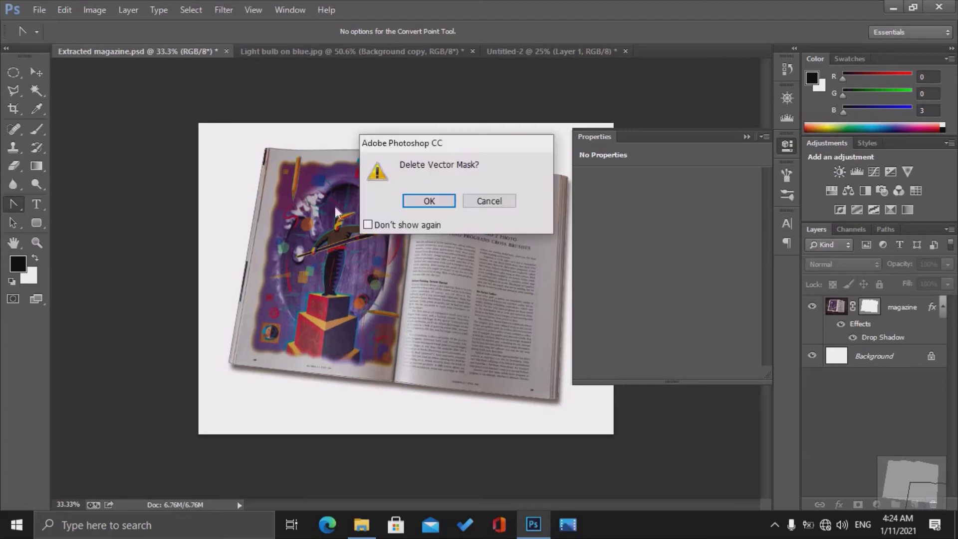
{"action": "left_click", "coordinate": [423, 204]}
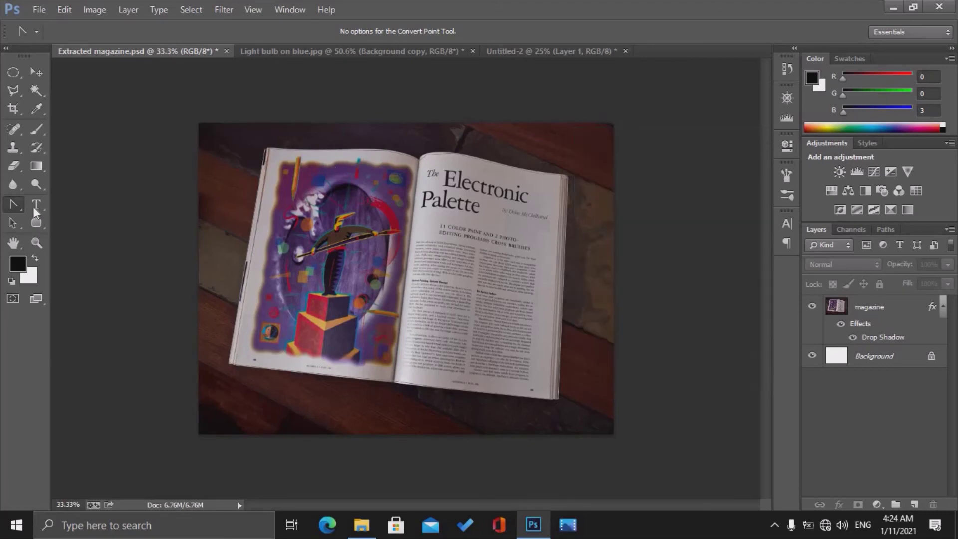
Try tracing the upper edge of the magazine's left page with the Freeform Pen tool, then undo the path
{"action": "left_click", "coordinate": [14, 205]}
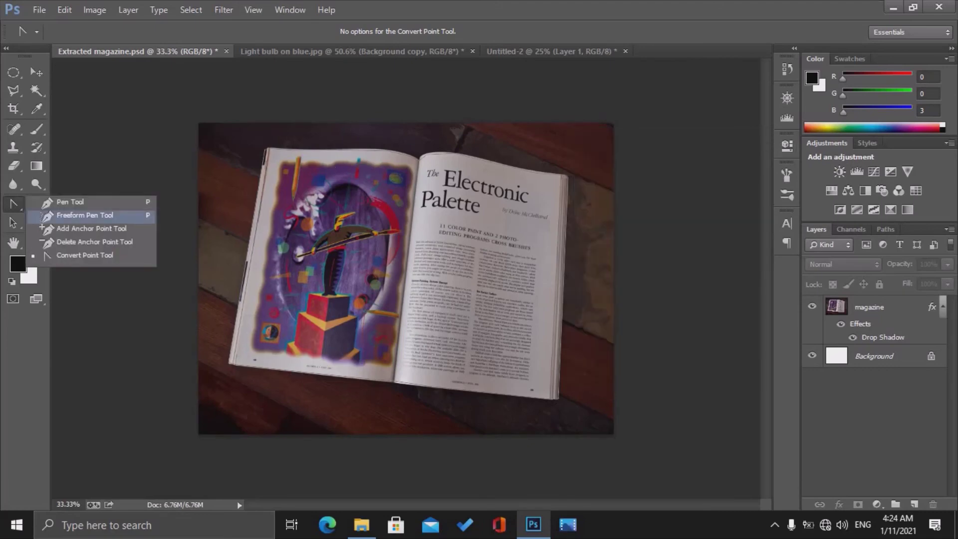
{"action": "left_click", "coordinate": [37, 217]}
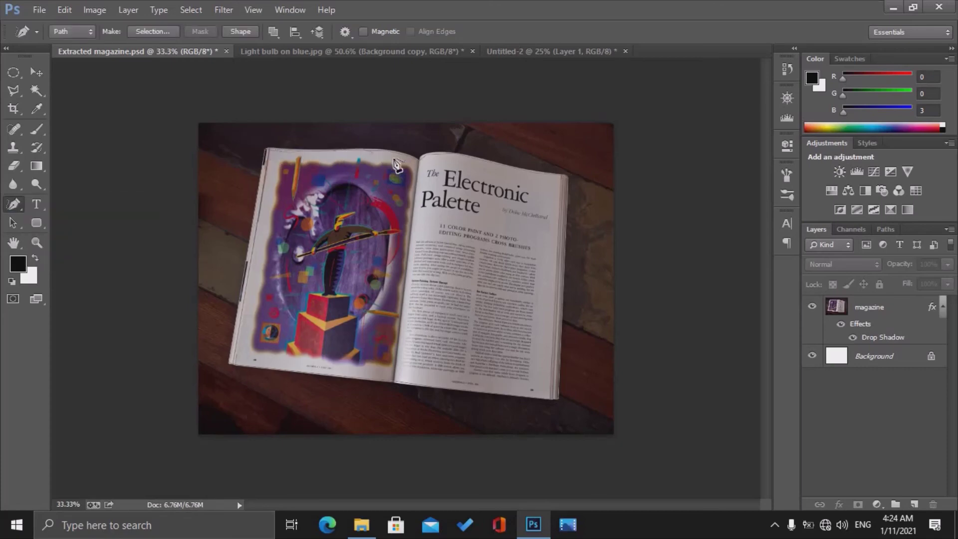
{"action": "left_click_drag", "start_coordinate": [397, 165], "coordinate": [421, 170]}
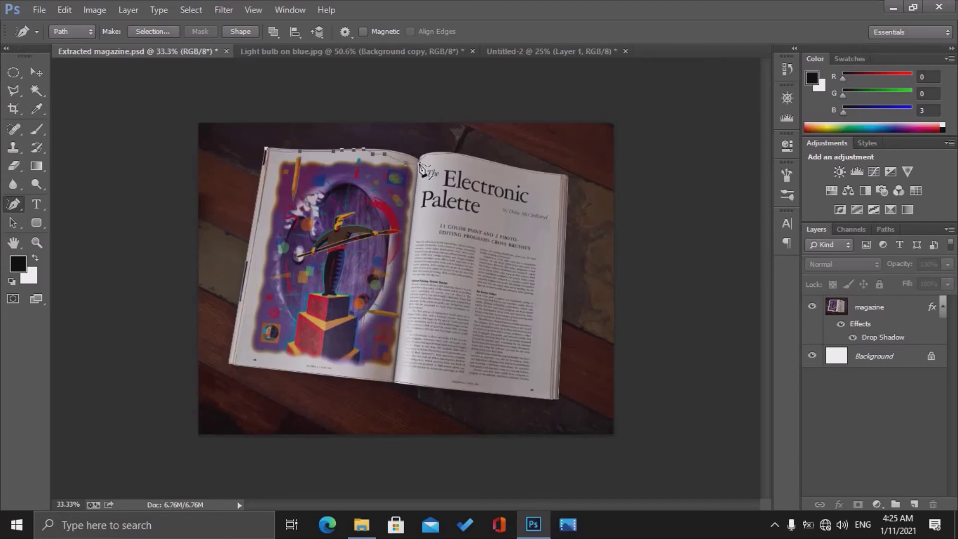
{"action": "key", "text": "ctrl+z"}
Trace a closed path around the whole open magazine with the Pen tool, placing anchor points along its edges and corners
{"action": "left_click", "coordinate": [15, 207]}
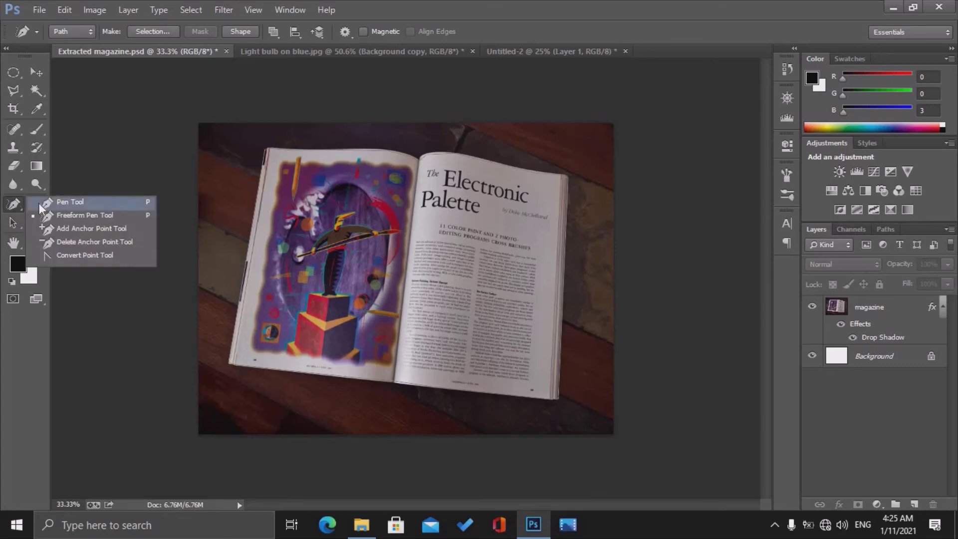
{"action": "left_click", "coordinate": [39, 202]}
{"action": "key", "text": "ctrl+0"}
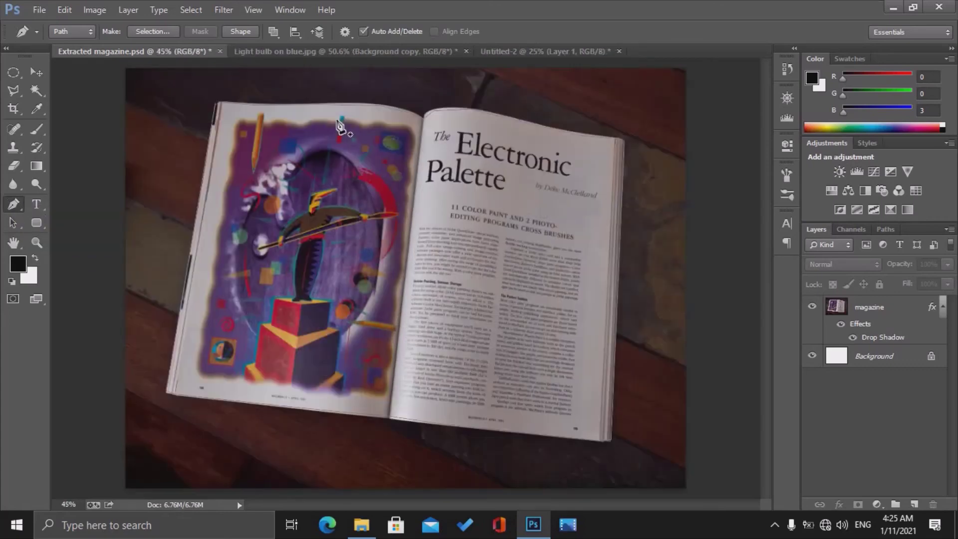
{"action": "left_click", "coordinate": [215, 103]}
{"action": "left_click", "coordinate": [286, 103]}
{"action": "left_click", "coordinate": [625, 141]}
{"action": "left_click", "coordinate": [612, 442]}
{"action": "left_click", "coordinate": [600, 442]}
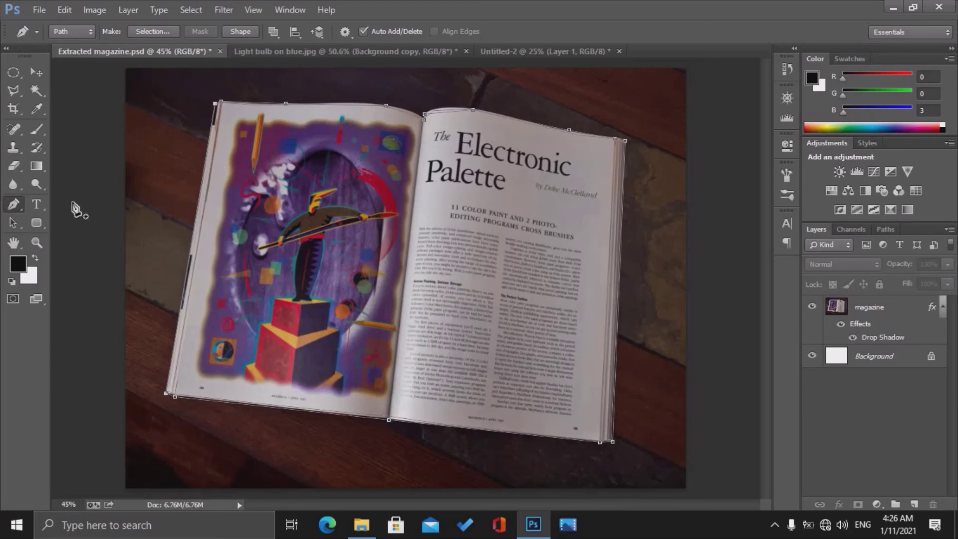
{"action": "right_click", "coordinate": [13, 203]}
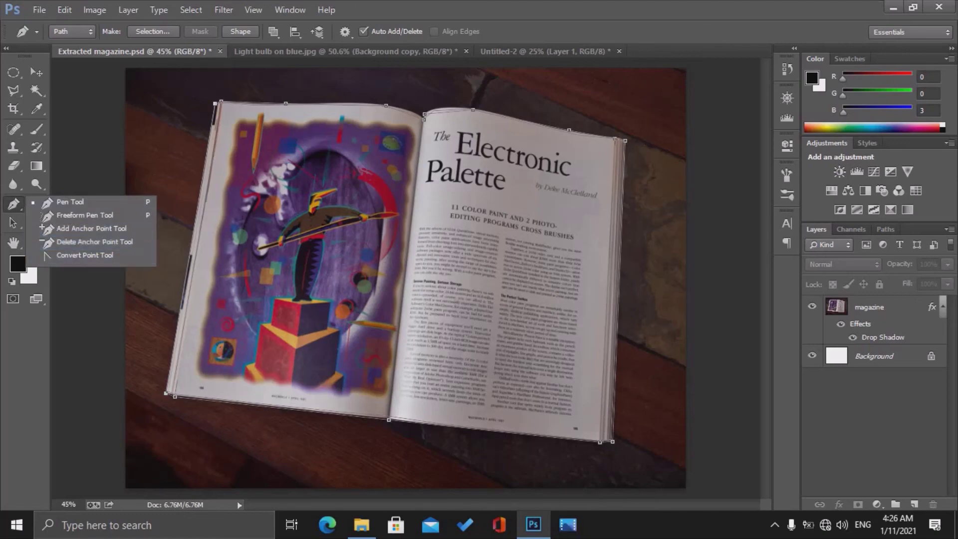
{"action": "left_click", "coordinate": [19, 204]}
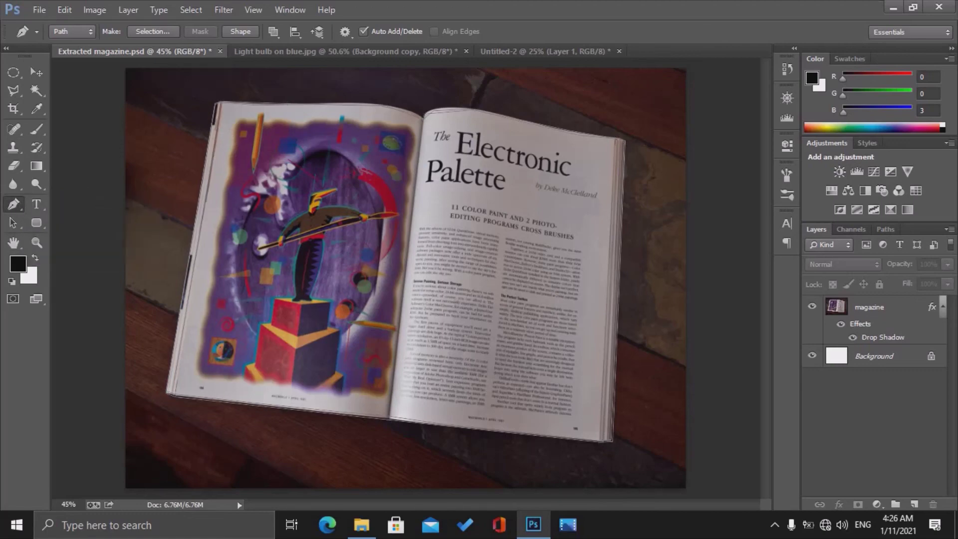
Select the magazine path and shift the anchor point on the upper edge of the left page to fit the paper
{"action": "left_click", "coordinate": [219, 105], "text": "ctrl"}
{"action": "key", "text": "ctrl+1"}
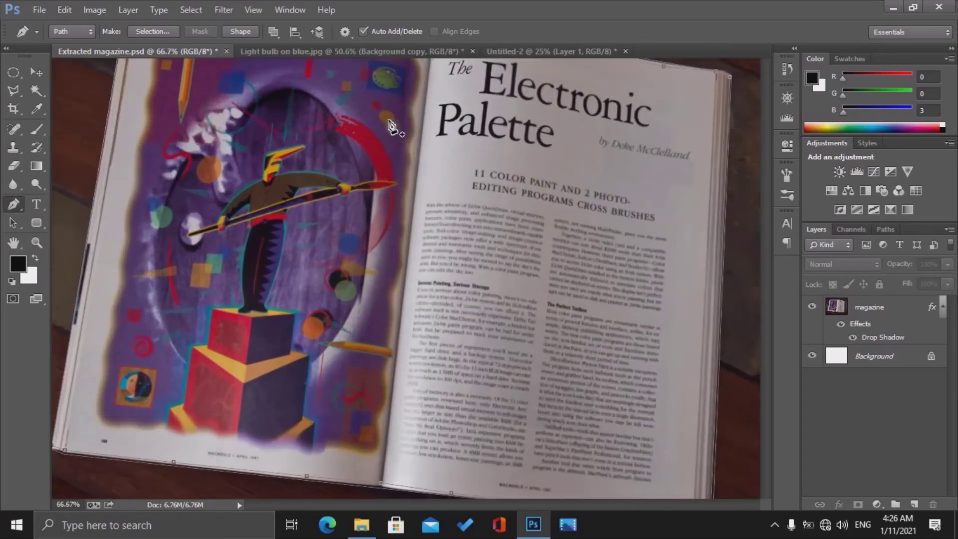
{"action": "left_click_drag", "start_coordinate": [767, 254], "coordinate": [761, 178]}
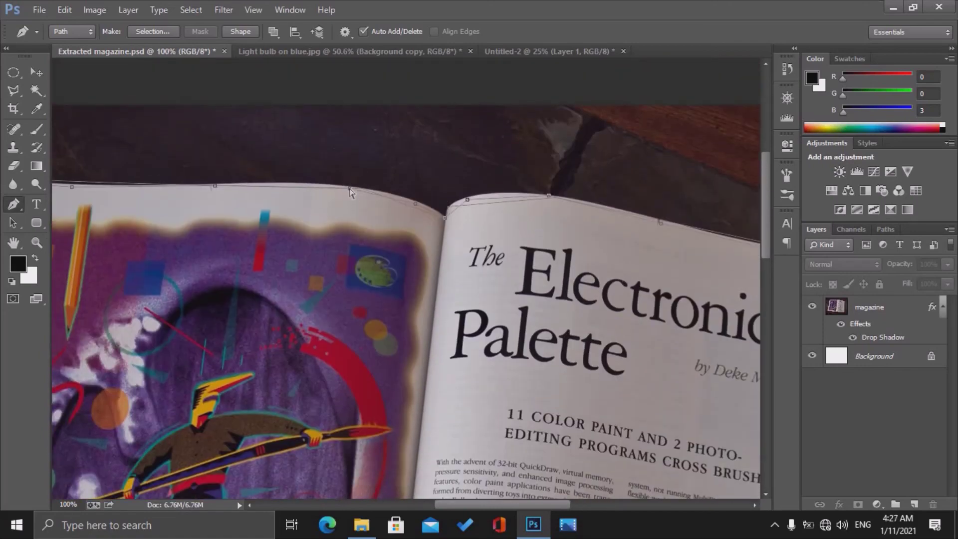
{"action": "left_click_drag", "start_coordinate": [350, 189], "coordinate": [358, 188]}
{"action": "left_click", "coordinate": [765, 495]}
{"action": "left_click", "coordinate": [754, 505]}
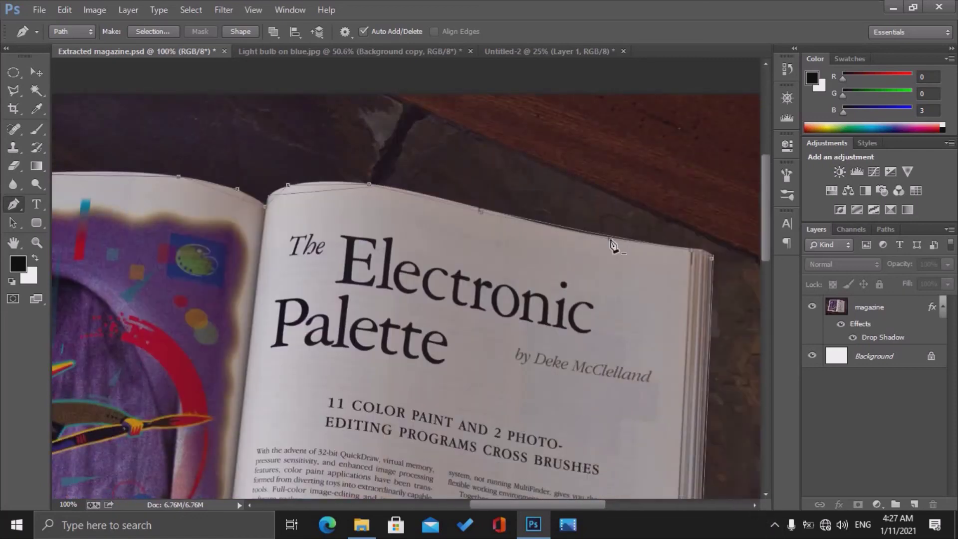
Refine the curves of the magazine path along the pages' upper edges with the Convert Point tool
{"action": "left_click_drag", "start_coordinate": [16, 223], "coordinate": [61, 235]}
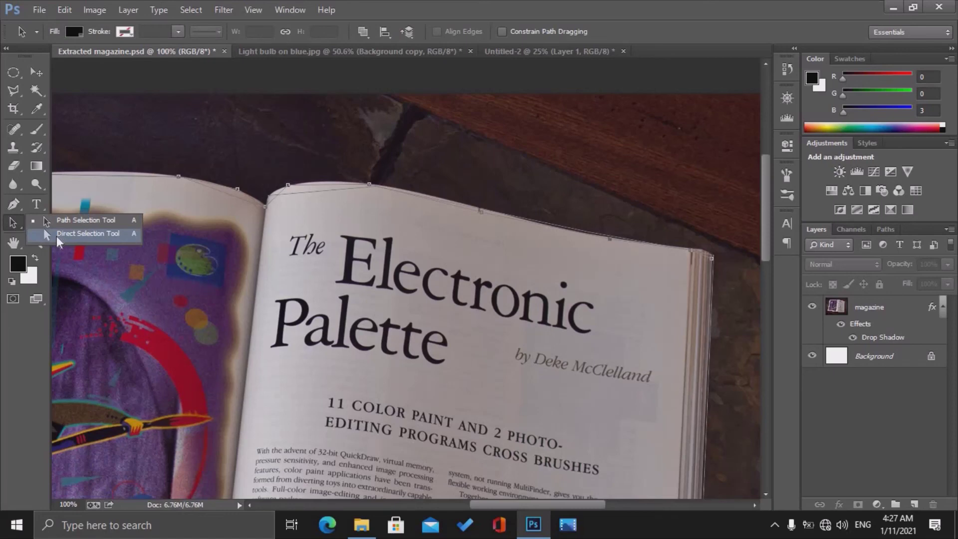
{"action": "left_click", "coordinate": [12, 207]}
{"action": "left_click_drag", "start_coordinate": [12, 208], "coordinate": [74, 256]}
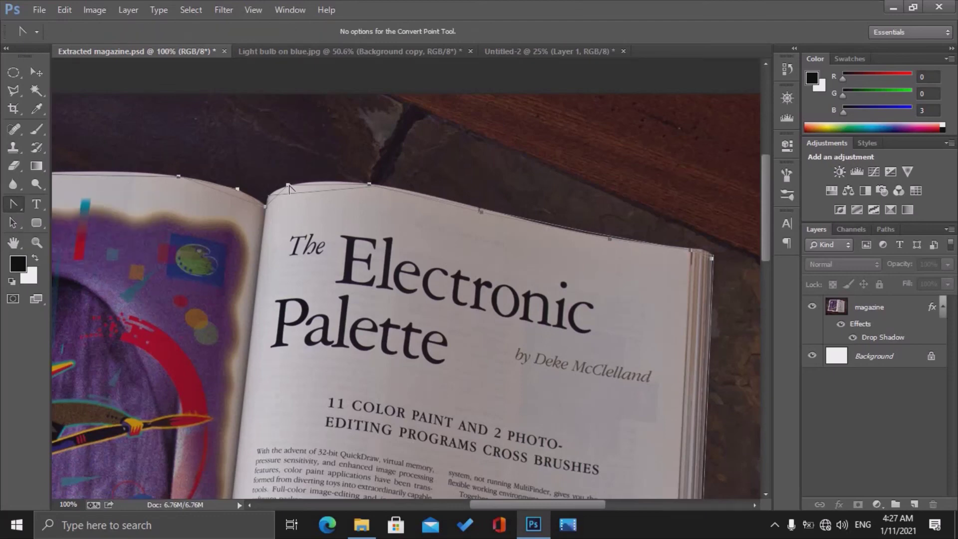
{"action": "left_click_drag", "start_coordinate": [288, 184], "coordinate": [311, 177]}
{"action": "left_click_drag", "start_coordinate": [369, 185], "coordinate": [400, 185]}
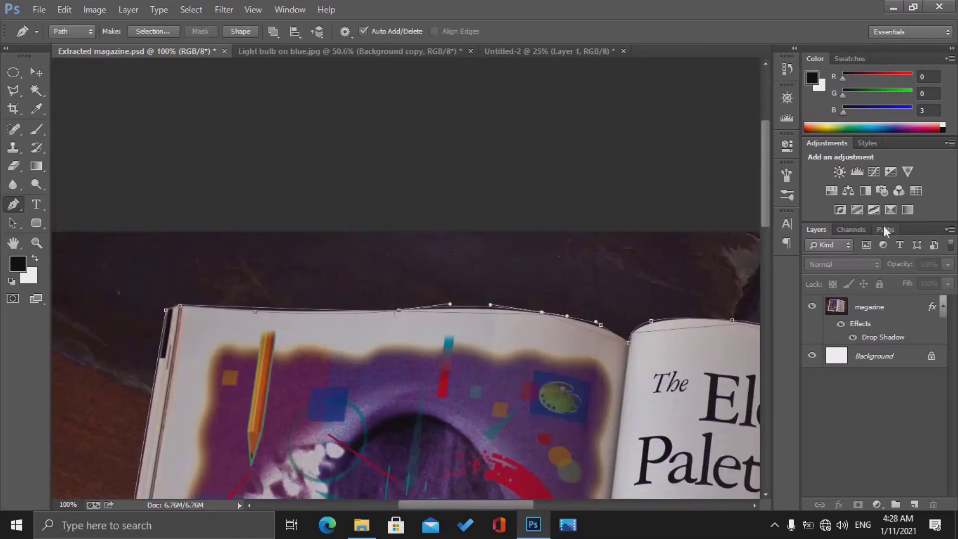
Apply the Magazine outline path to the magazine layer as a vector mask
{"action": "left_click", "coordinate": [884, 229]}
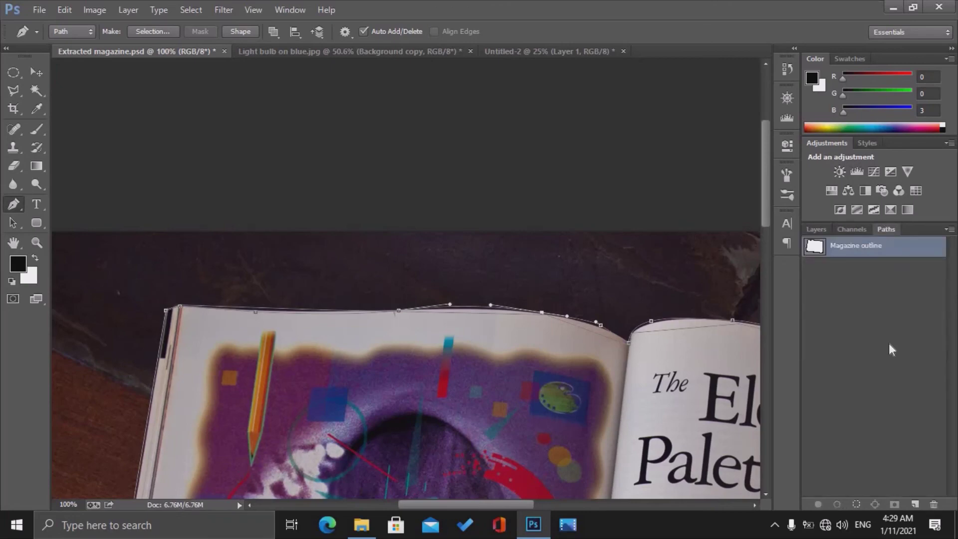
{"action": "key", "text": "ctrl+minus"}
{"action": "key", "text": "ctrl+minus"}
{"action": "key", "text": "ctrl+minus"}
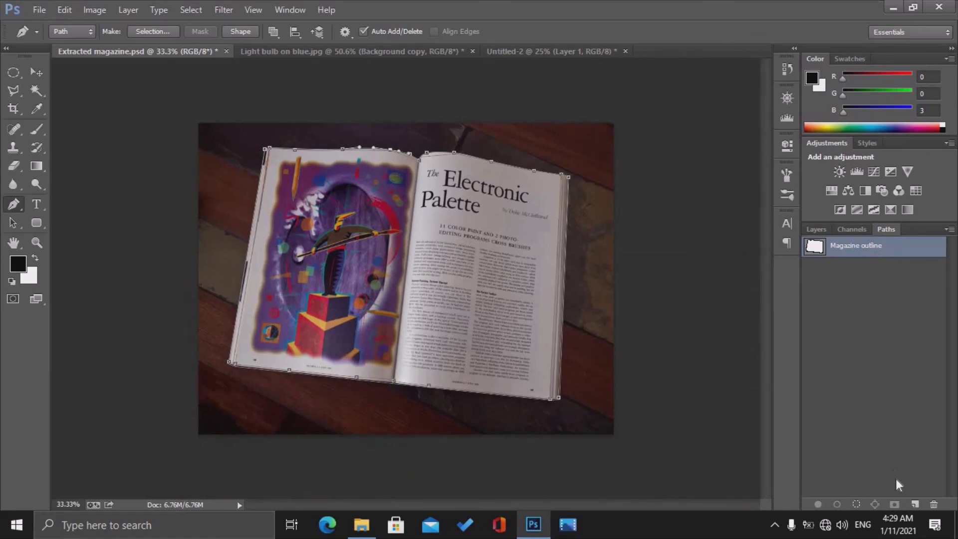
{"action": "key", "text": "F7"}
{"action": "left_click", "coordinate": [878, 312]}
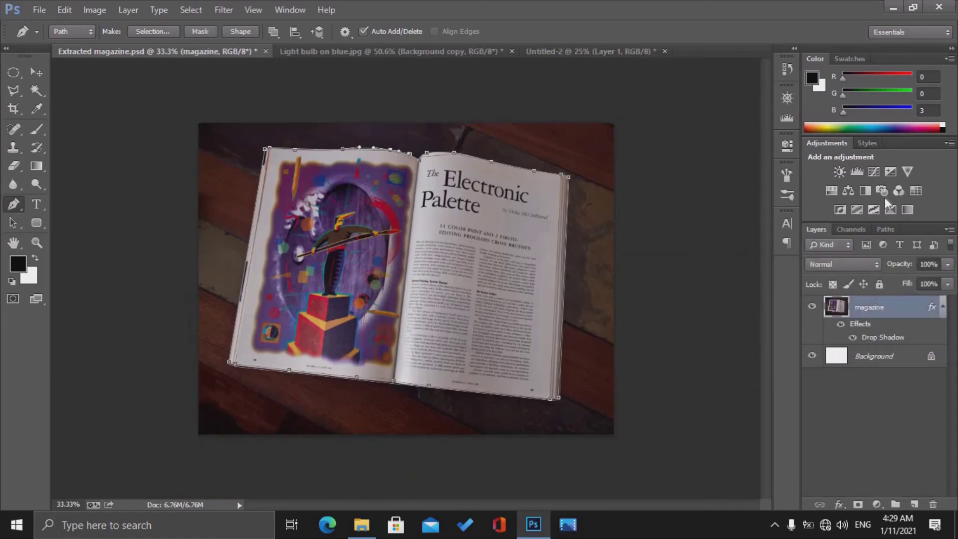
{"action": "left_click", "coordinate": [885, 229]}
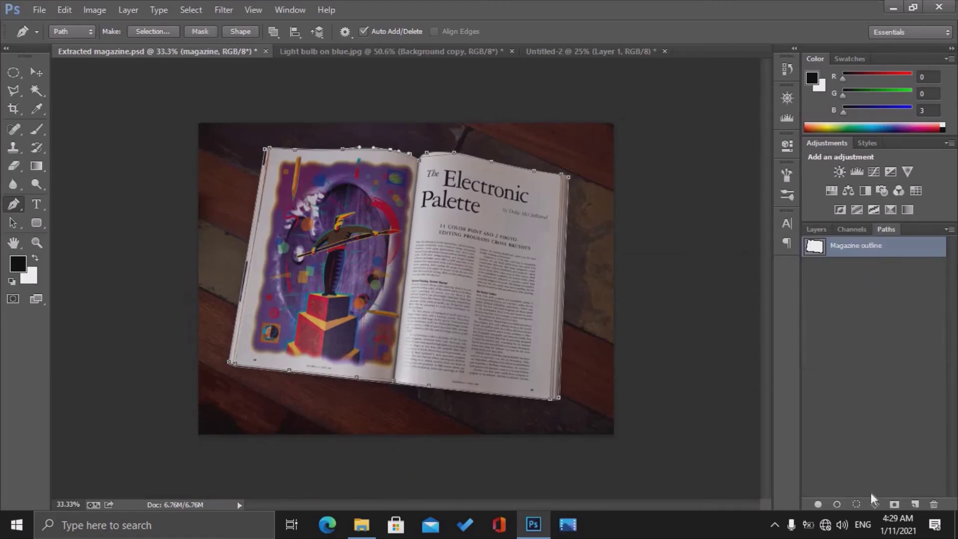
{"action": "left_click", "coordinate": [894, 504]}
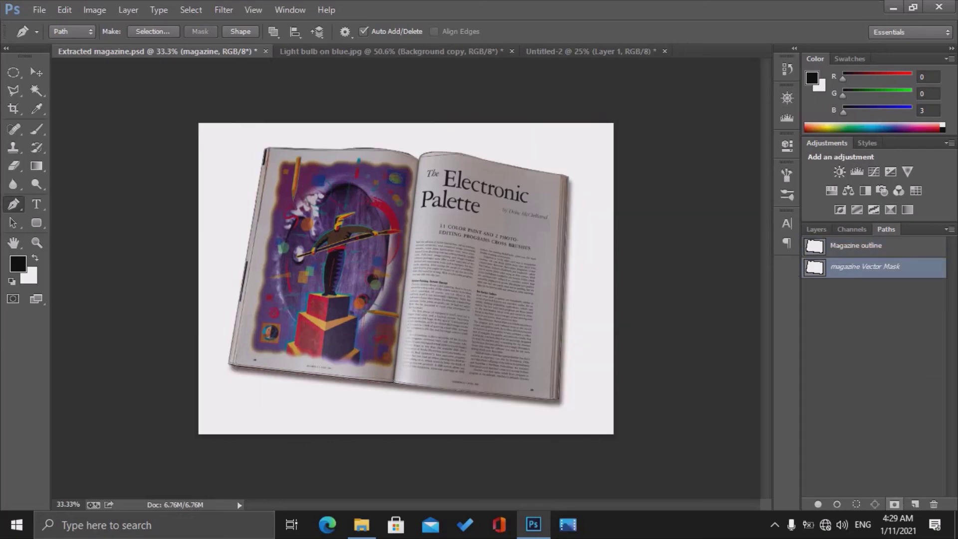
Set the magazine layer's vector mask feather to 0.2 px
{"action": "key", "text": "F7"}
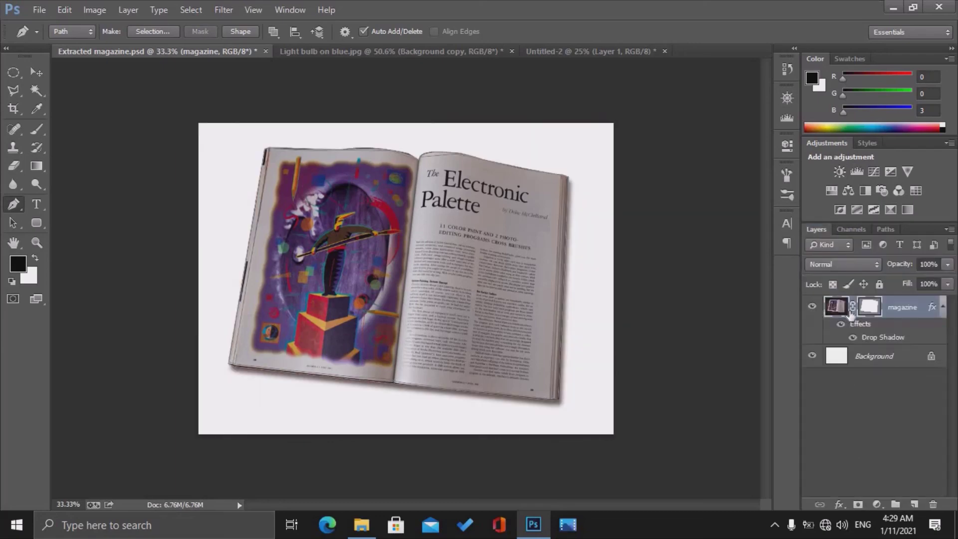
{"action": "double_click", "coordinate": [869, 309]}
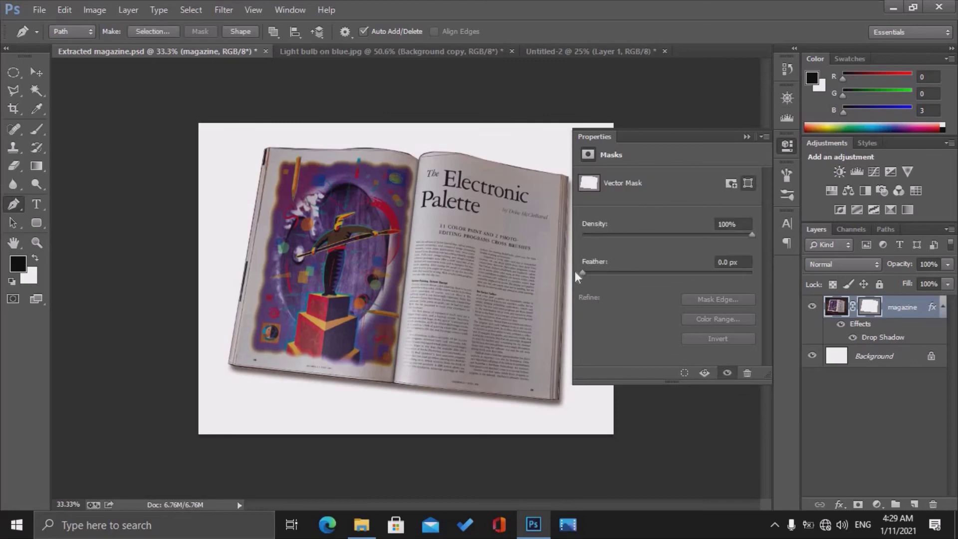
{"action": "left_click", "coordinate": [607, 273]}
{"action": "left_click_drag", "start_coordinate": [608, 273], "coordinate": [587, 273]}
Compare the masked magazine with its layer effects hidden and shown, leaving the effects on, and collapse the mask properties
{"action": "left_click", "coordinate": [841, 324]}
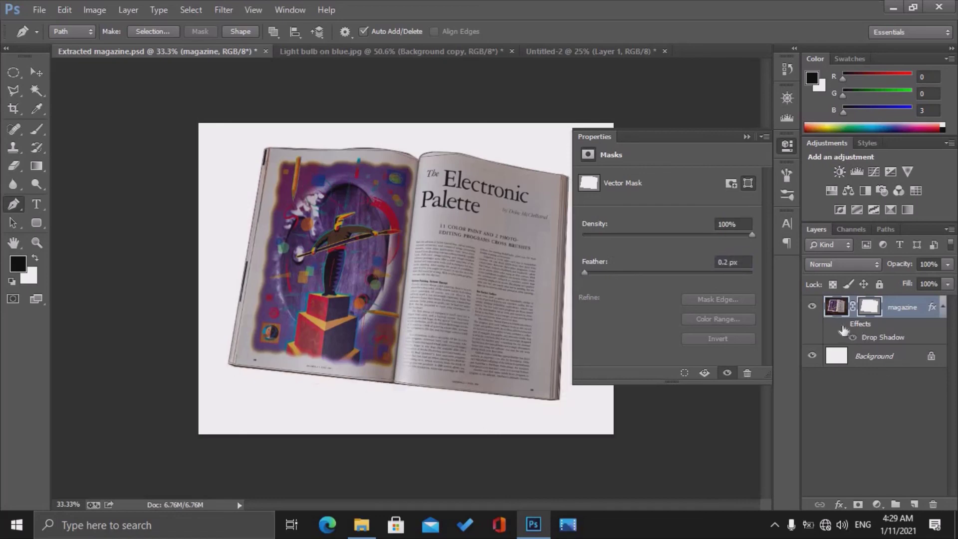
{"action": "left_click", "coordinate": [841, 324]}
{"action": "left_click", "coordinate": [840, 324]}
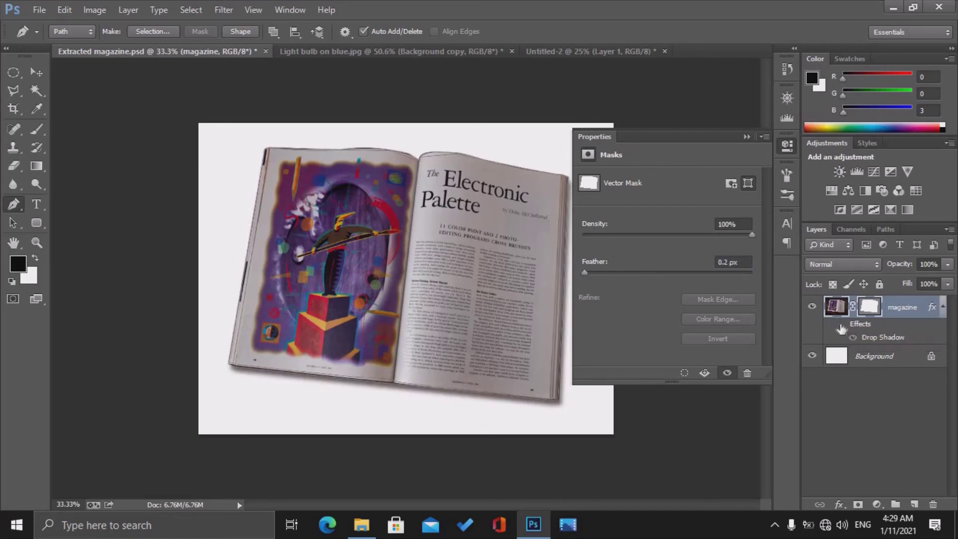
{"action": "left_click", "coordinate": [841, 325]}
{"action": "left_click", "coordinate": [841, 324]}
{"action": "left_click", "coordinate": [747, 136]}
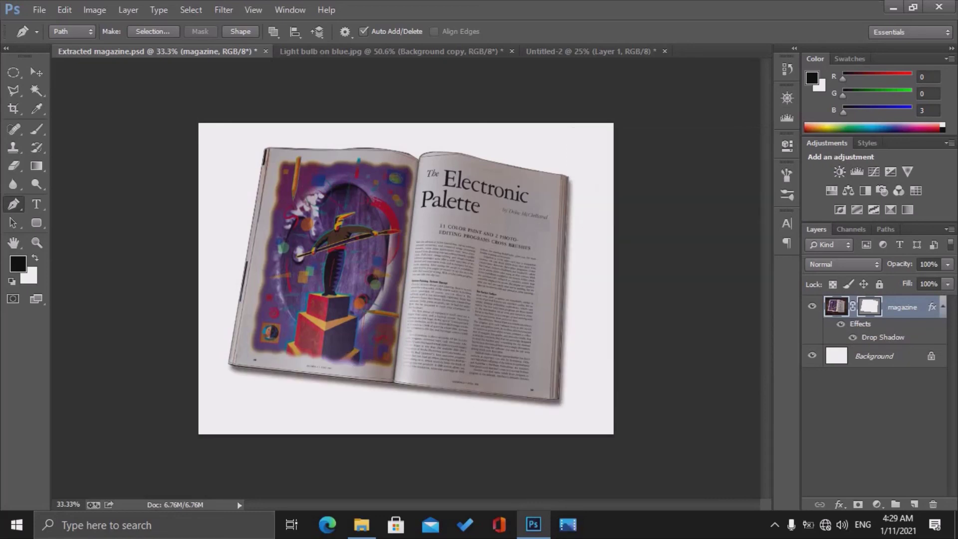
Switch to the Untitled-2 document and draw a closed four-sided path above the existing shapes with the Pen tool
{"action": "left_click", "coordinate": [333, 53]}
{"action": "key", "text": "ctrl+Tab"}
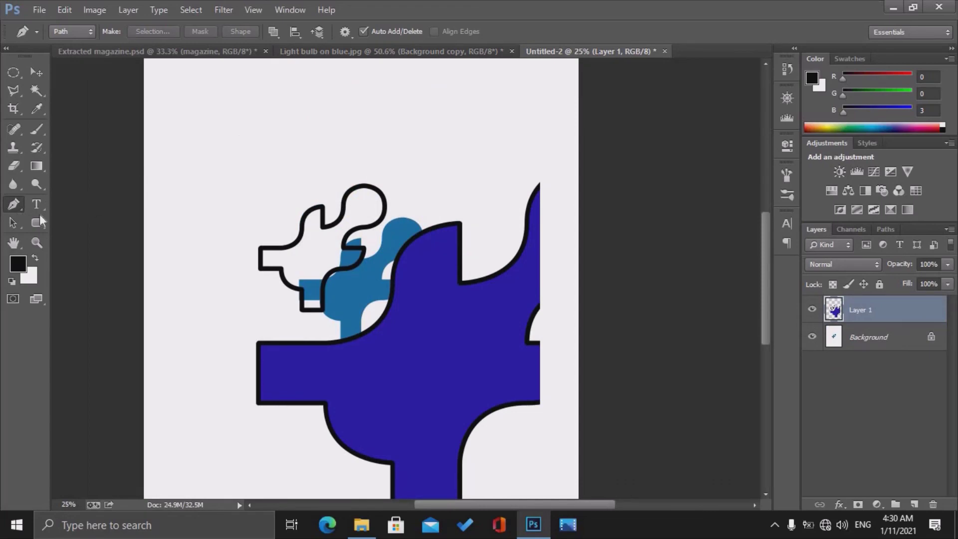
{"action": "right_click", "coordinate": [16, 206]}
{"action": "left_click", "coordinate": [60, 202]}
{"action": "left_click", "coordinate": [243, 106]}
{"action": "left_click", "coordinate": [347, 109]}
{"action": "left_click", "coordinate": [269, 181]}
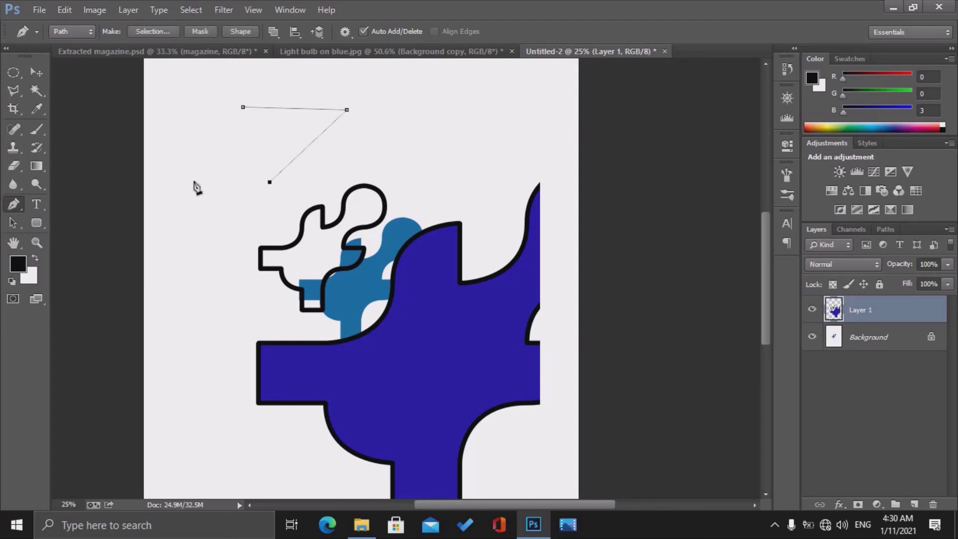
{"action": "left_click", "coordinate": [193, 181]}
{"action": "left_click", "coordinate": [243, 107]}
Select the four-sided path and add an anchor point on its slanted left side and another on its upper side
{"action": "key", "text": "a"}
{"action": "key", "text": "p"}
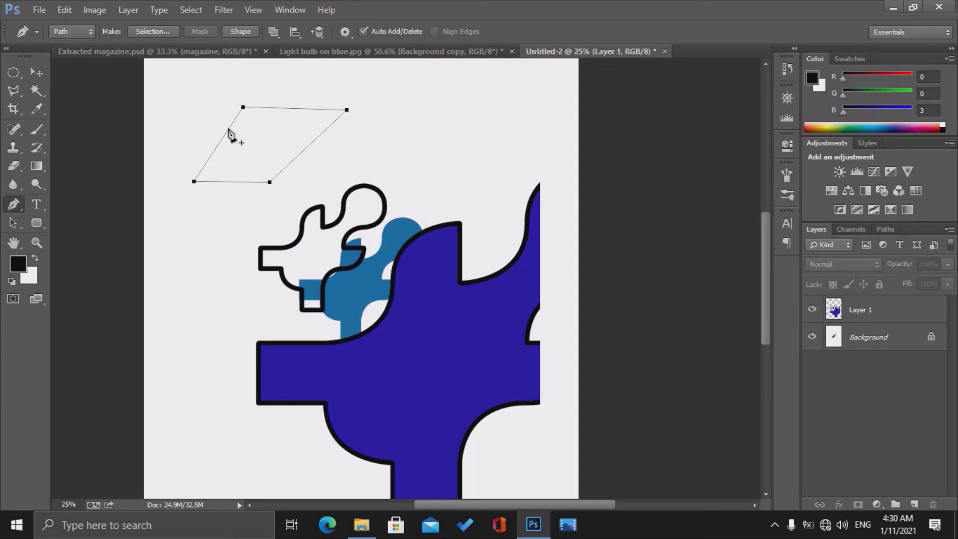
{"action": "left_click", "coordinate": [228, 129]}
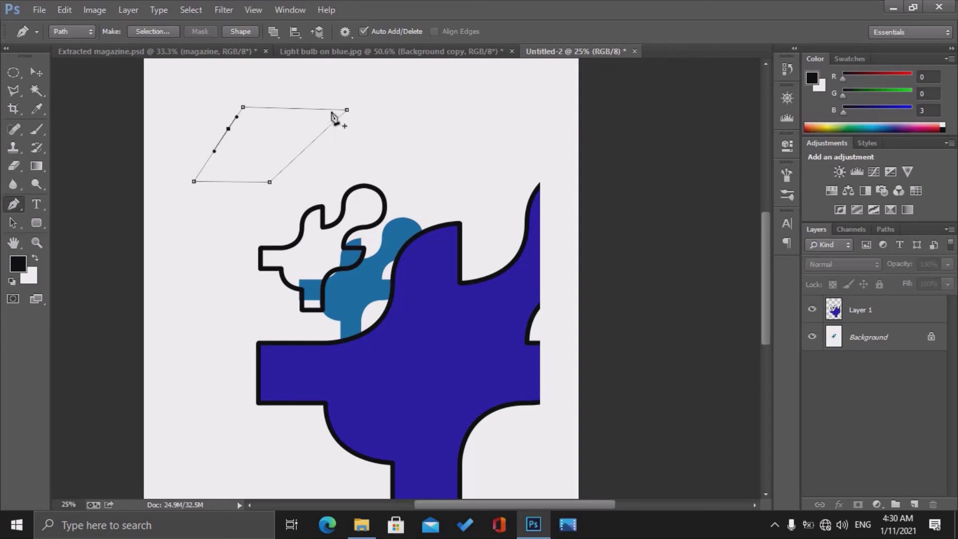
{"action": "left_click", "coordinate": [328, 109]}
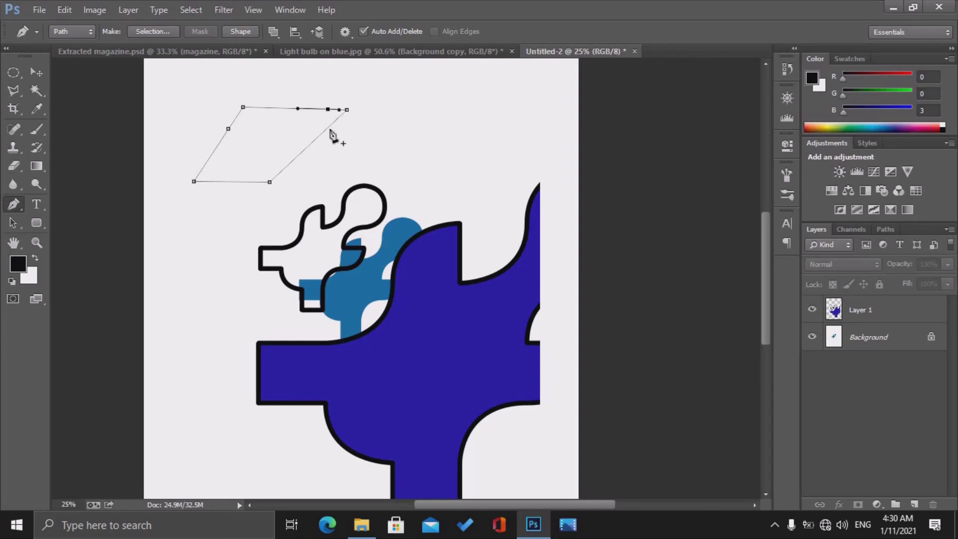
Add an anchor point on the path's slanted right side and delete its upper-right and lower-right corner points
{"action": "left_click", "coordinate": [325, 129]}
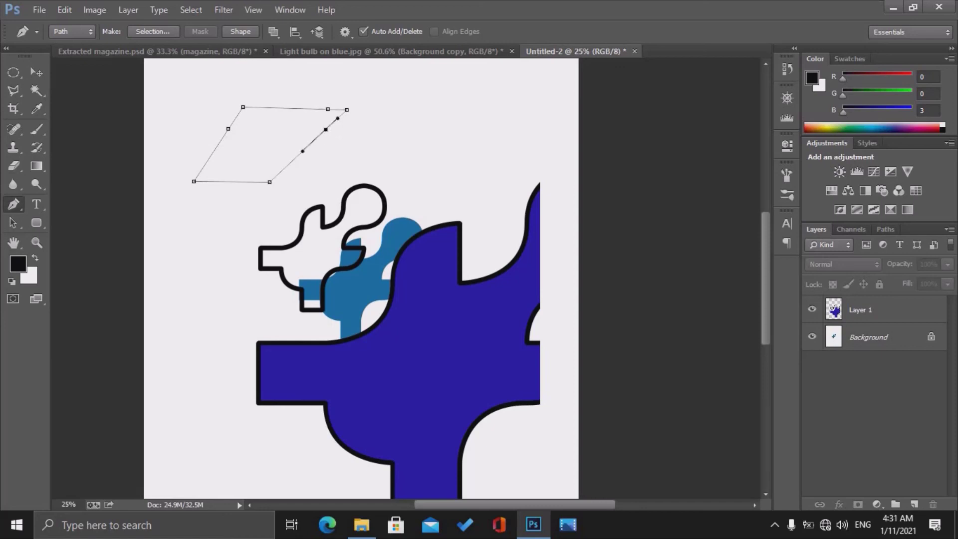
{"action": "left_click", "coordinate": [347, 110]}
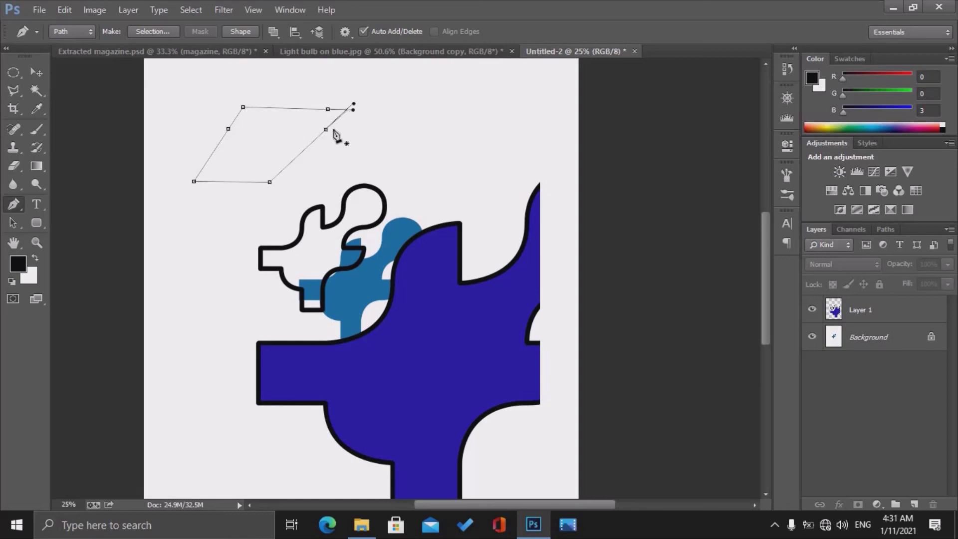
{"action": "left_click", "coordinate": [269, 182]}
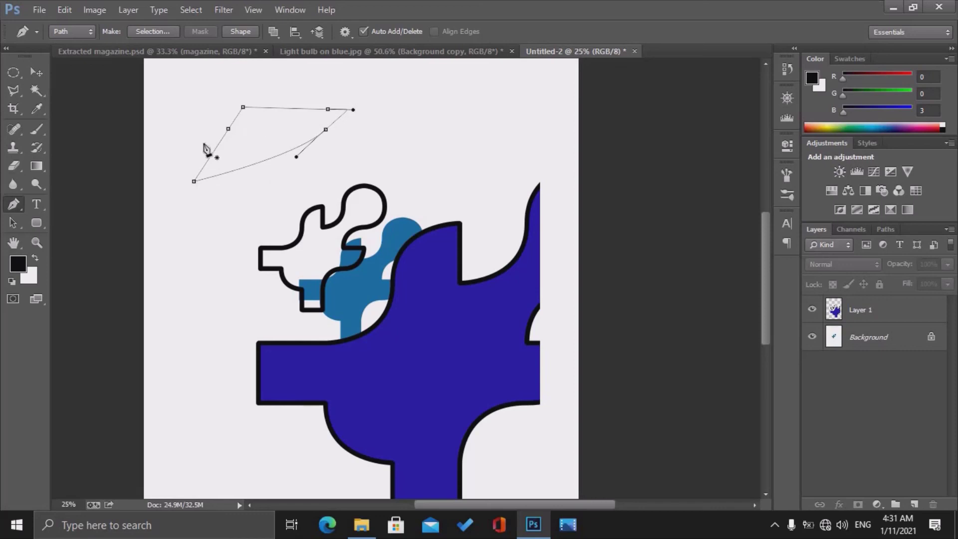
Turn the path's upper-left corner into a smooth curve with the Convert Point tool and switch to the Path Selection tool
{"action": "right_click", "coordinate": [15, 208]}
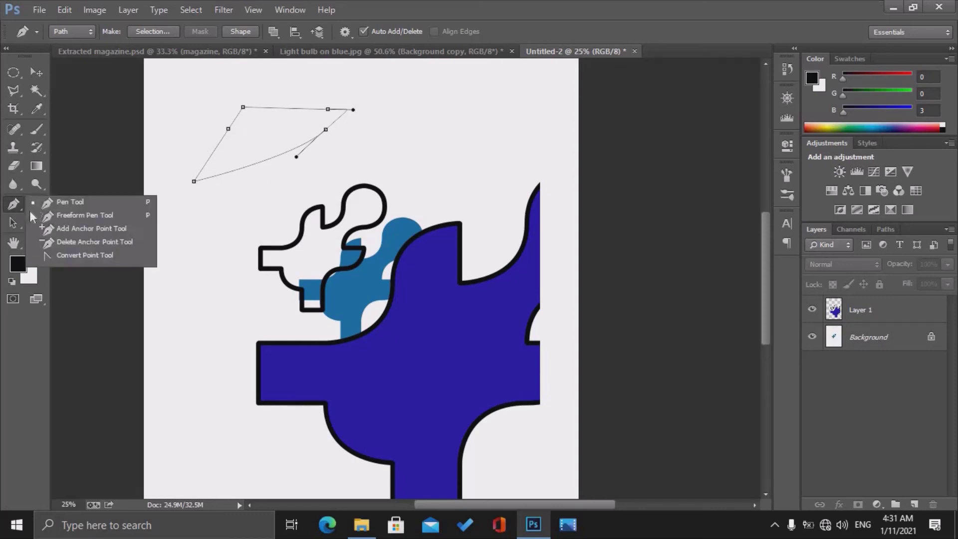
{"action": "left_click", "coordinate": [37, 240]}
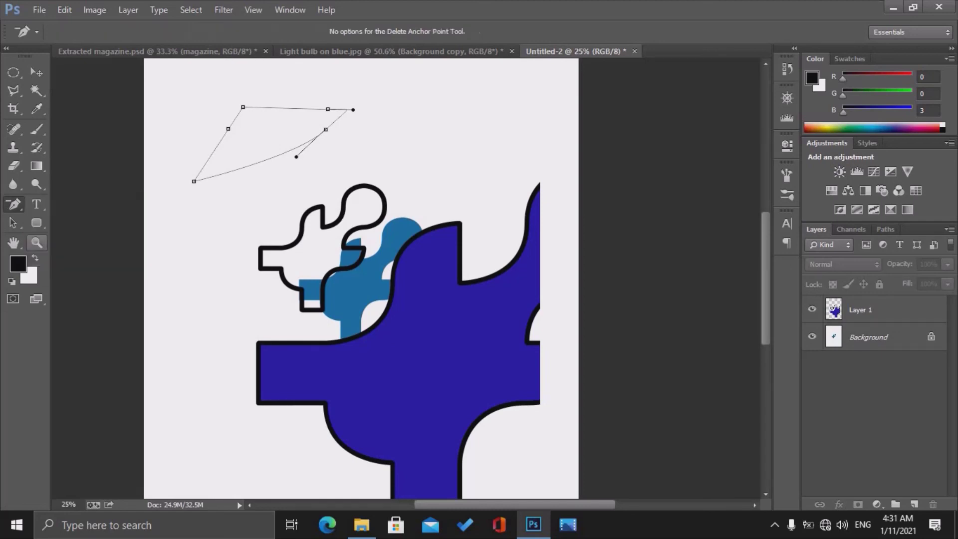
{"action": "left_click_drag", "start_coordinate": [19, 205], "coordinate": [41, 254]}
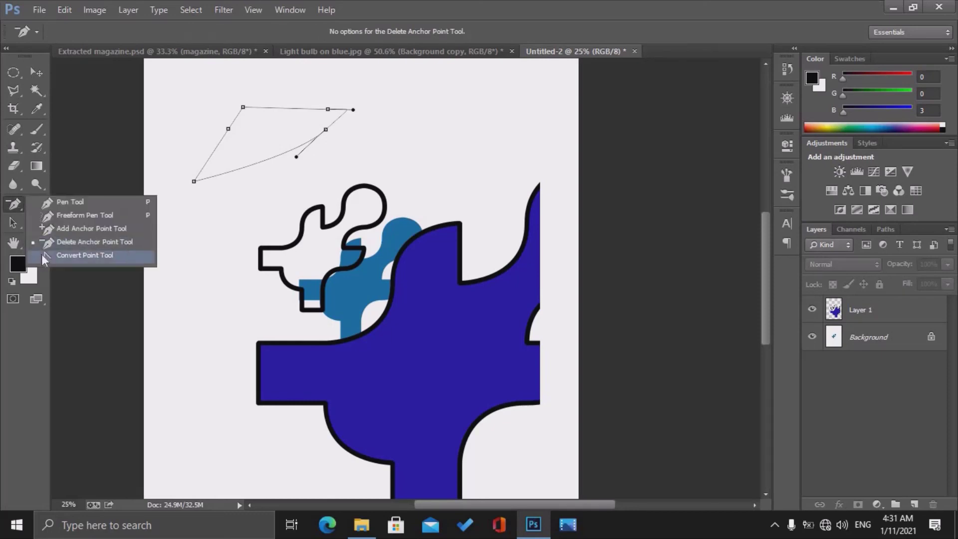
{"action": "left_click", "coordinate": [40, 256]}
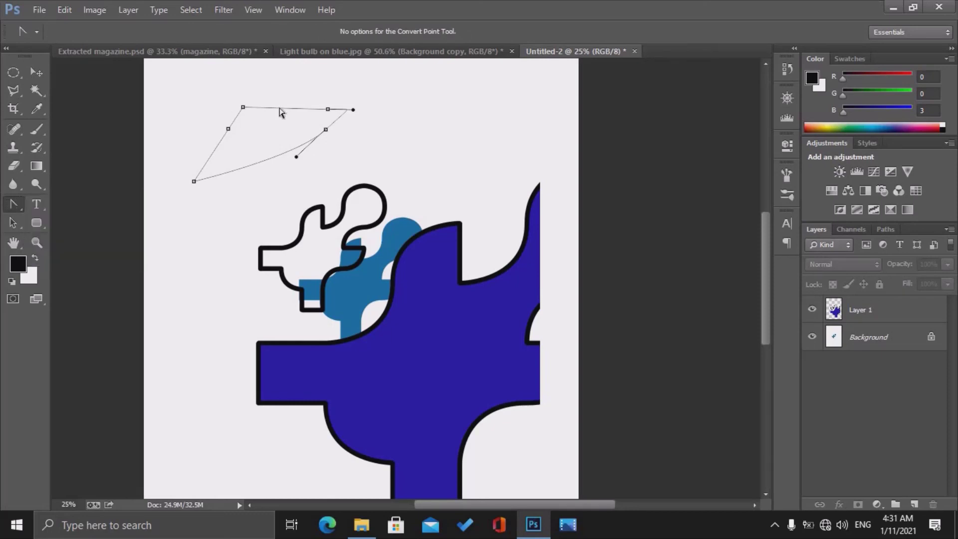
{"action": "mouse_move", "coordinate": [243, 108]}
{"action": "left_mouse_down"}
{"action": "mouse_move", "coordinate": [265, 97]}
{"action": "mouse_move", "coordinate": [261, 106]}
{"action": "left_mouse_up"}
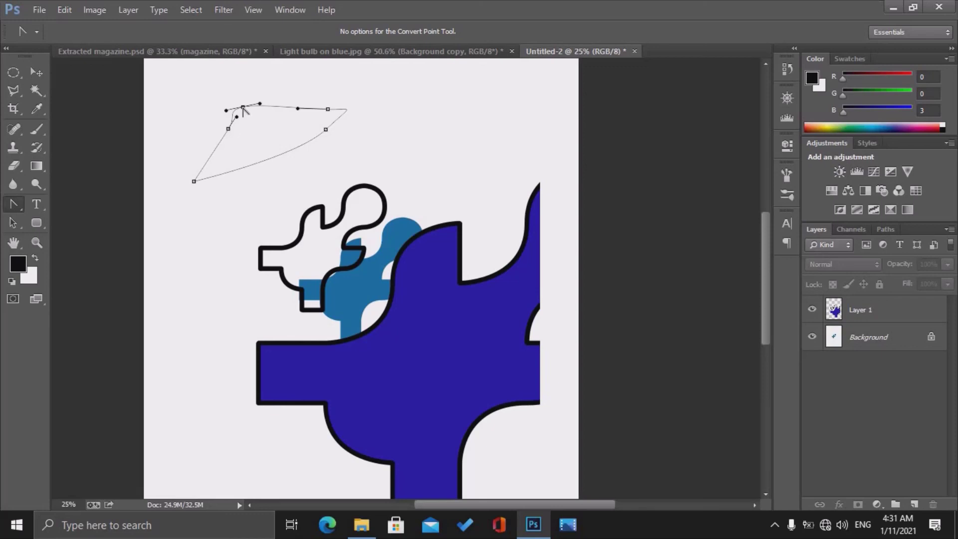
{"action": "left_click", "coordinate": [242, 108]}
{"action": "left_click_drag", "start_coordinate": [243, 106], "coordinate": [259, 102]}
{"action": "key", "text": "a"}
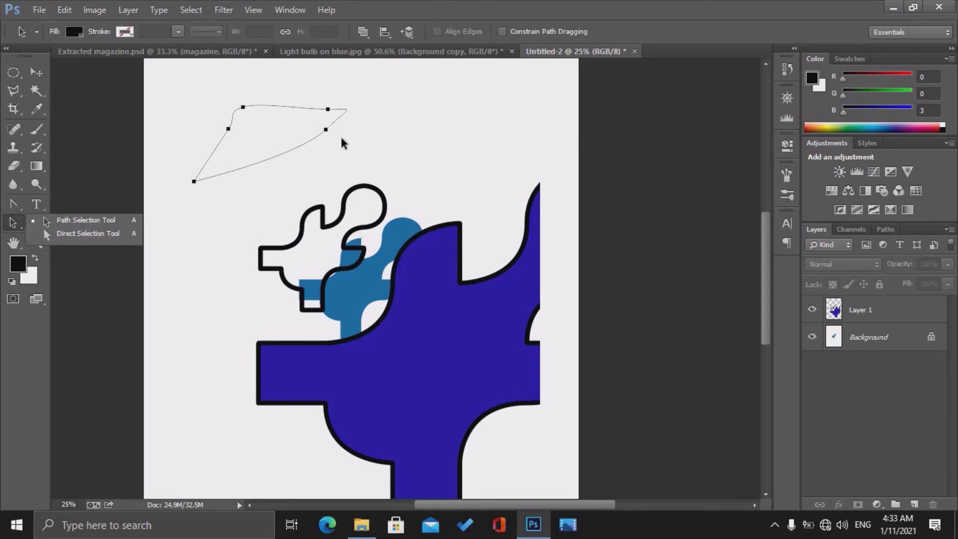